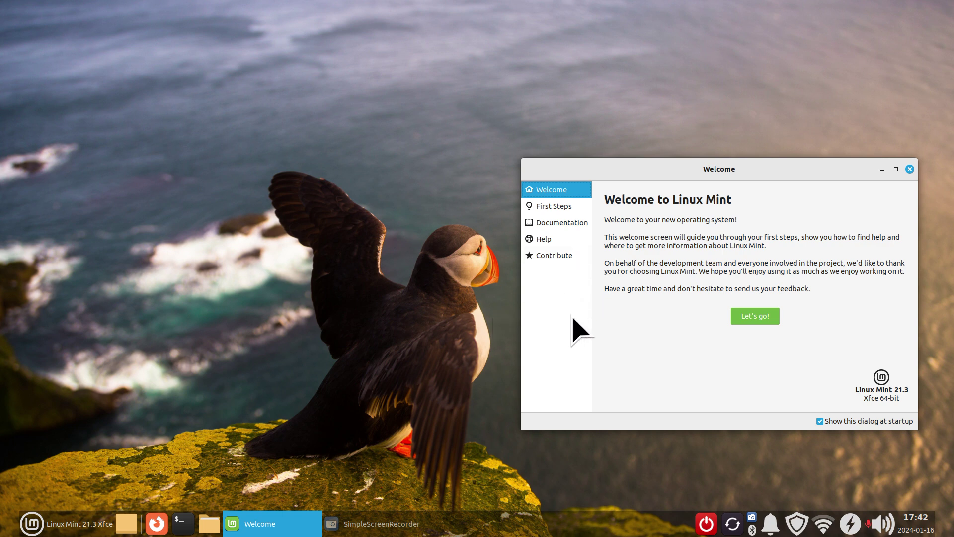
Step: Look through the First Steps and Documentation sections of the Welcome window and return to its Welcome page
click(557, 210)
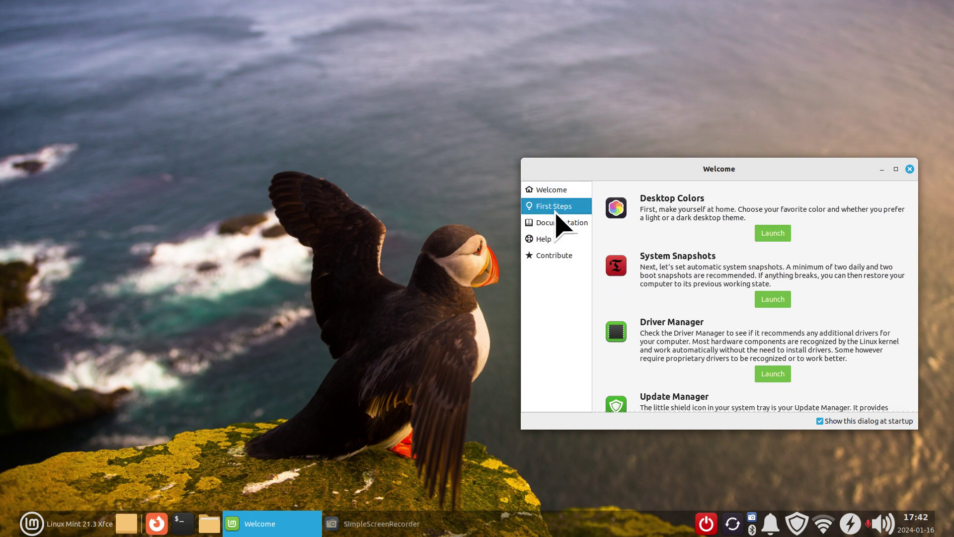
click(556, 225)
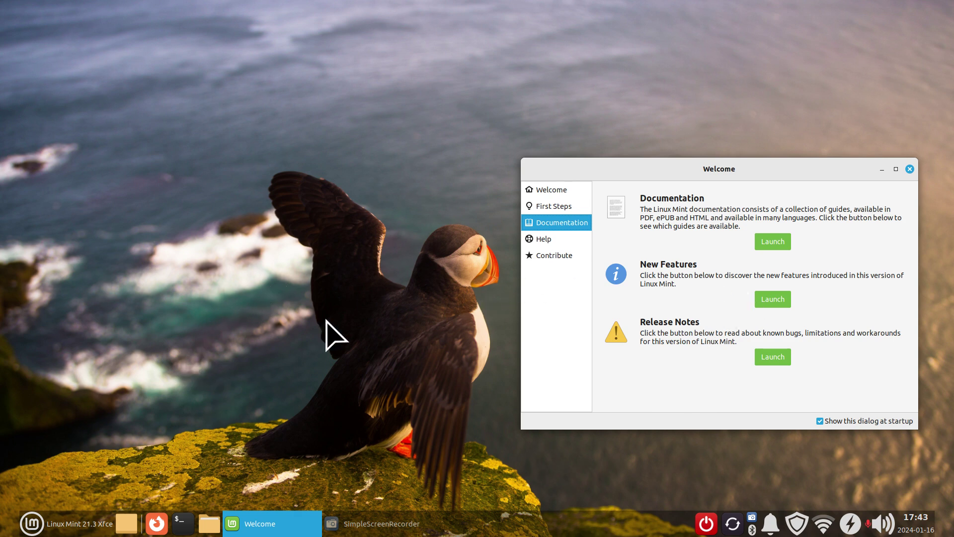
click(536, 189)
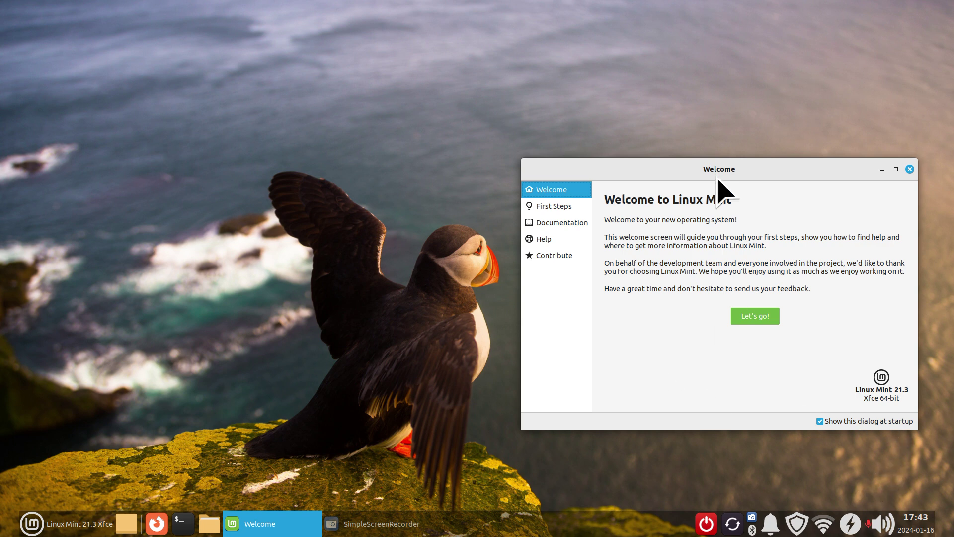
Step: Center the Welcome window, launch New Features from its Documentation section, and maximize the browser window
drag(687, 168, 421, 176)
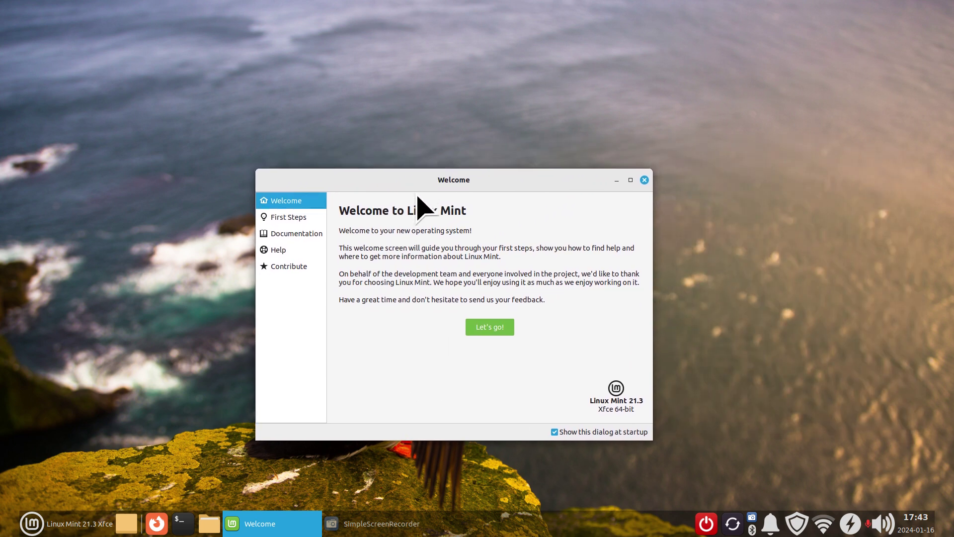
click(292, 218)
click(283, 234)
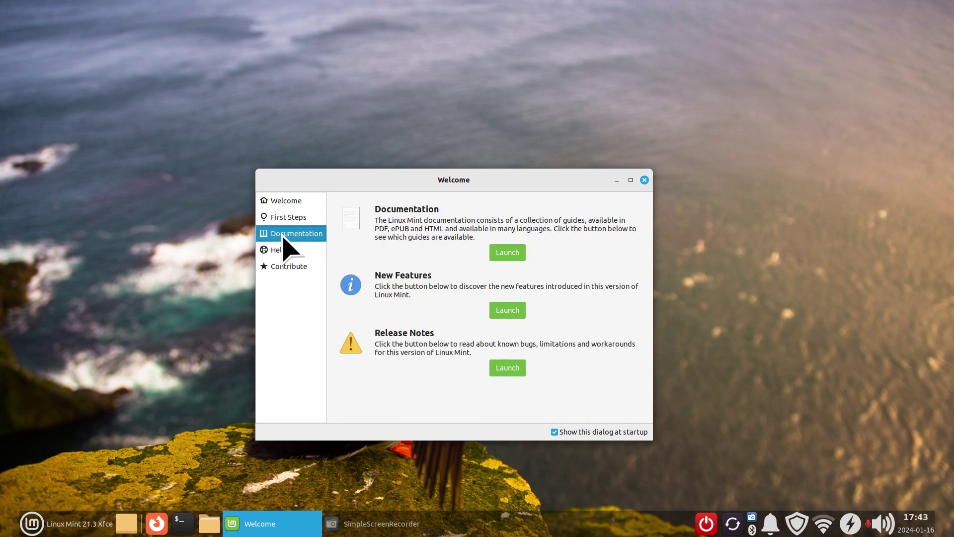
click(504, 310)
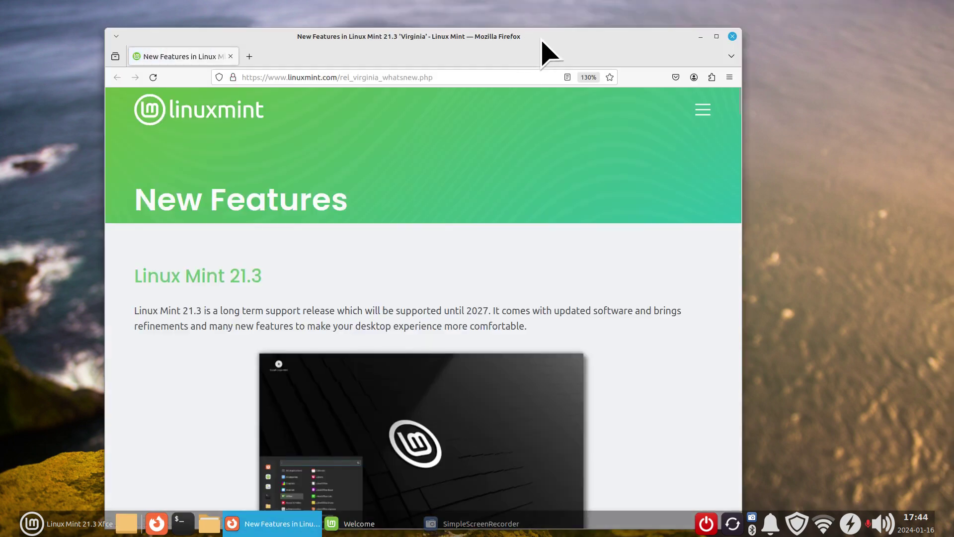
double_click(541, 38)
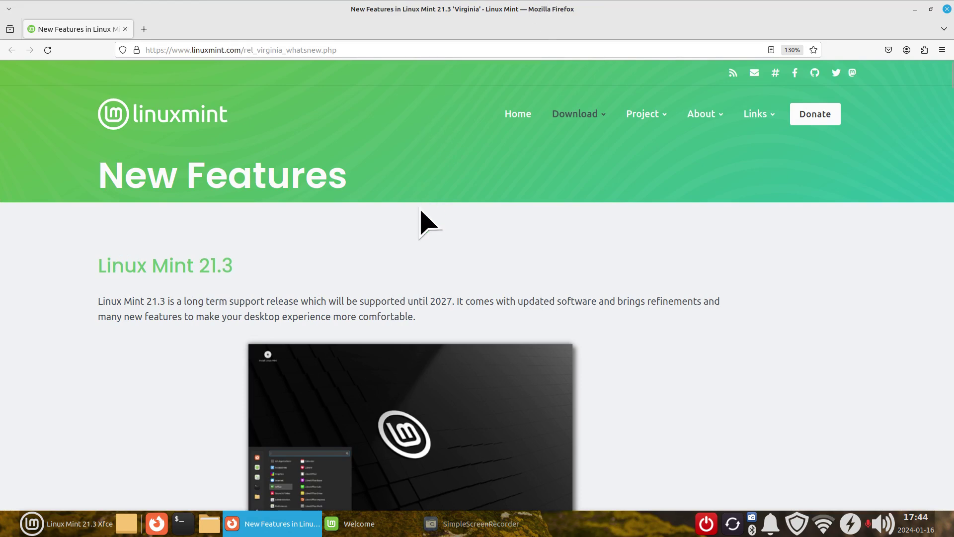
Step: Read the ISO Images section and the start of the Hypnotix section on the New Features page
scroll(420, 221, down, 8)
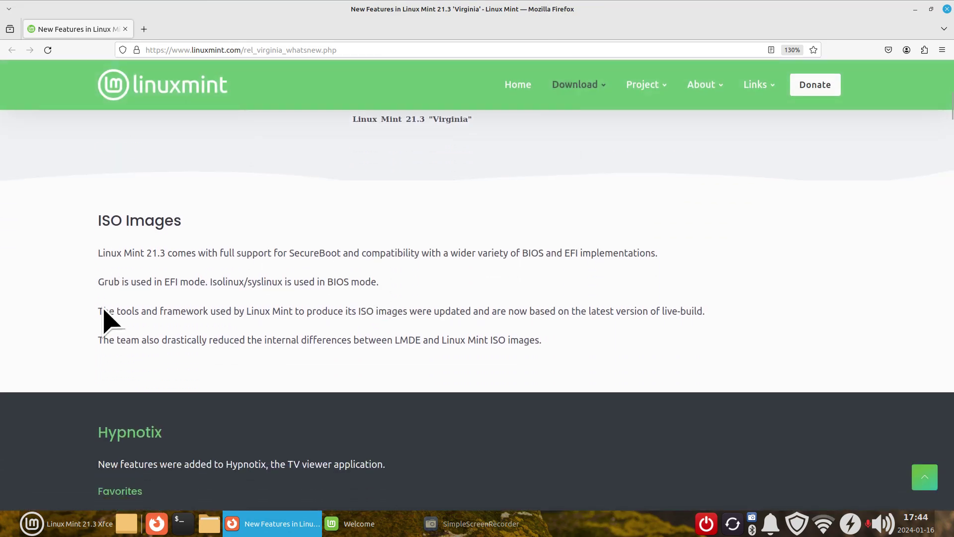
scroll(340, 330, down, 5)
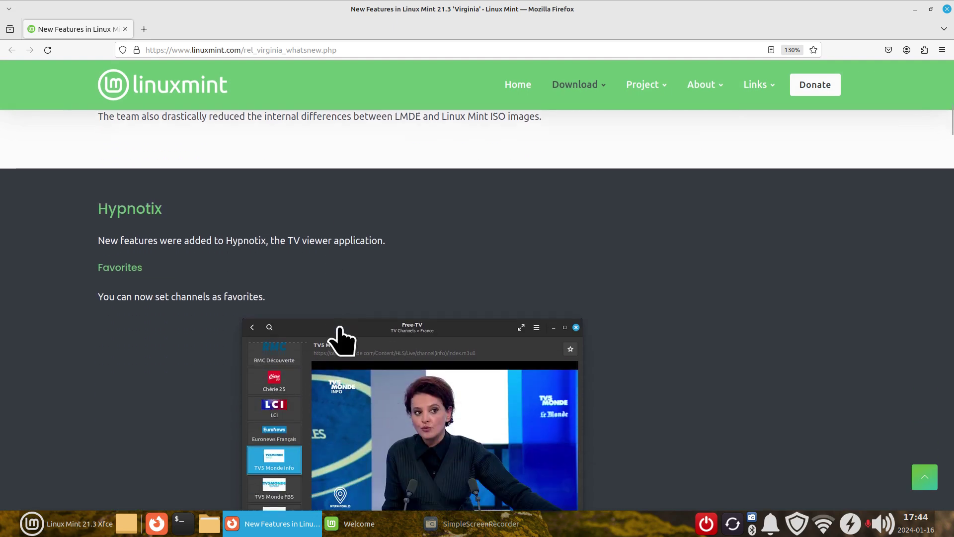
scroll(342, 340, down, 3)
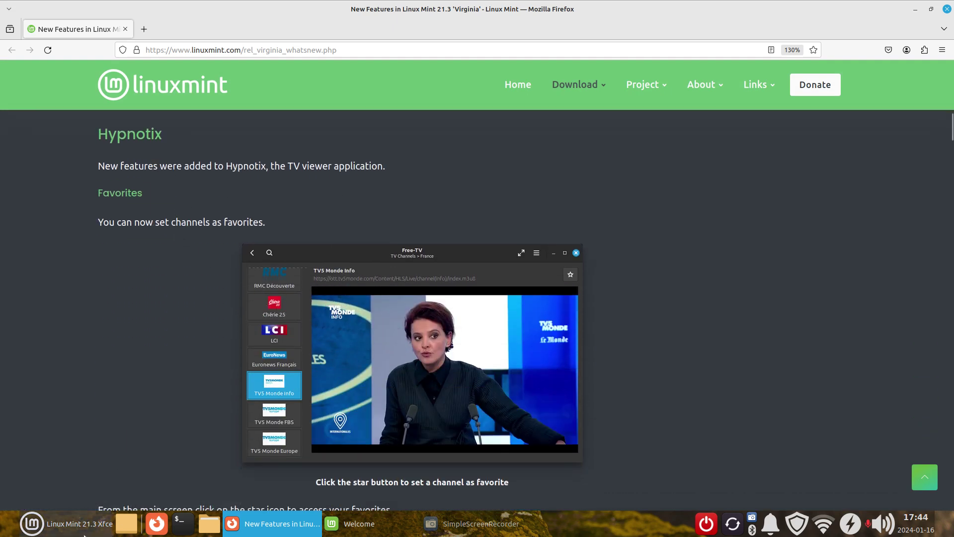
Step: Locate Hypnotix among the multimedia applications in the application launcher and return to the New Features page
click(95, 533)
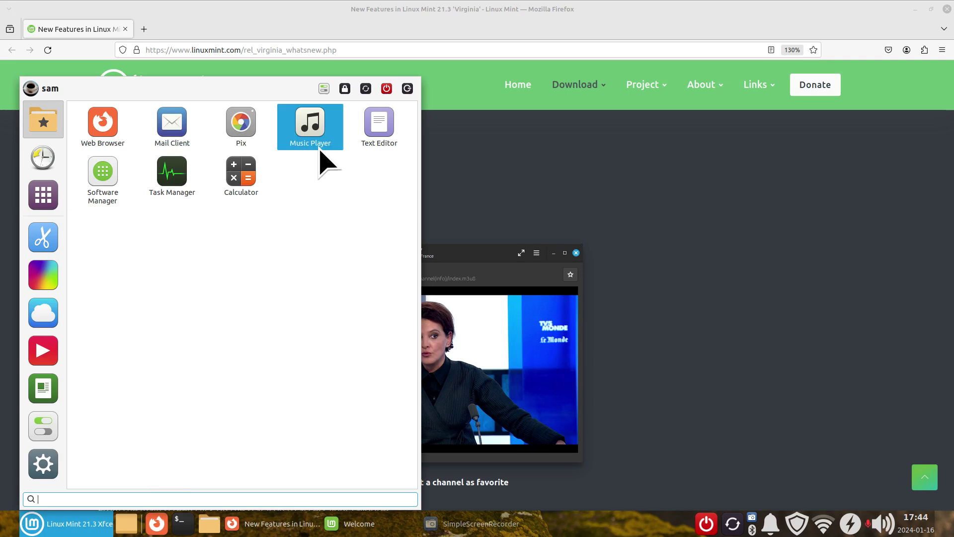
mouse_move(53, 338)
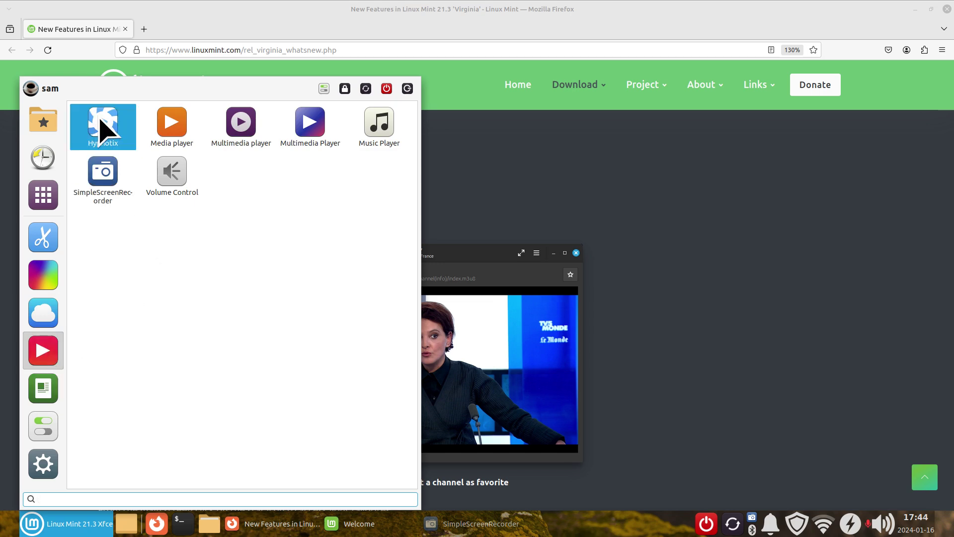
click(554, 199)
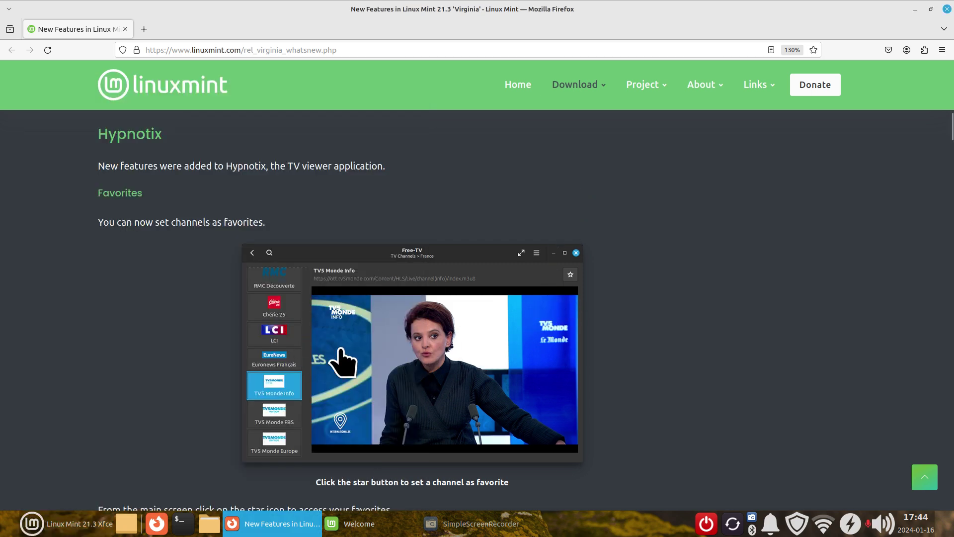
Step: Review the Hypnotix favorites instructions and the rest of that section, up to the Cinnamon 6.0 heading
scroll(375, 338, down, 3)
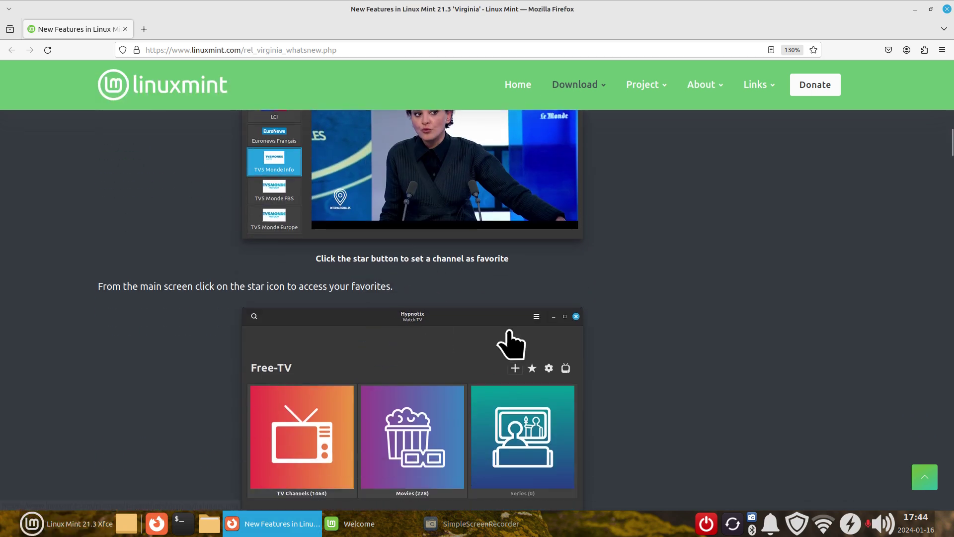
scroll(624, 289, down, 1)
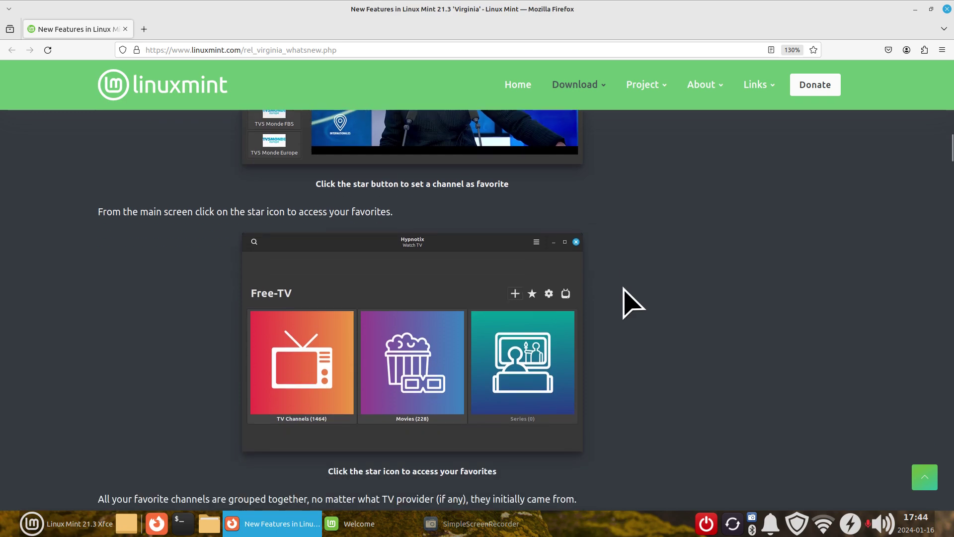
scroll(629, 296, down, 1)
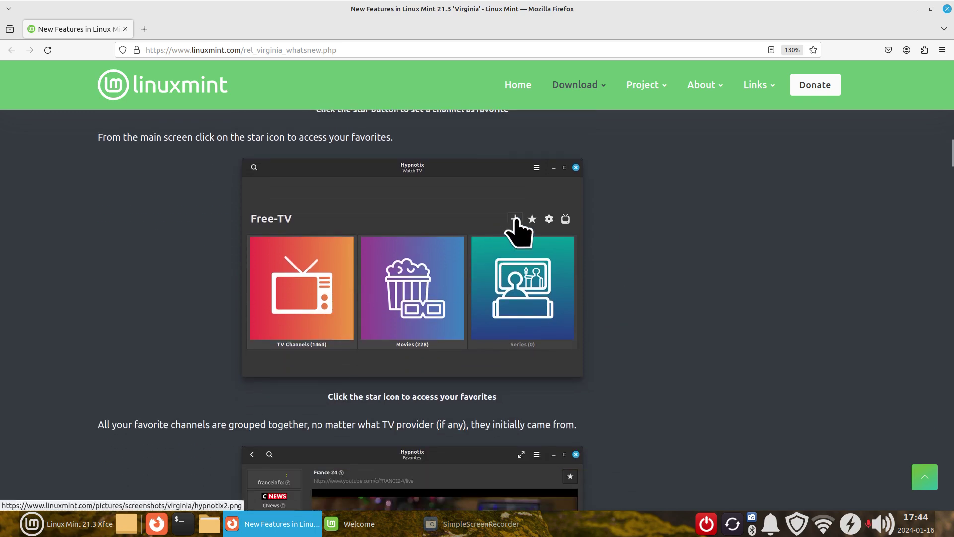
scroll(657, 283, down, 6)
scroll(676, 298, down, 8)
scroll(708, 318, down, 7)
scroll(708, 318, up, 1)
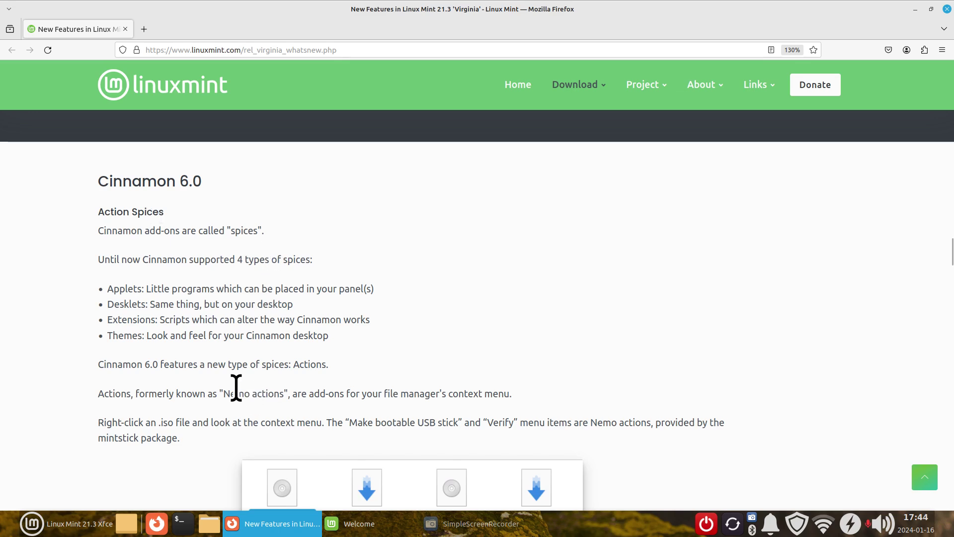
Step: Highlight the word "Nemo" in the Action Spices text and read through the rest of that section
drag(224, 394, 250, 394)
scroll(423, 318, down, 3)
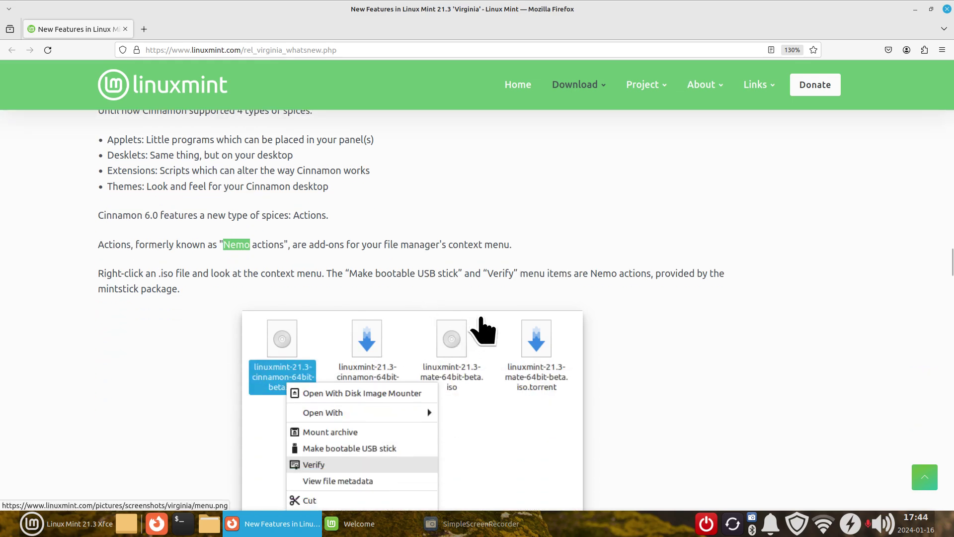
scroll(570, 276, down, 2)
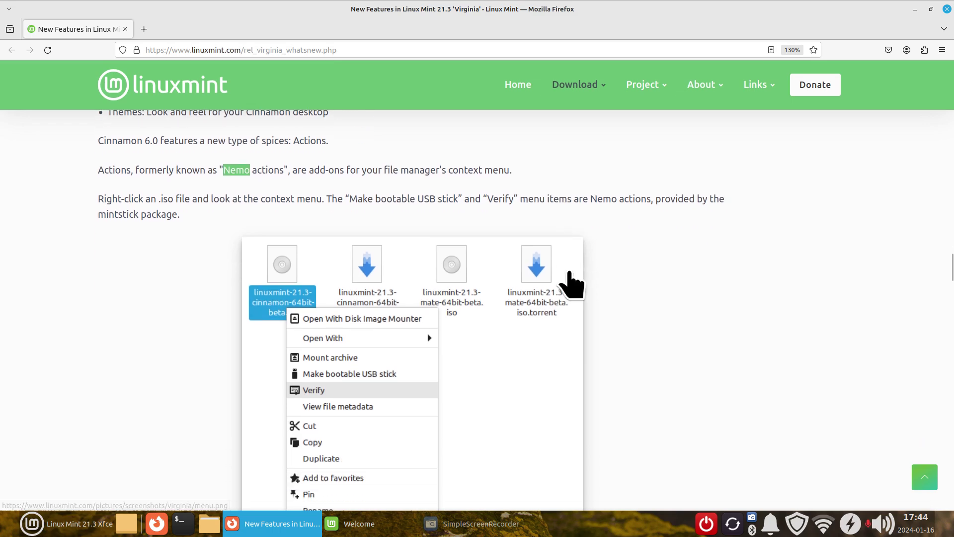
scroll(556, 306, down, 10)
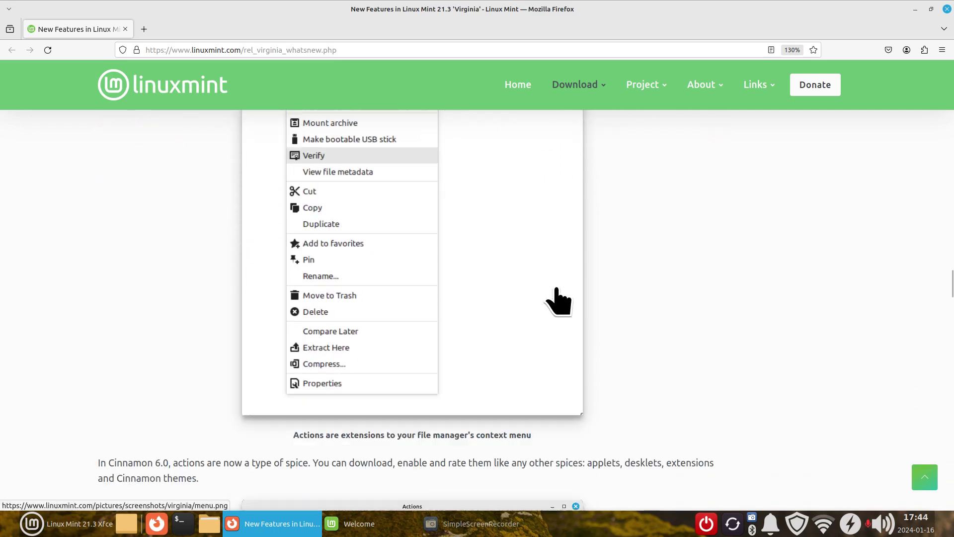
scroll(558, 300, down, 8)
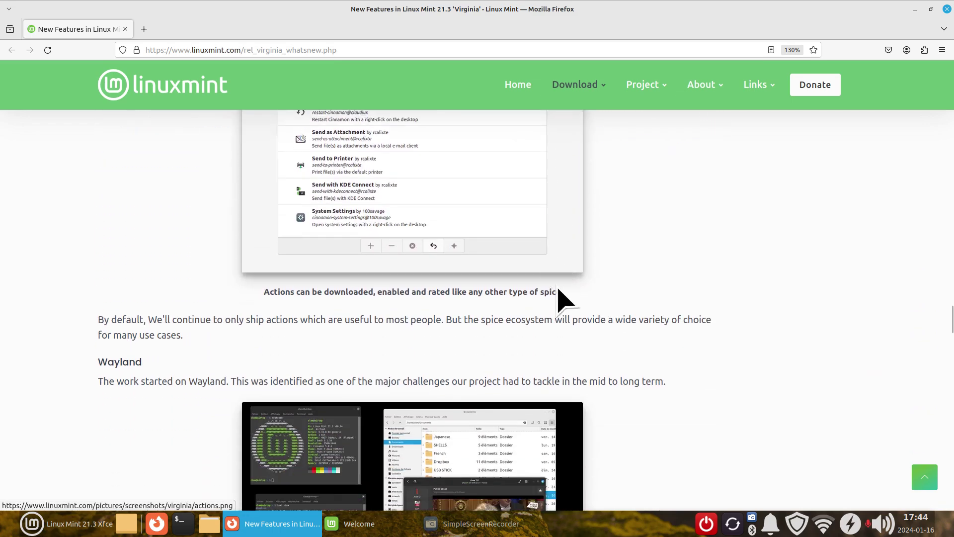
Step: Read the Wayland section and the list of other Cinnamon 6.0 improvements
scroll(661, 308, up, 2)
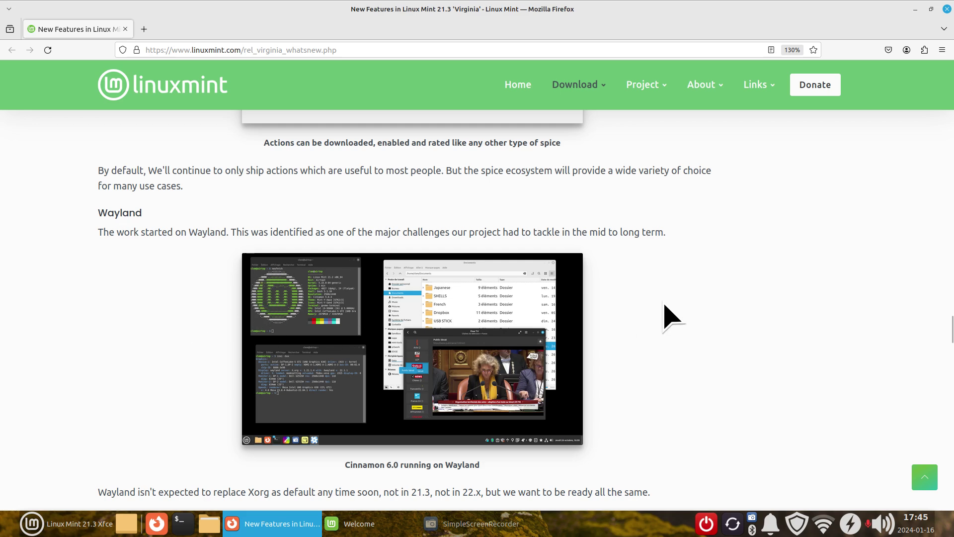
scroll(700, 322, down, 5)
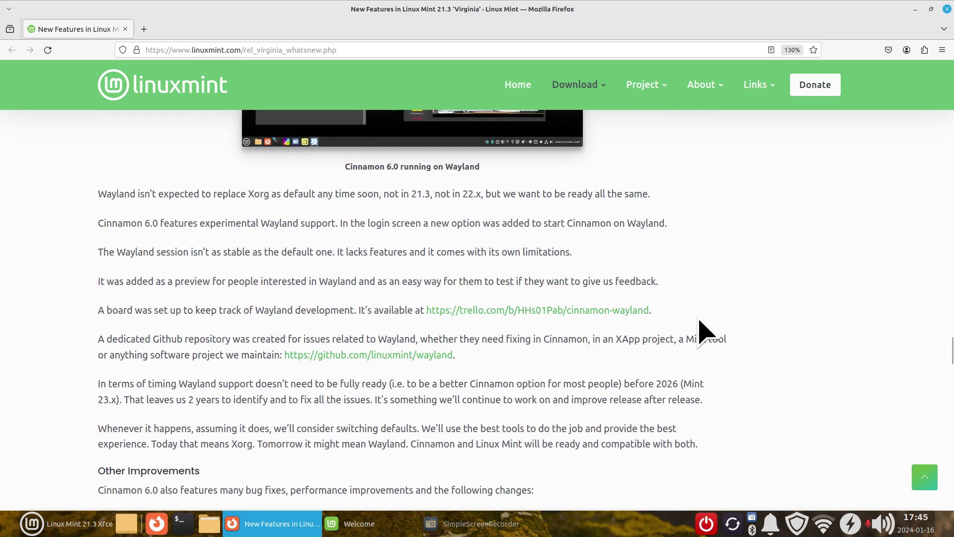
scroll(701, 328, down, 5)
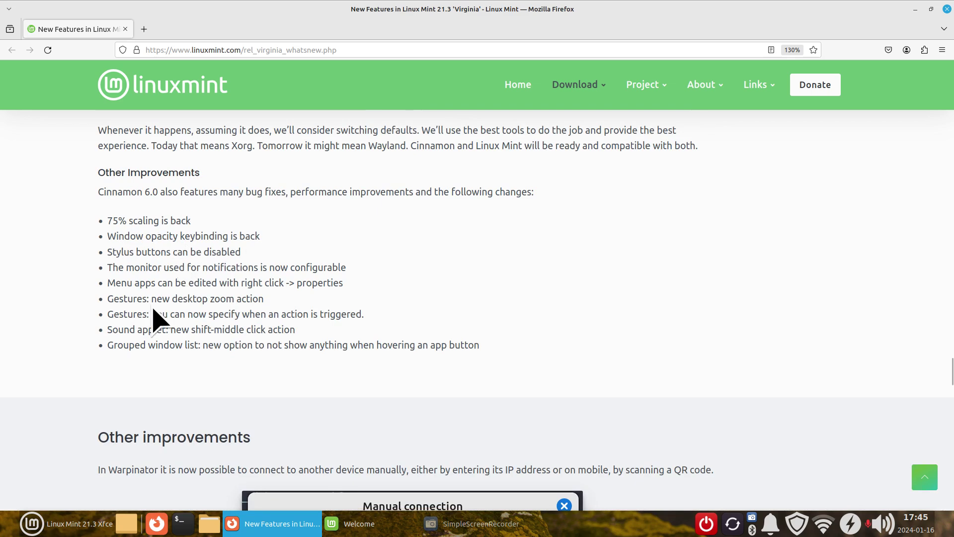
Step: Examine the Other improvements section, covering Warpinator's manual connection, Sticky, Slick Greeter, Bulky, Pix and the Backup tool
scroll(594, 291, down, 4)
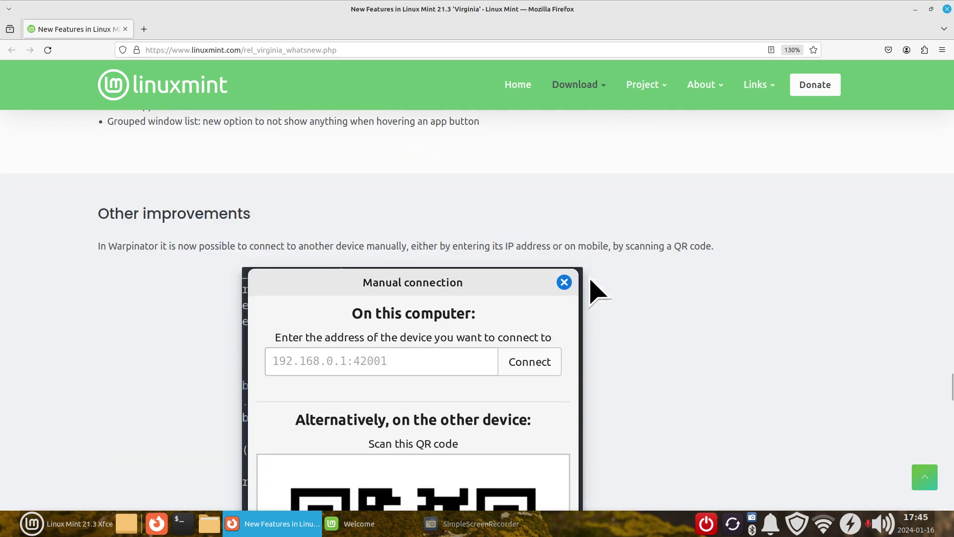
scroll(594, 291, down, 3)
scroll(593, 289, up, 1)
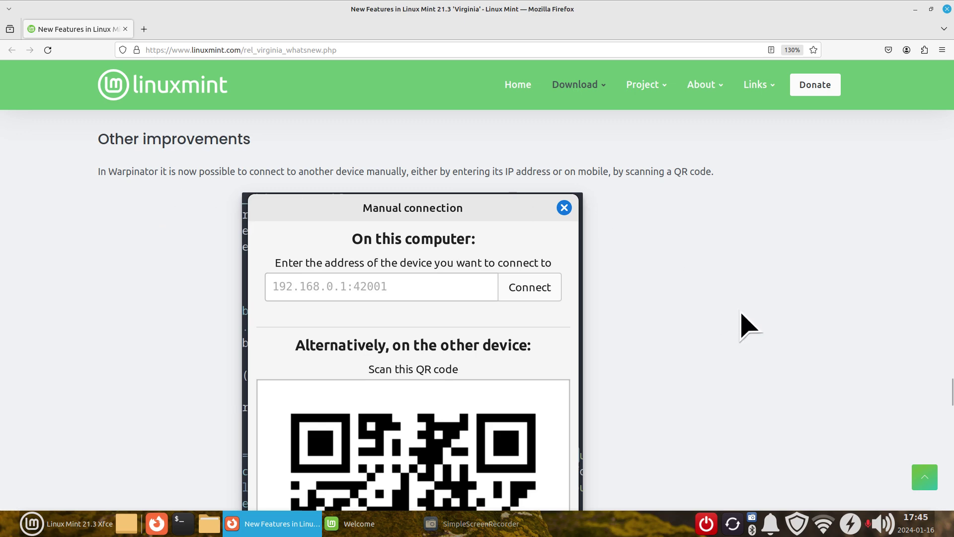
scroll(748, 326, down, 10)
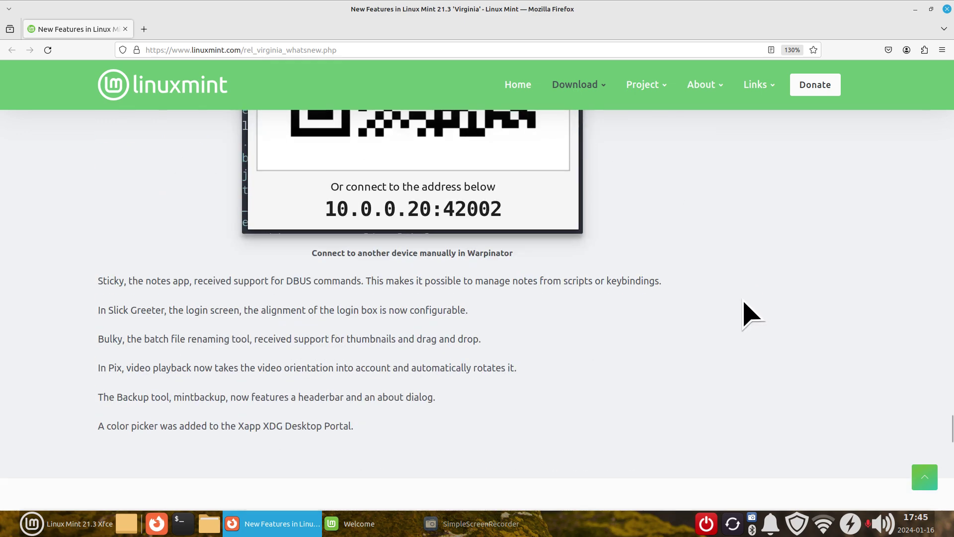
Step: View the new backgrounds overview image from the Artwork improvements section on its own, and minimize the browser
scroll(750, 313, down, 6)
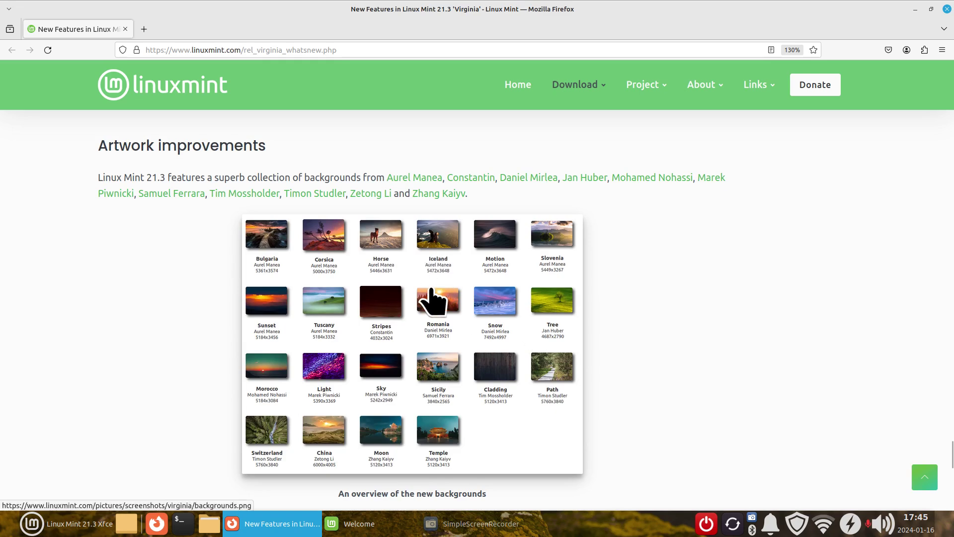
click(407, 282)
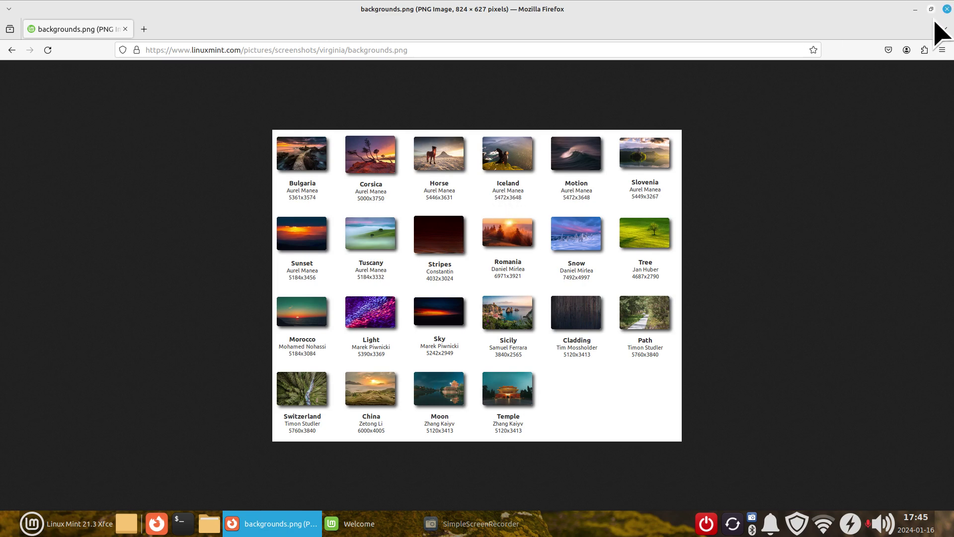
click(915, 9)
Step: Move the Welcome window off the puffin wallpaper and check the linuxmint-virginia wallpapers in the desktop settings
drag(463, 180, 735, 126)
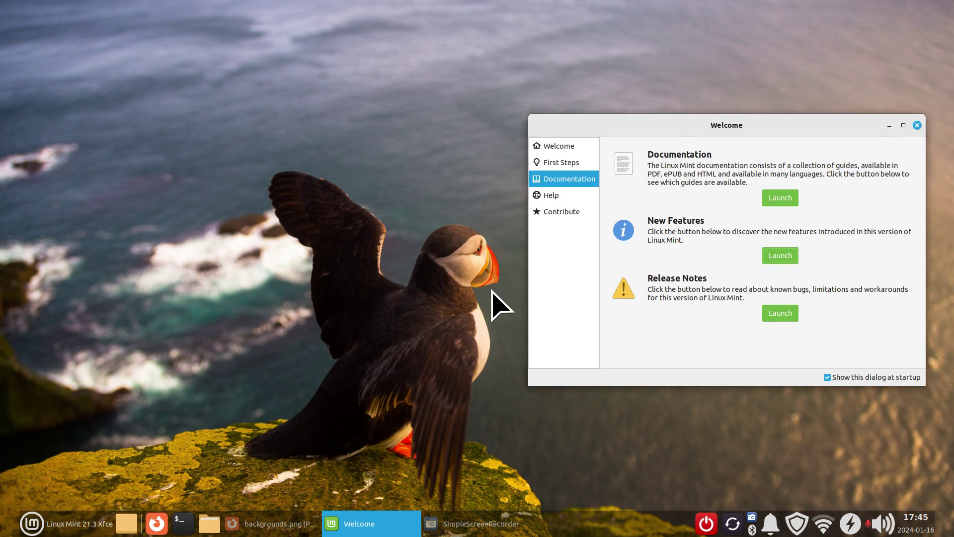
right_click(248, 219)
click(276, 384)
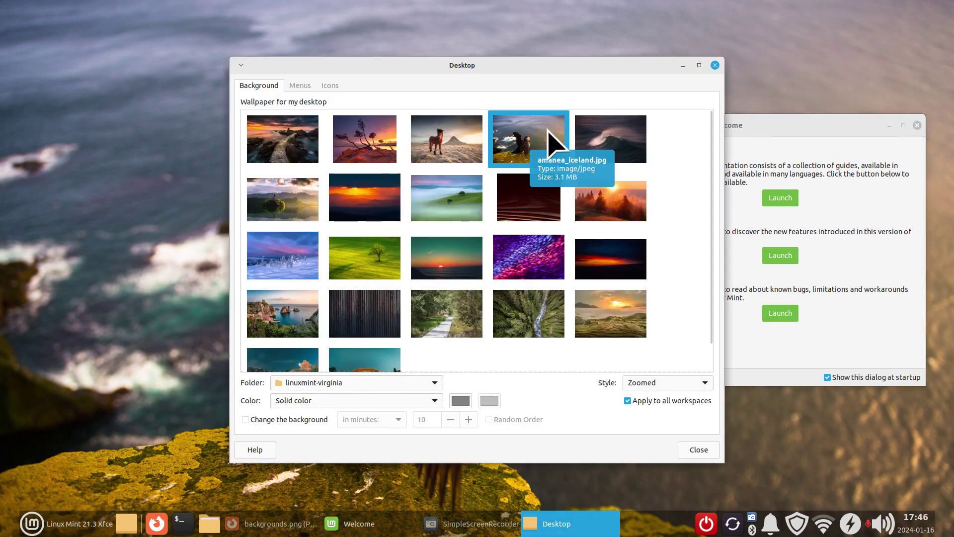
click(715, 66)
Step: Move the Welcome window back, restore the New Features page in the browser, and read Main components and LTS strategy
drag(693, 128, 373, 170)
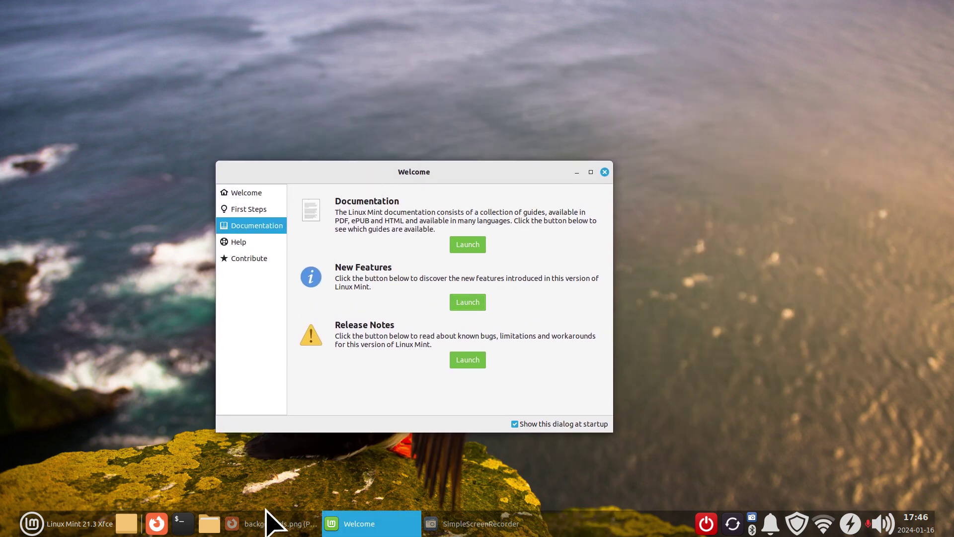
click(272, 523)
click(12, 50)
scroll(330, 306, down, 12)
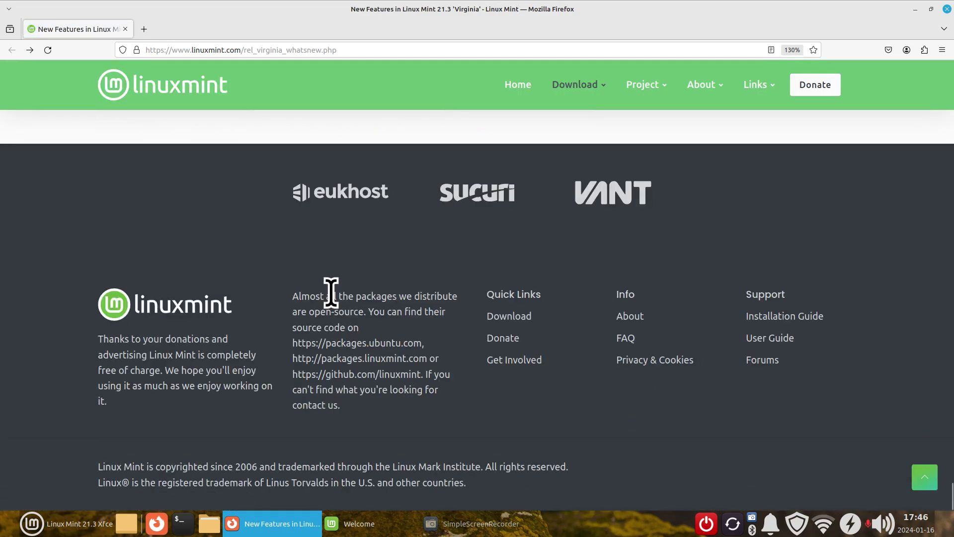
scroll(475, 407, up, 4)
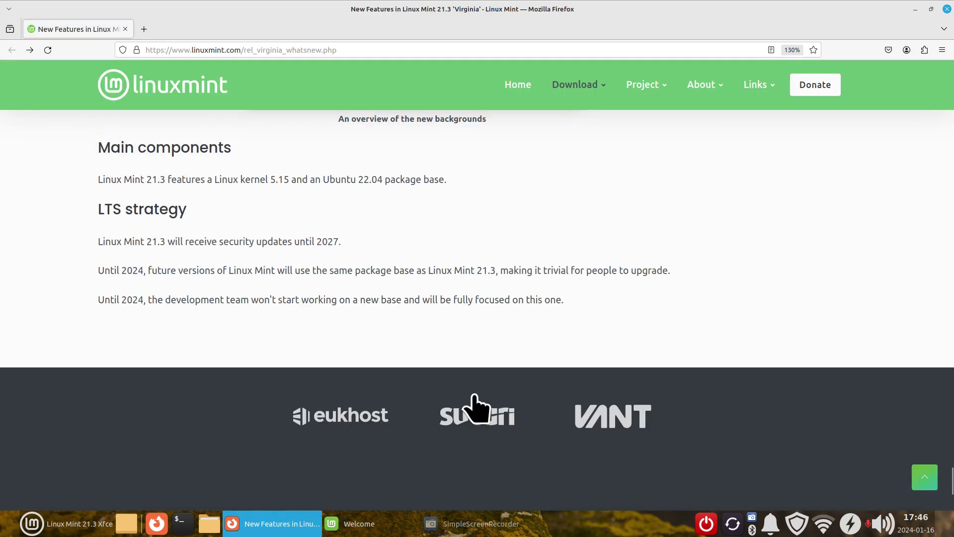
scroll(475, 408, up, 3)
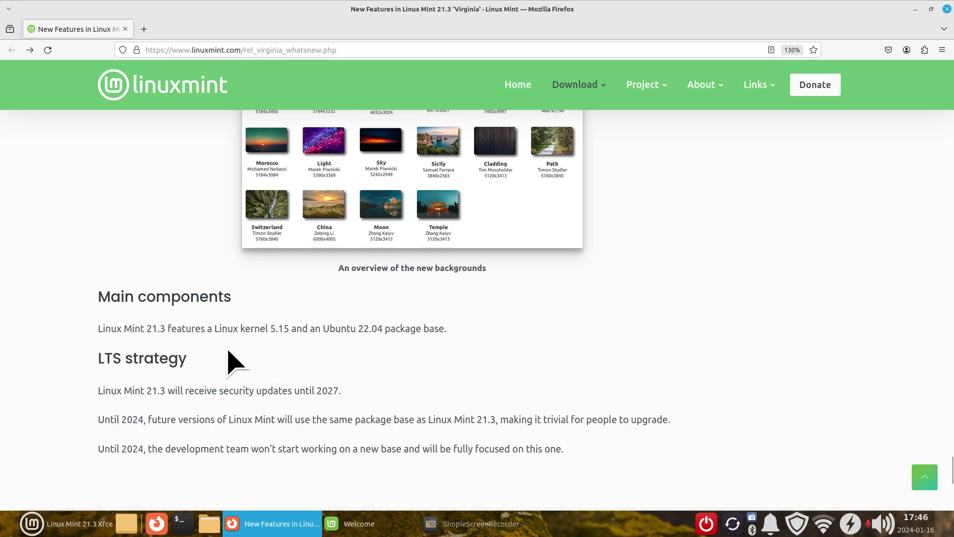
Step: Highlight the Linux kernel 5.15, LTS strategy and support until 2027 text, and read on to the end of the page
drag(214, 326, 291, 328)
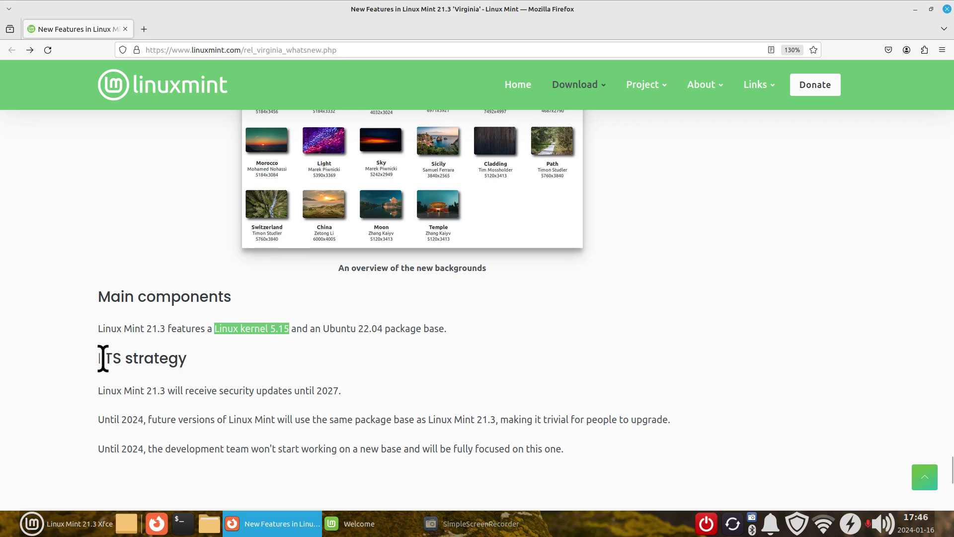
click(123, 363)
double_click(125, 361)
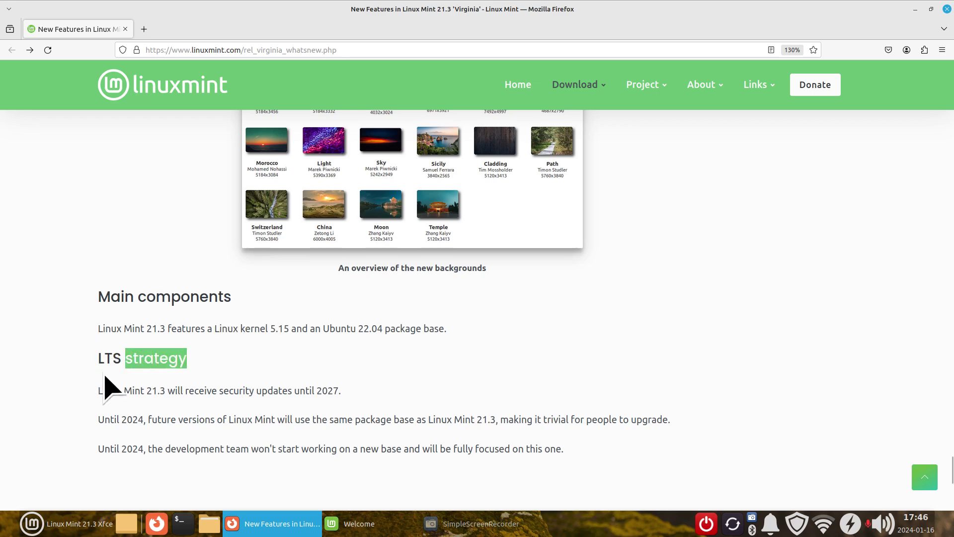
drag(294, 392, 386, 394)
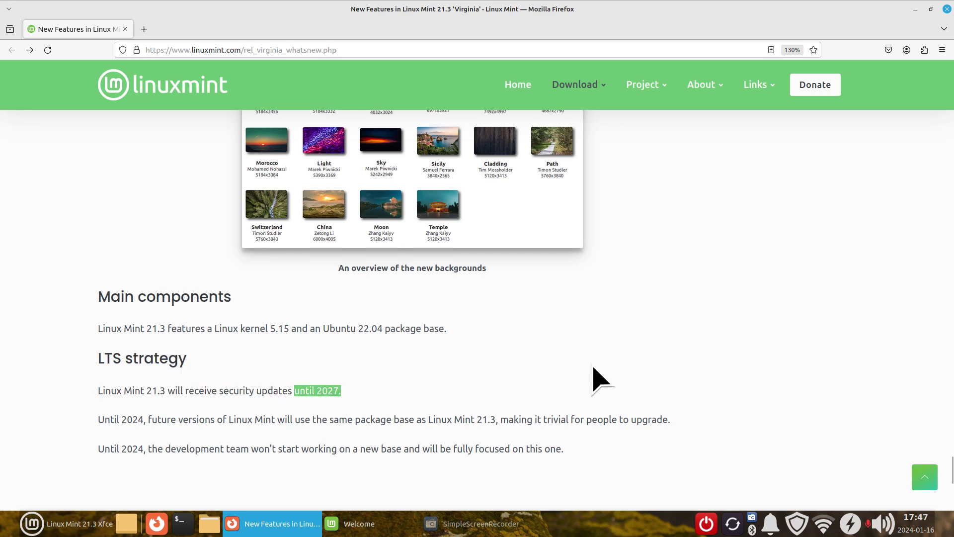
scroll(595, 372, down, 7)
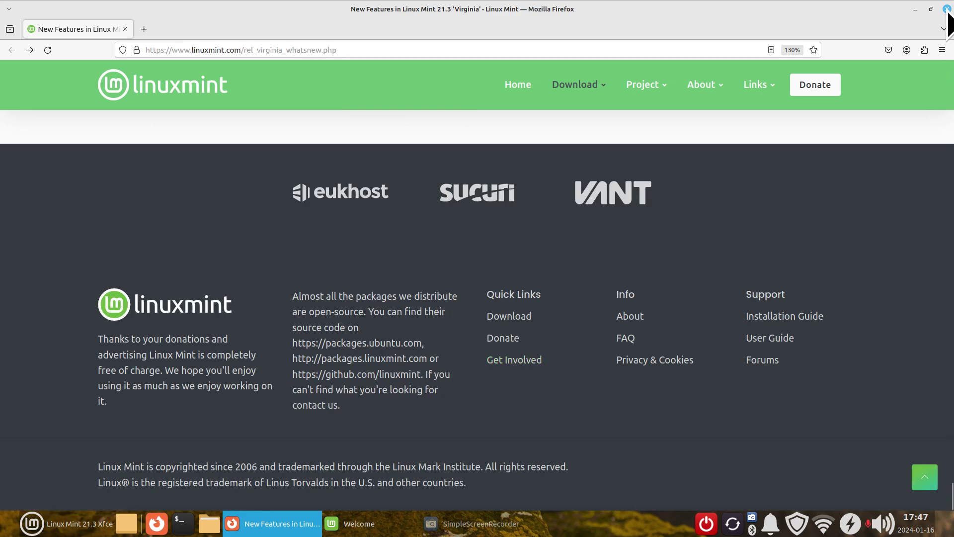
Step: Close the browser, and close the Welcome window after viewing its Help page
click(948, 8)
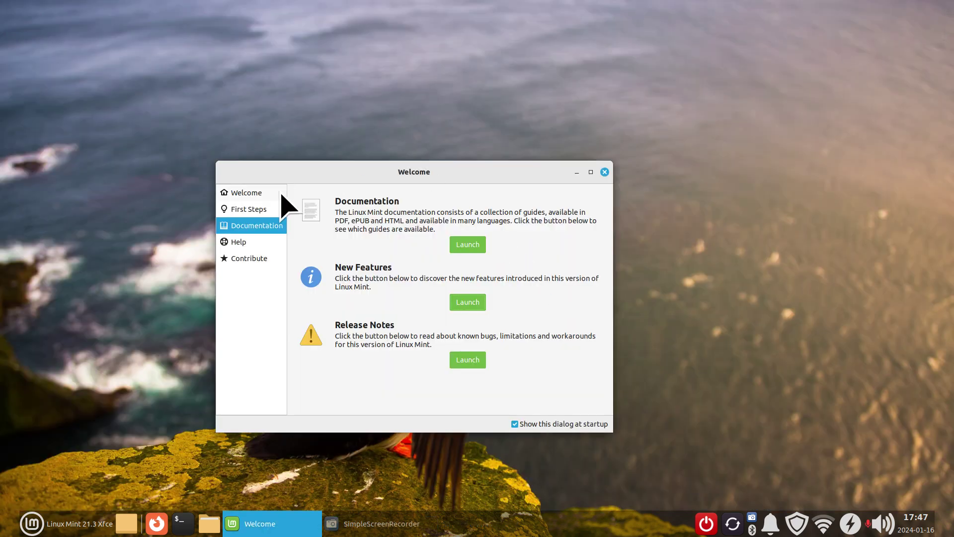
click(238, 244)
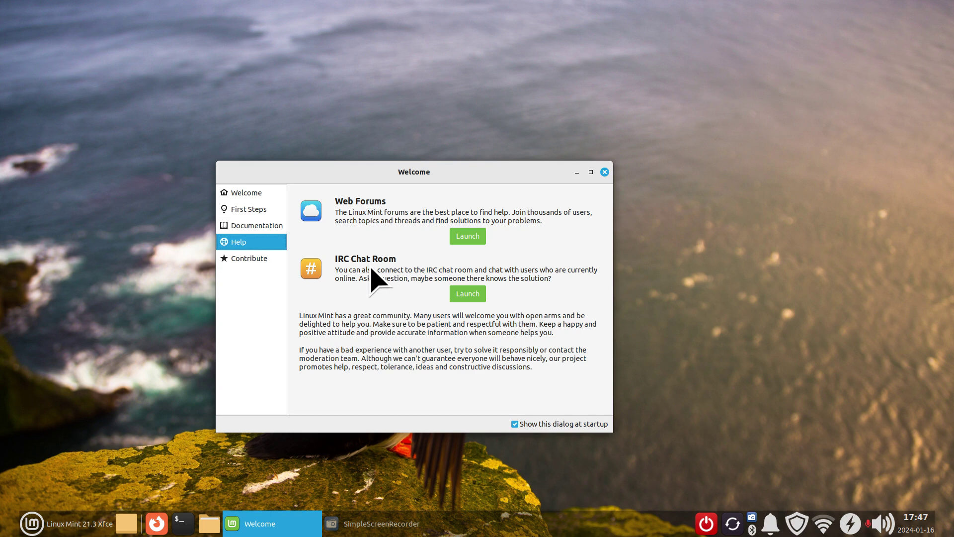
click(605, 172)
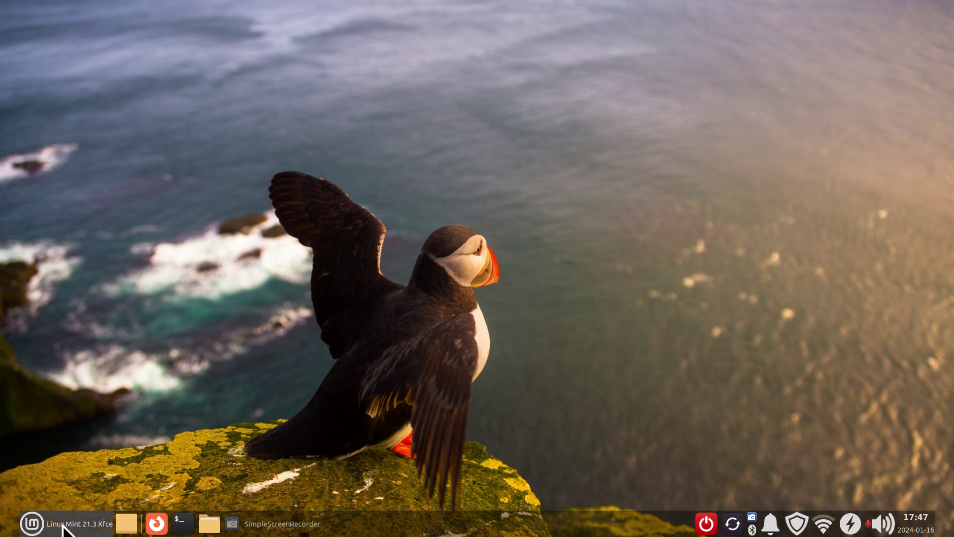
Step: Open the Login Window settings from the system settings, authenticating with the account password
click(40, 531)
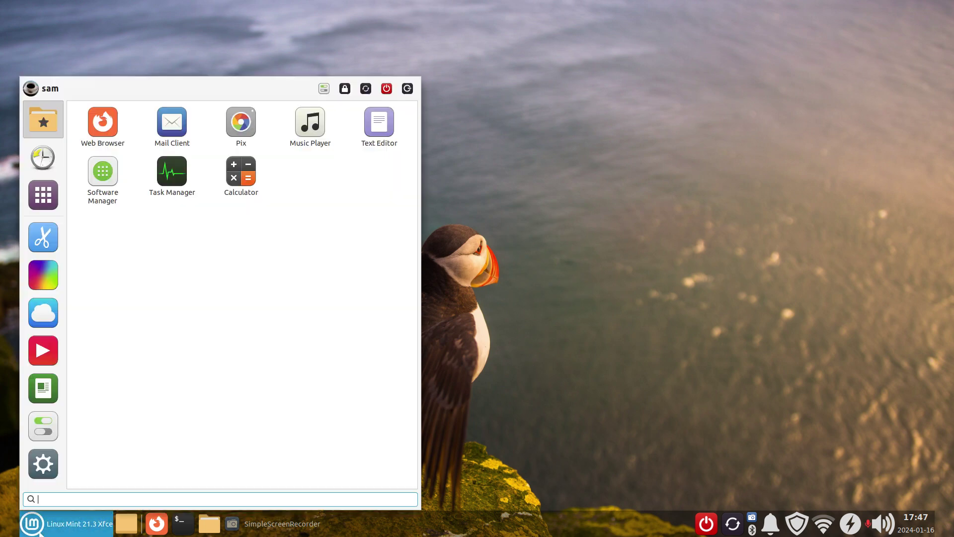
click(324, 89)
click(233, 283)
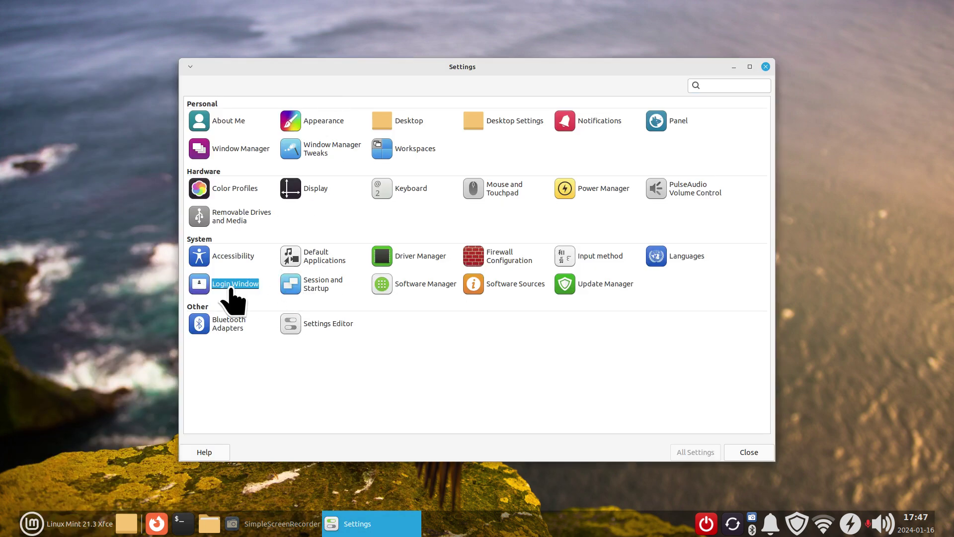
text(*****)
key(Return)
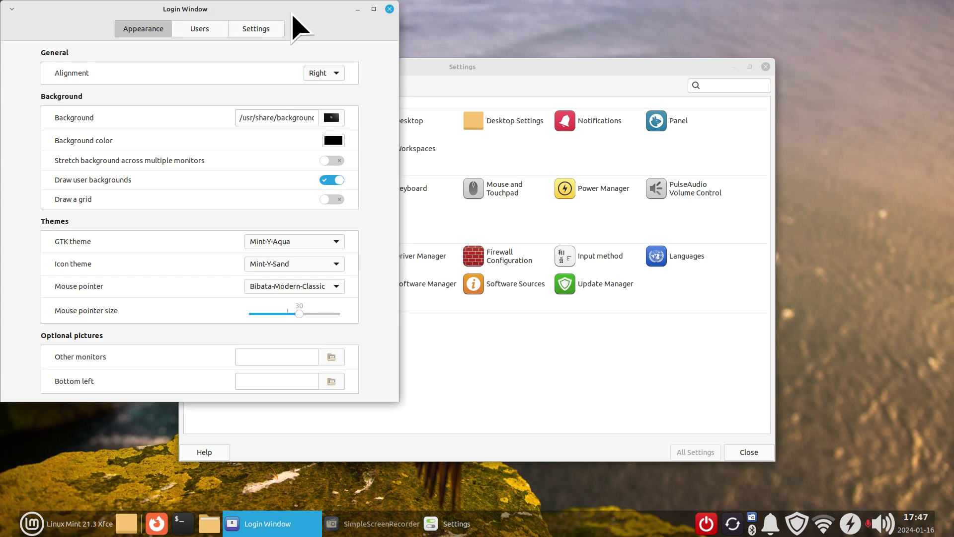
Step: Move the Login Window dialog over the Settings window, check its Alignment choices keeping Right, and close it
drag(294, 16, 568, 90)
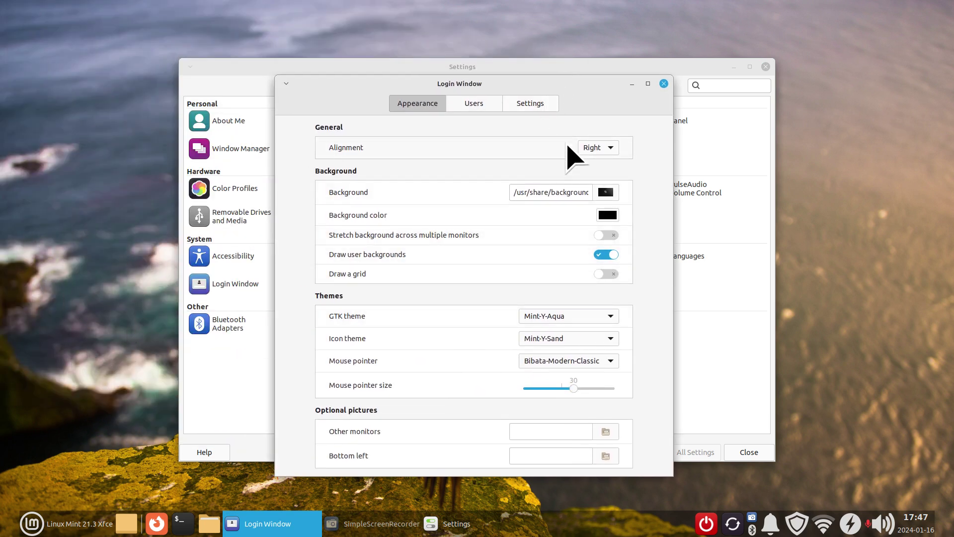
click(599, 148)
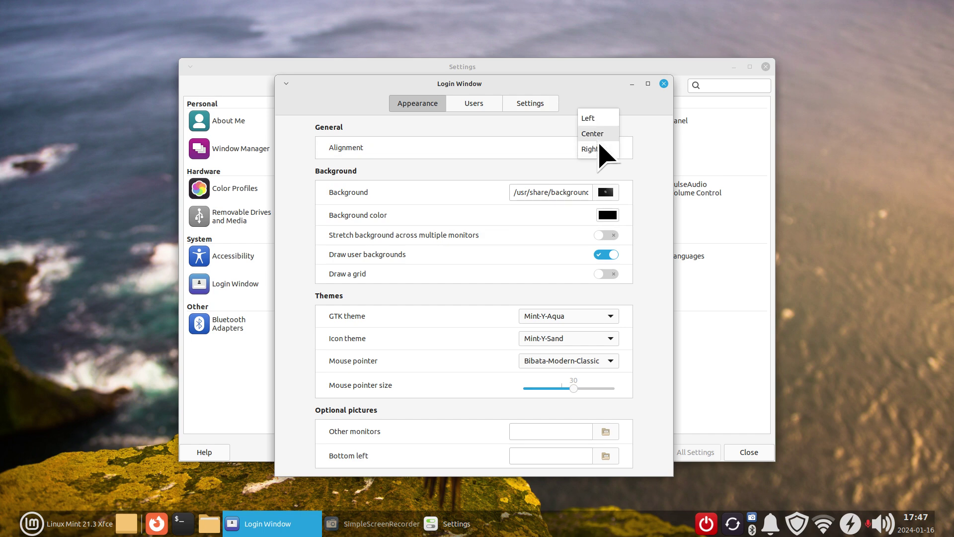
click(603, 149)
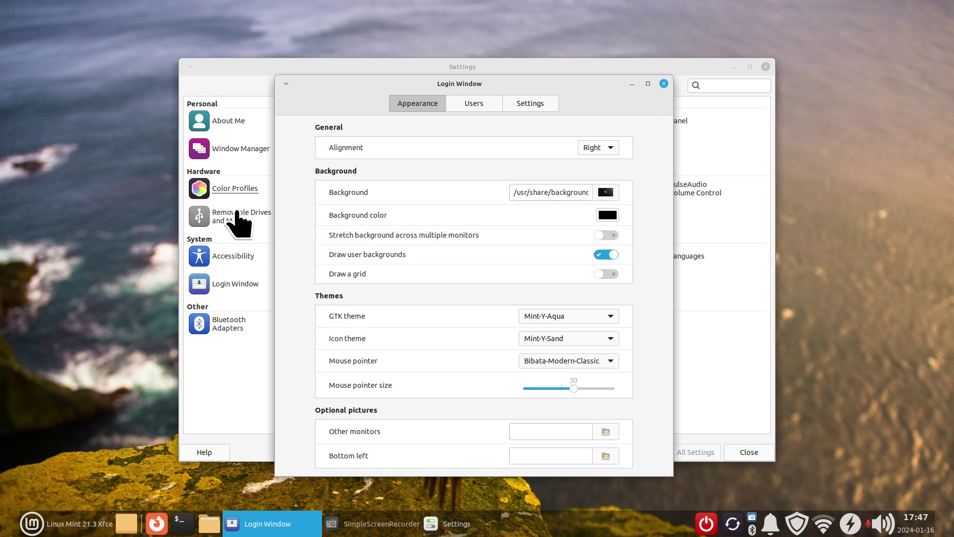
click(664, 83)
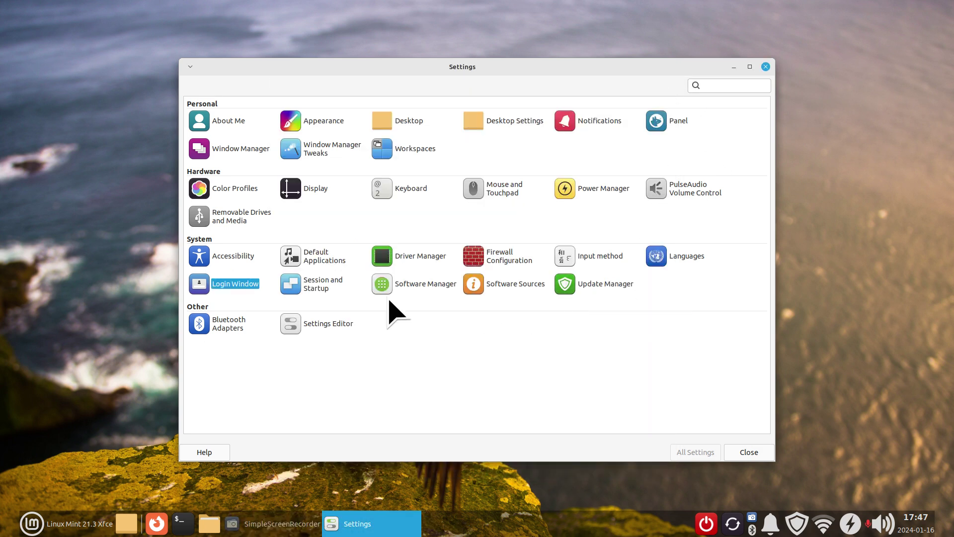
Step: Check the available NVIDIA drivers in Driver Manager, close it, and find and launch NVIDIA X Server Settings
click(423, 257)
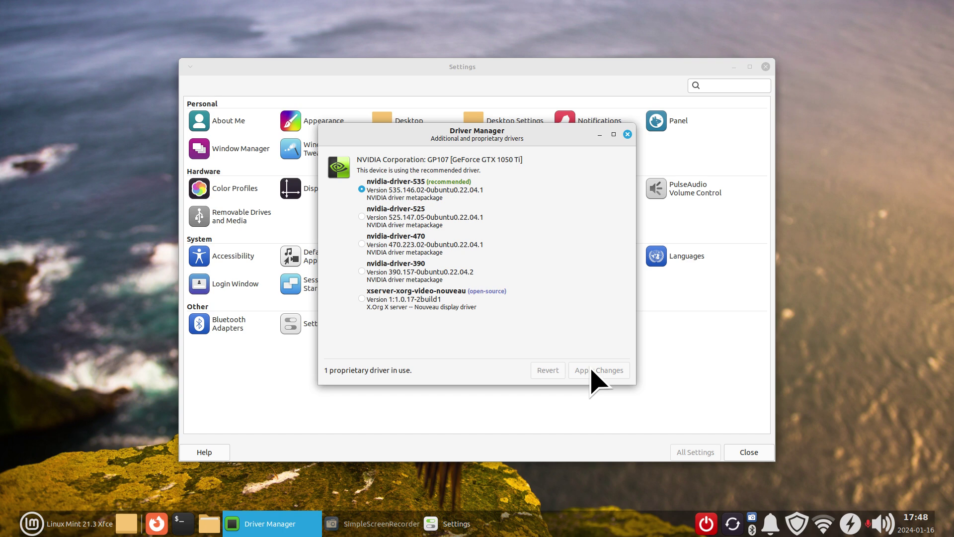
click(628, 134)
click(49, 533)
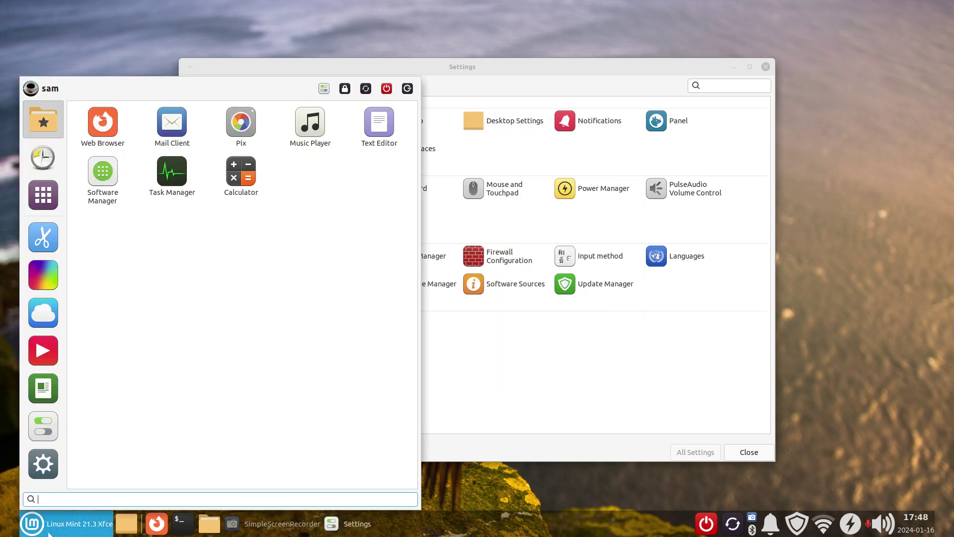
text(nc)
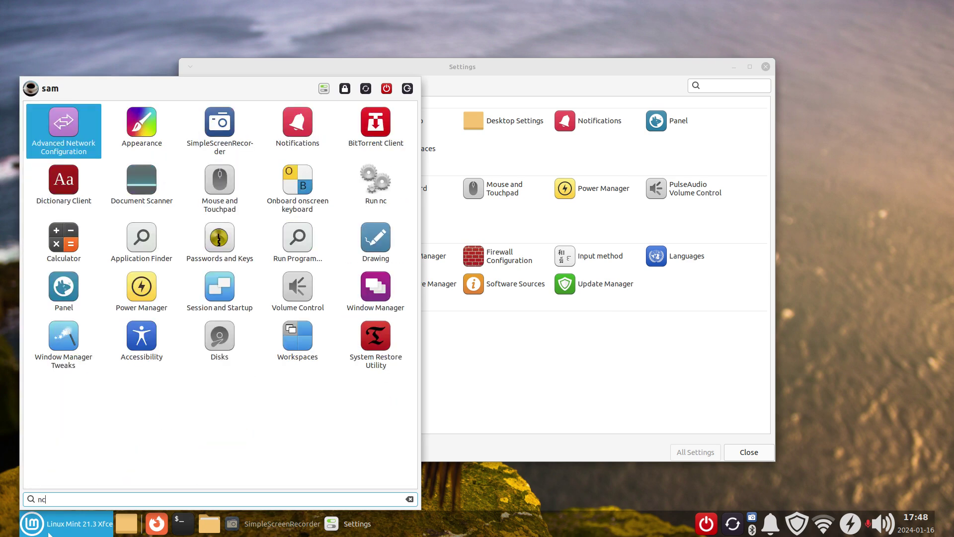
key(BackSpace)
text(vi)
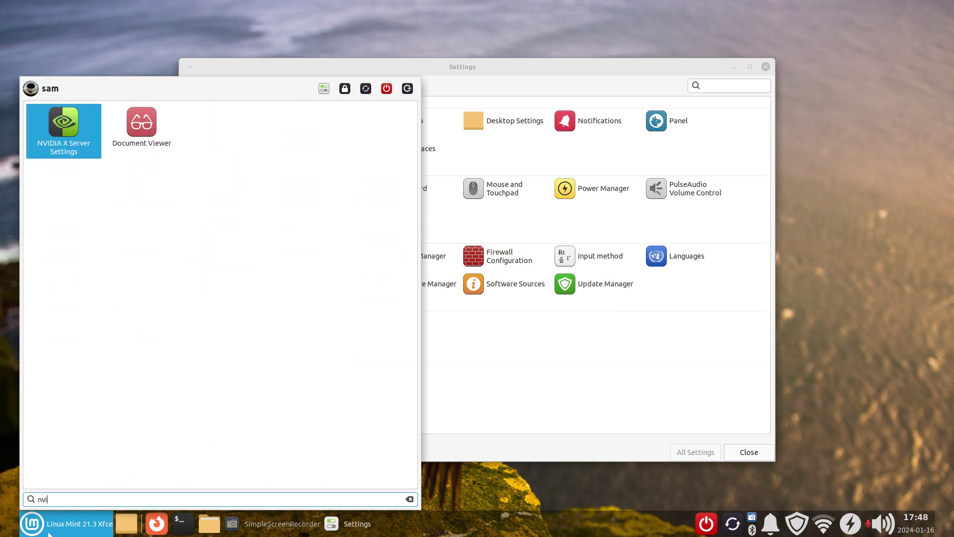
click(72, 136)
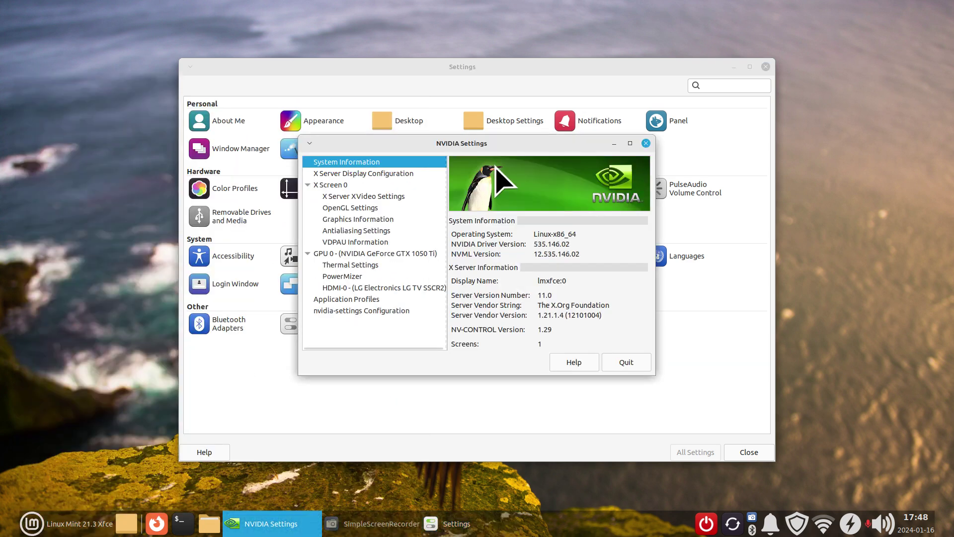
Step: Examine the graphics card information for GPU 0, highlighting the total memory, and quit NVIDIA Settings
drag(490, 144, 510, 157)
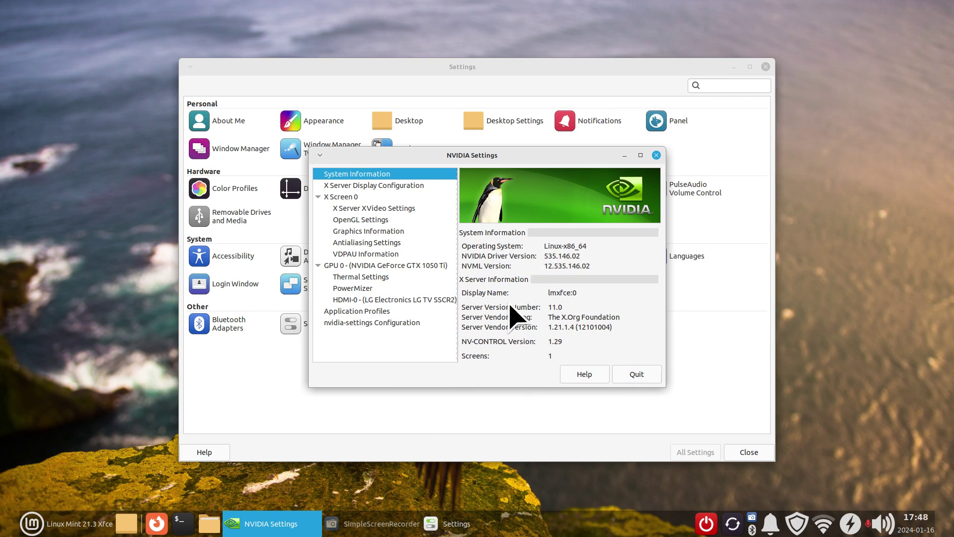
click(389, 267)
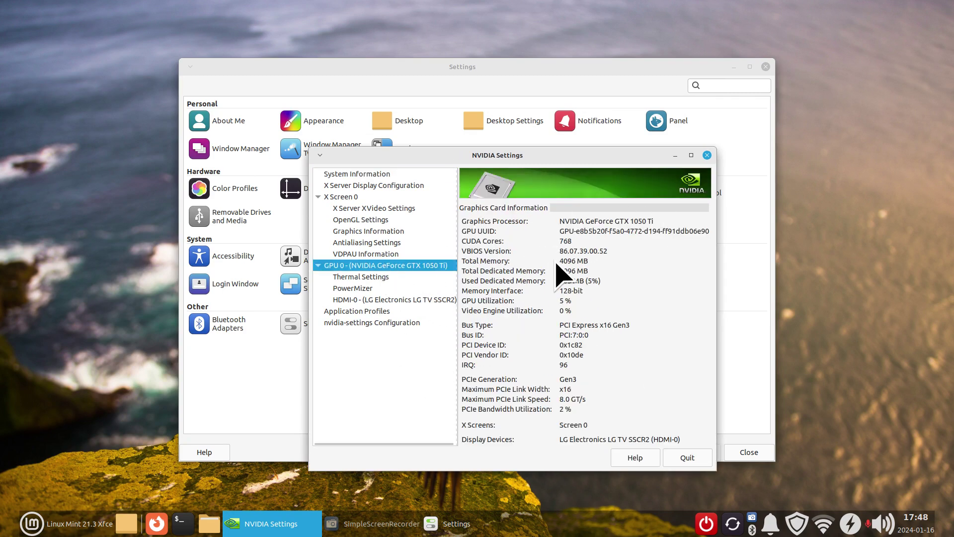
drag(596, 262, 553, 264)
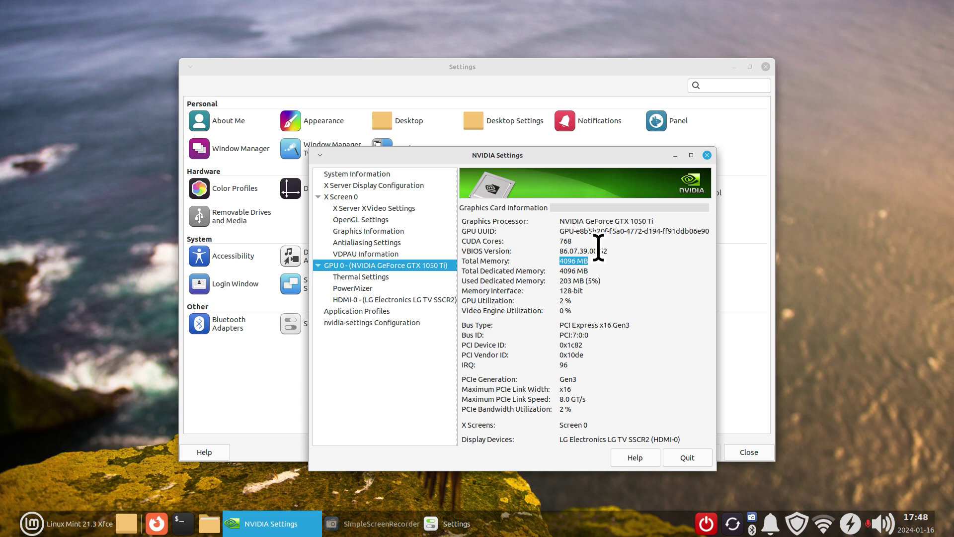
click(686, 459)
click(540, 347)
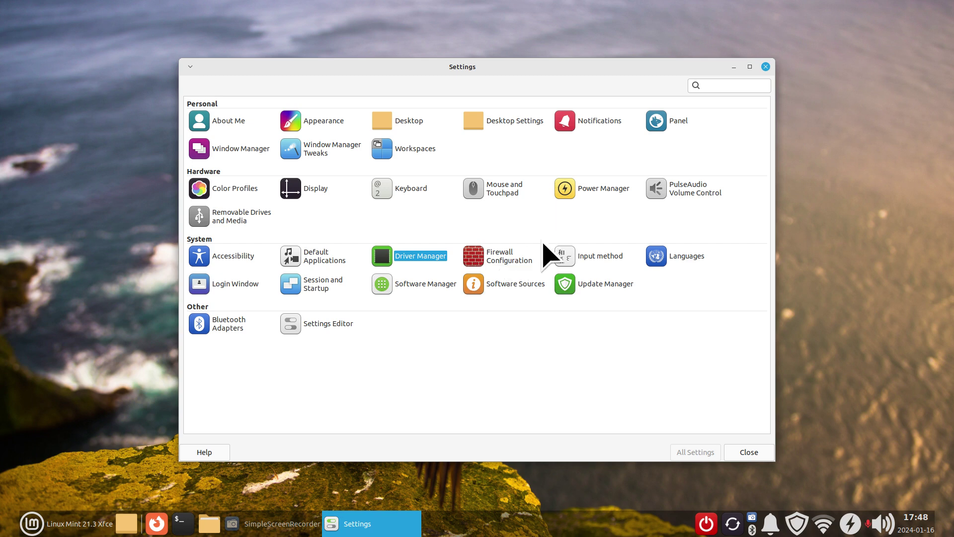
Step: Open the Appearance settings and look through the list of style themes
click(318, 125)
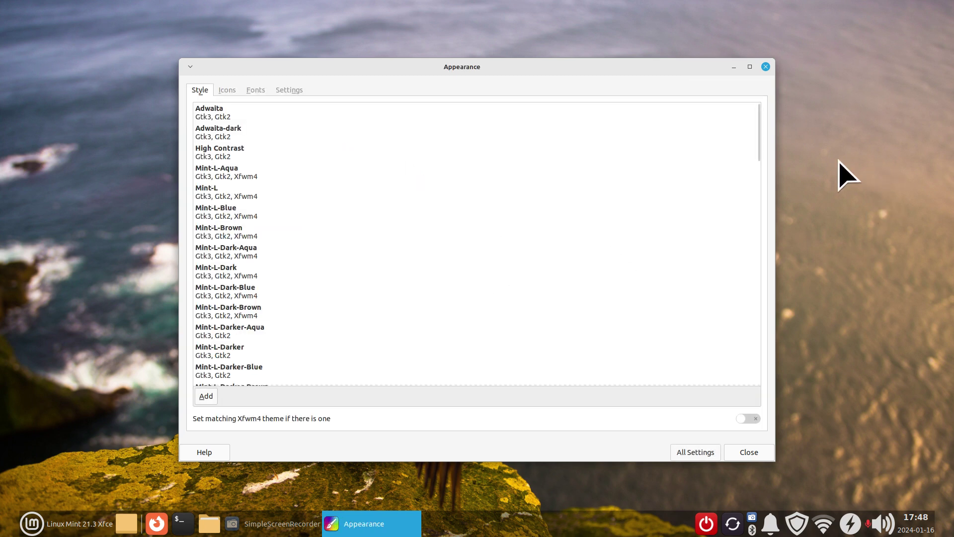
drag(762, 145, 756, 118)
Step: Find and launch the Screenshot tool, review its region, delay and capture options, and close it without capturing
click(17, 529)
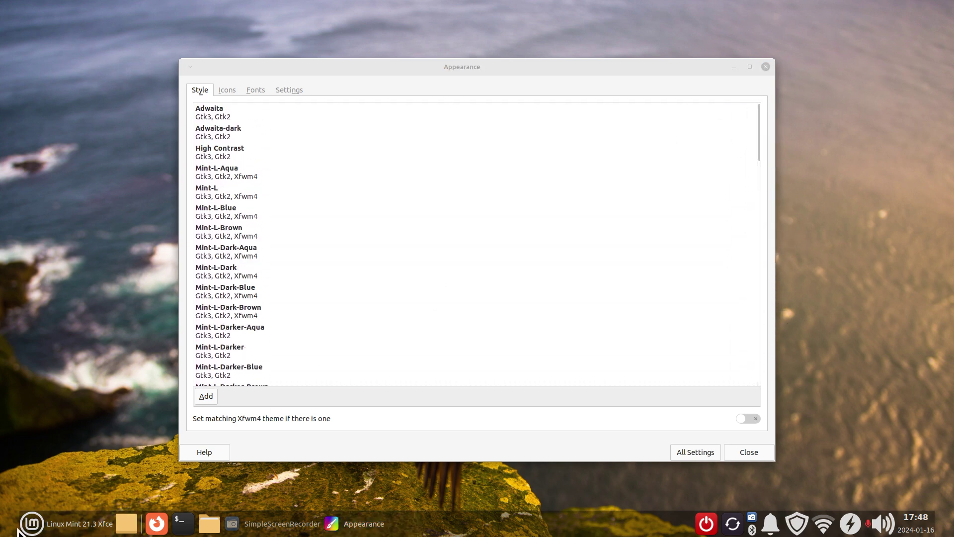
click(50, 528)
text(scr)
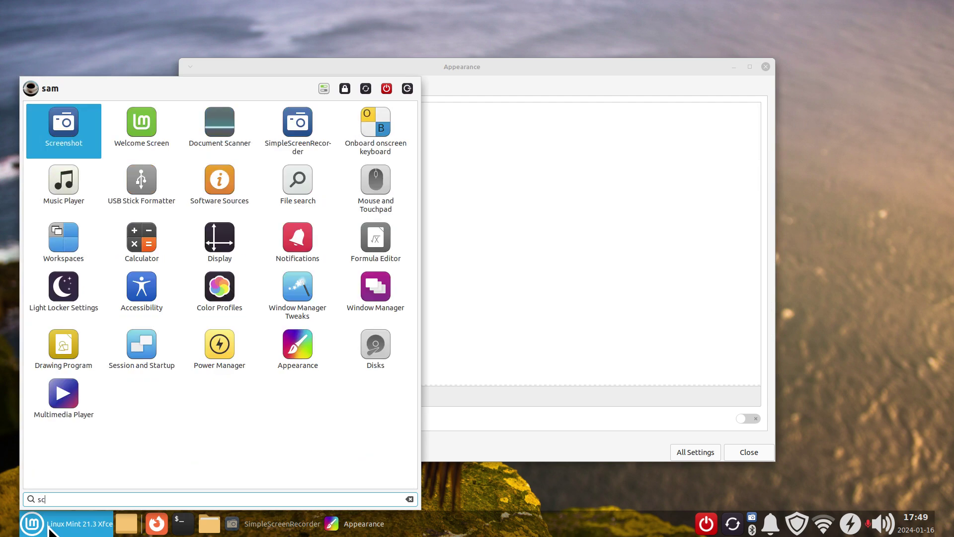
click(44, 122)
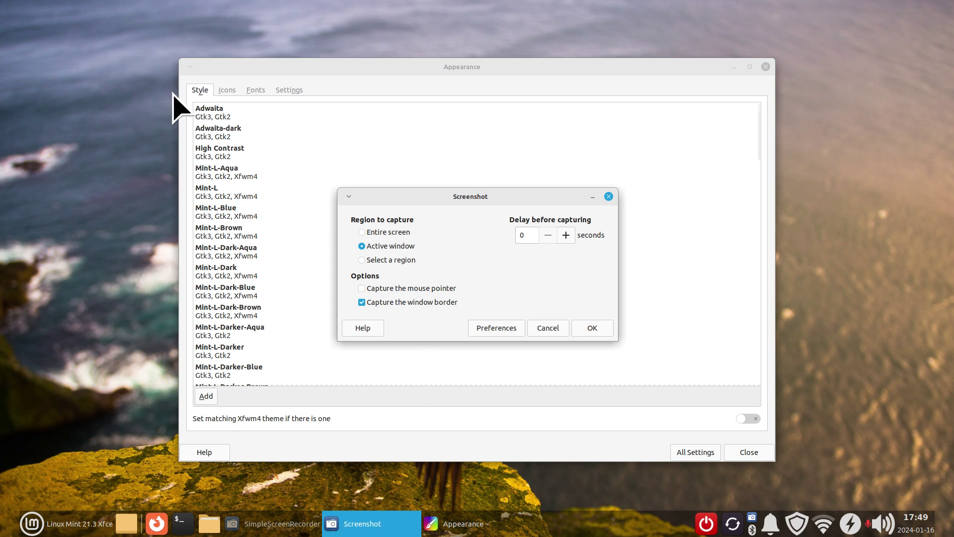
drag(447, 205, 473, 207)
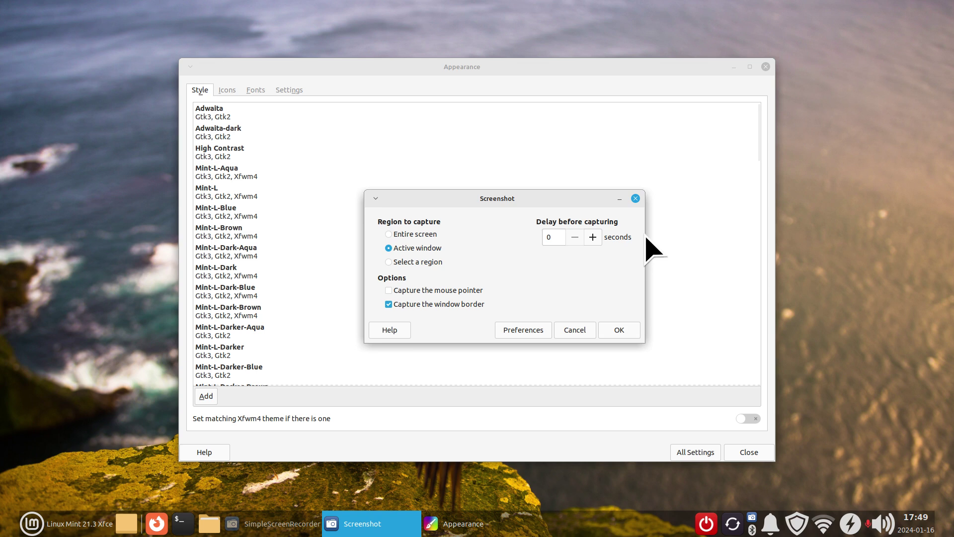
click(636, 198)
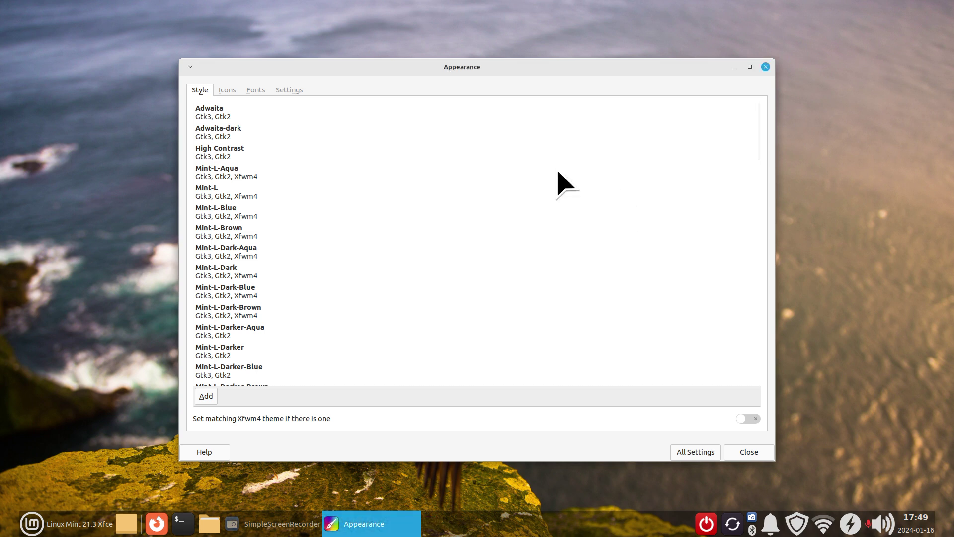
Step: Review the icon themes and font settings in Appearance, checking the default font chooser without changing the font
click(227, 91)
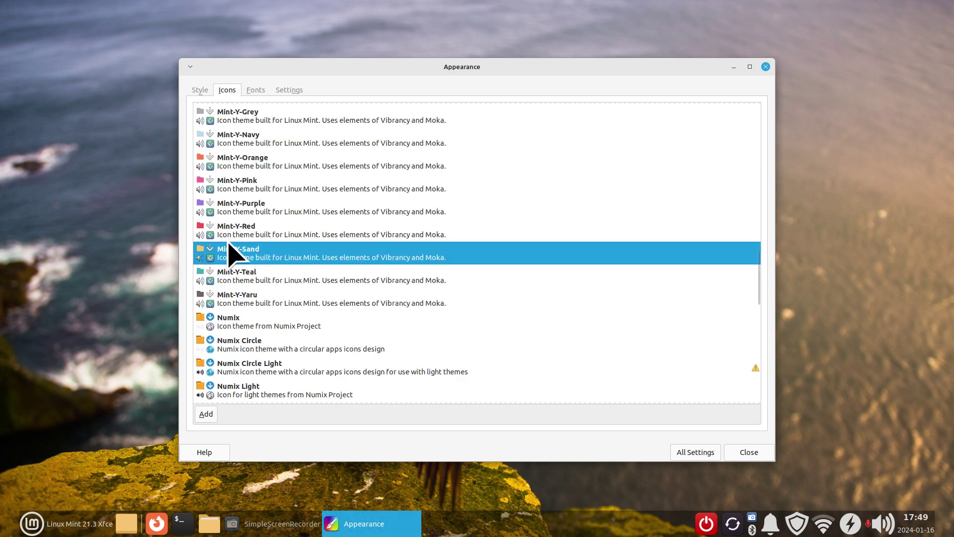
click(255, 90)
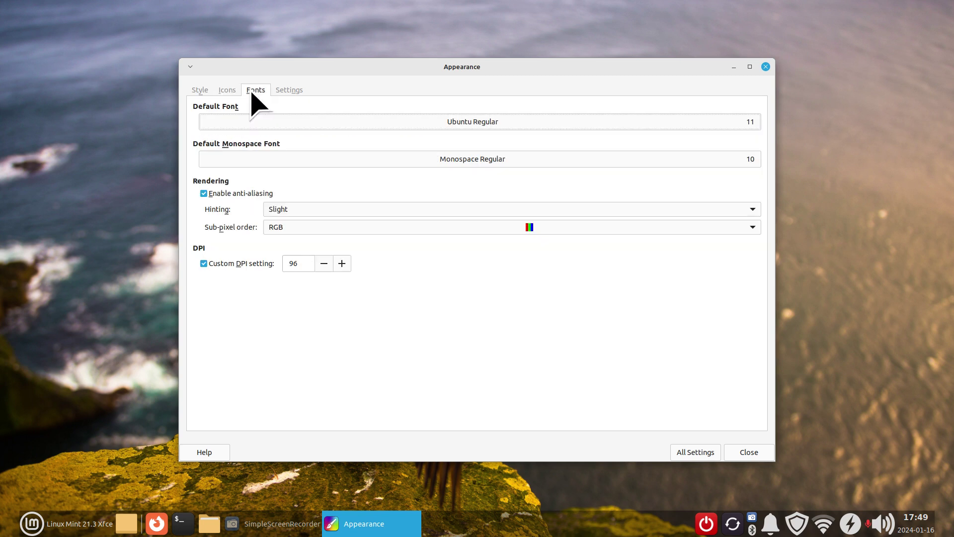
click(535, 127)
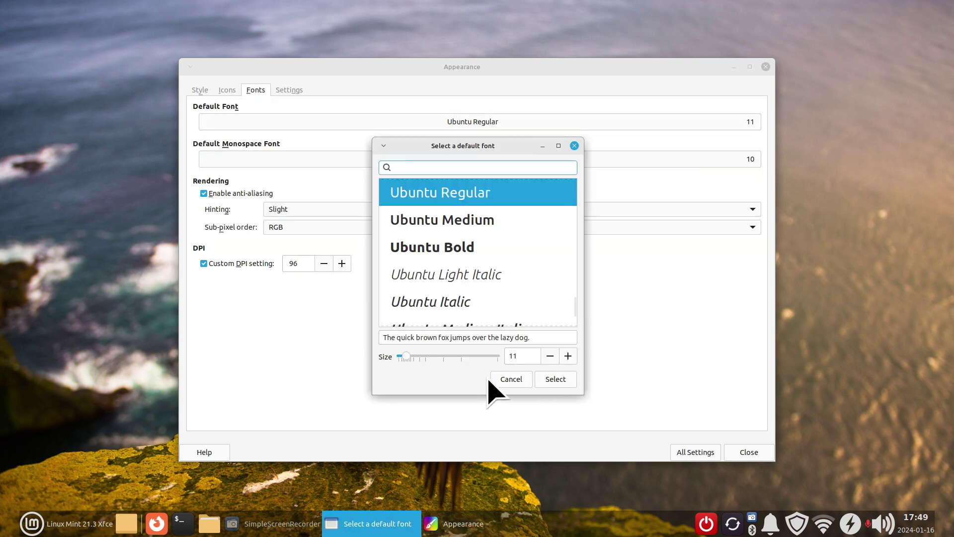
click(507, 380)
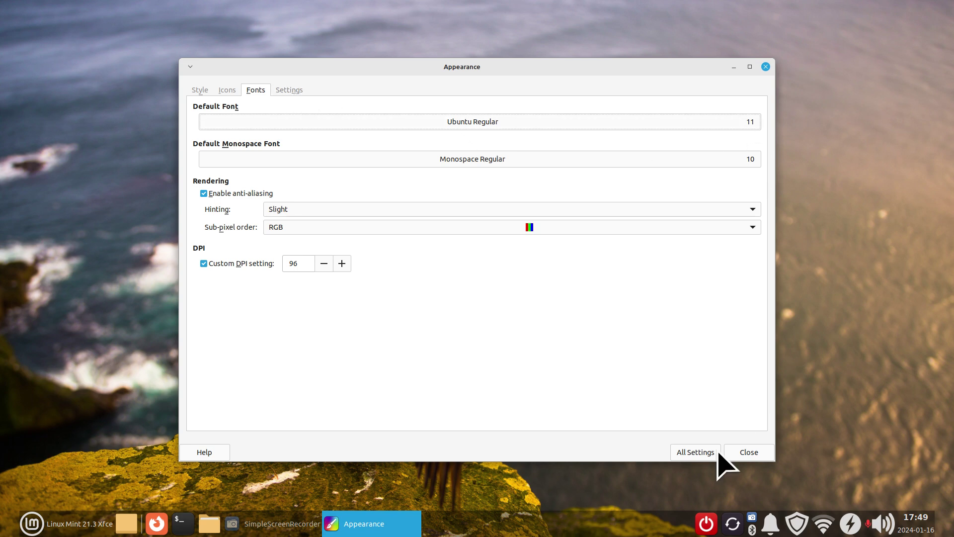
Step: Go back to all settings, open the Desktop settings, move the window aside and view the desktop icon options
click(699, 451)
click(397, 126)
drag(370, 66, 462, 47)
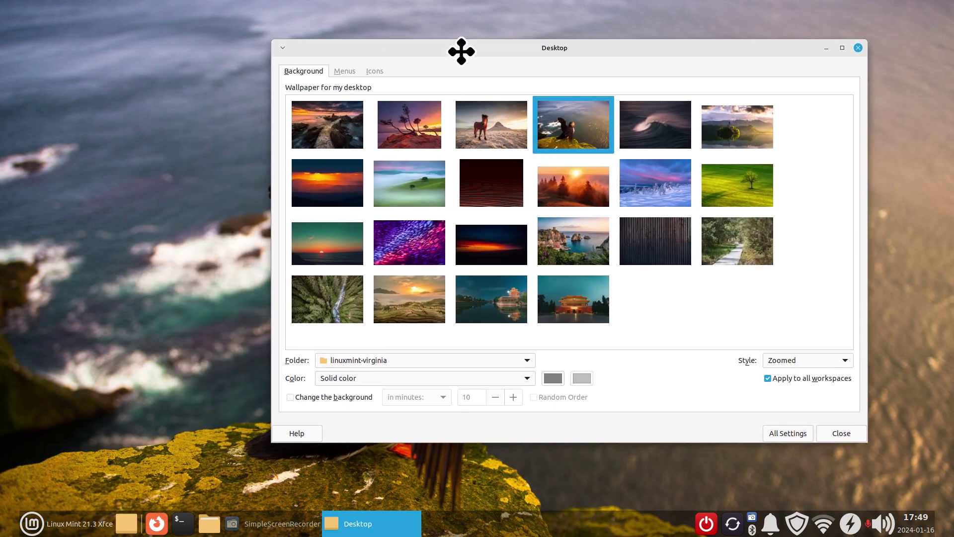
click(382, 72)
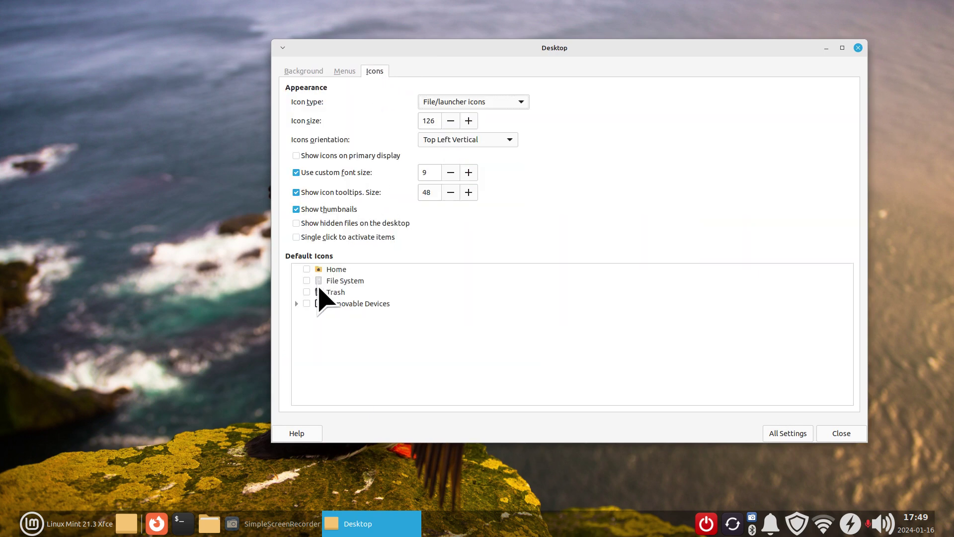
Step: Try showing the Home, Trash and Removable Devices icons on the desktop, and hide each of them again
click(306, 269)
click(307, 292)
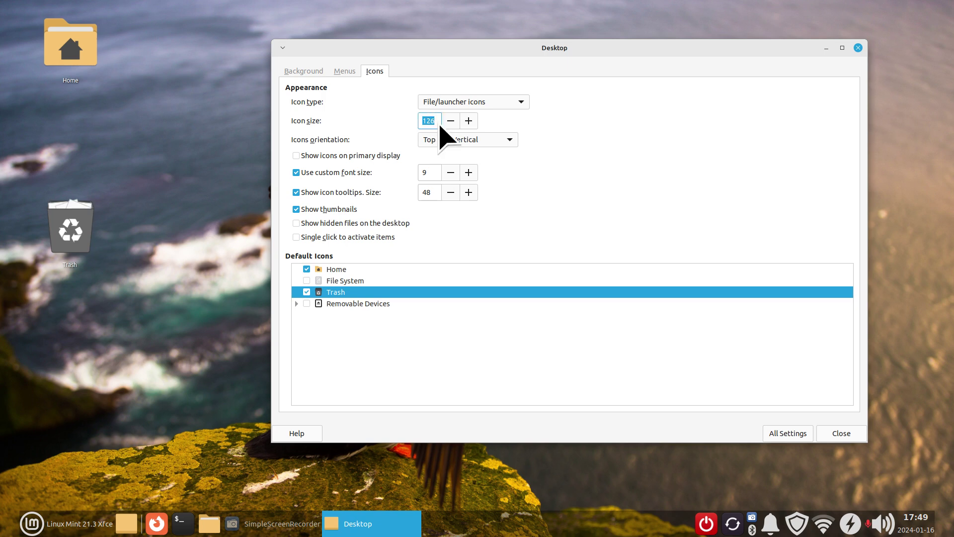
click(307, 269)
click(306, 292)
click(307, 304)
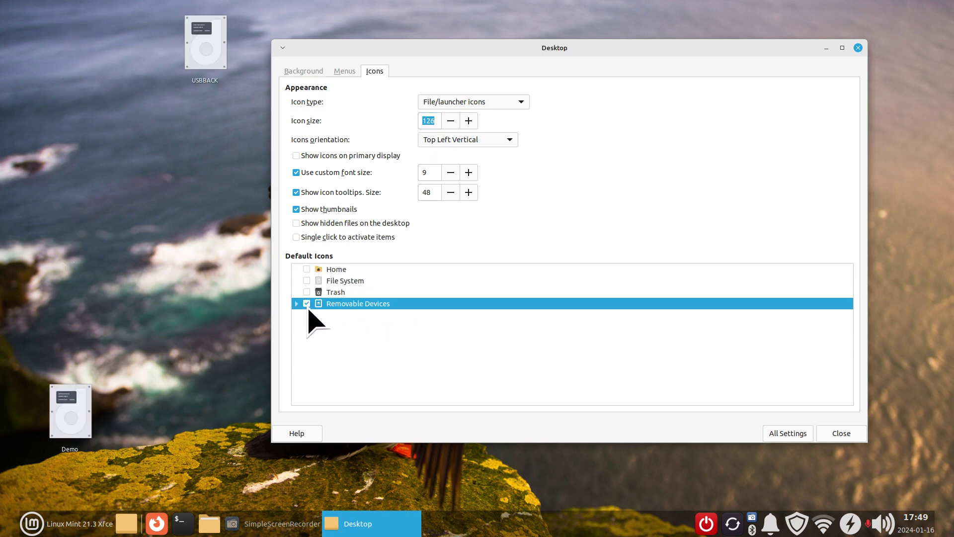
click(308, 305)
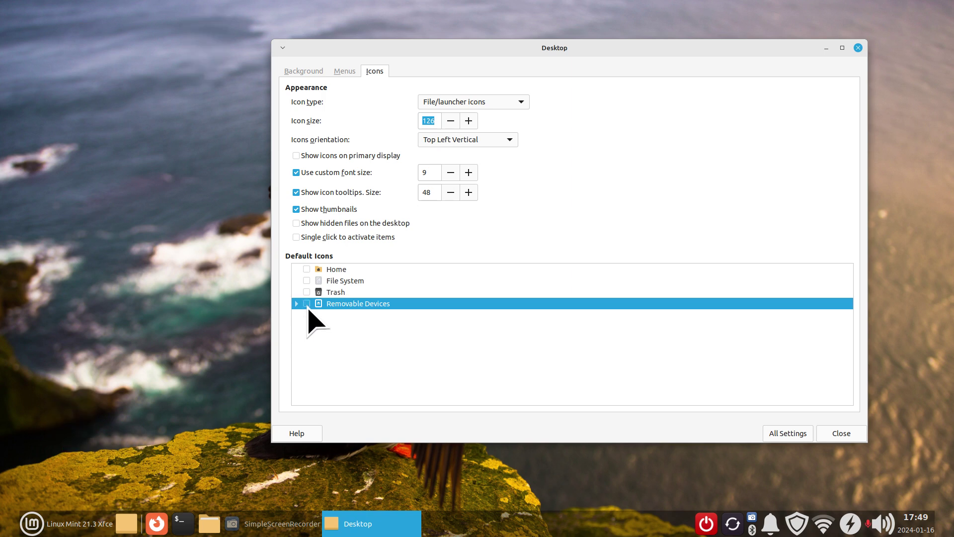
Step: Open the file manager, move its window, look through the places and devices in its side pane, and close it
click(209, 524)
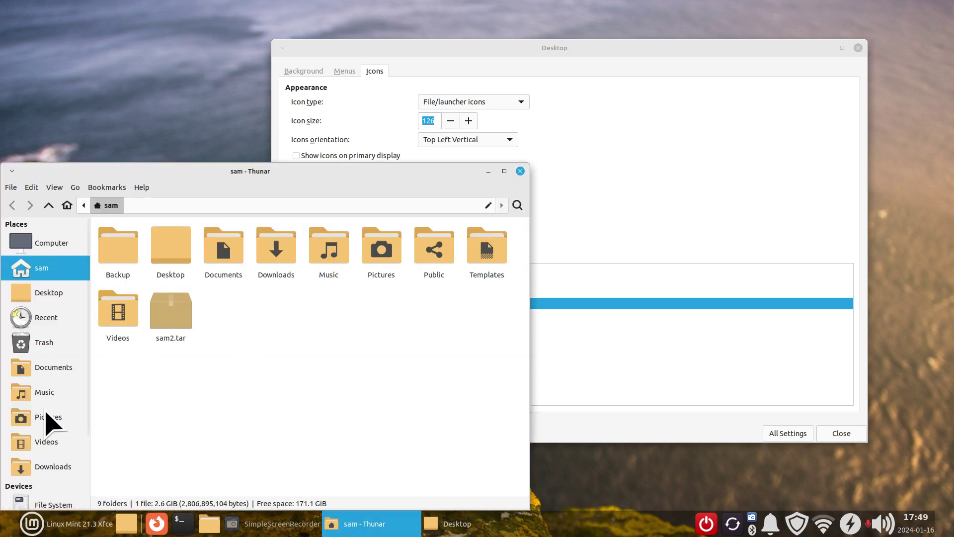
drag(115, 171, 220, 111)
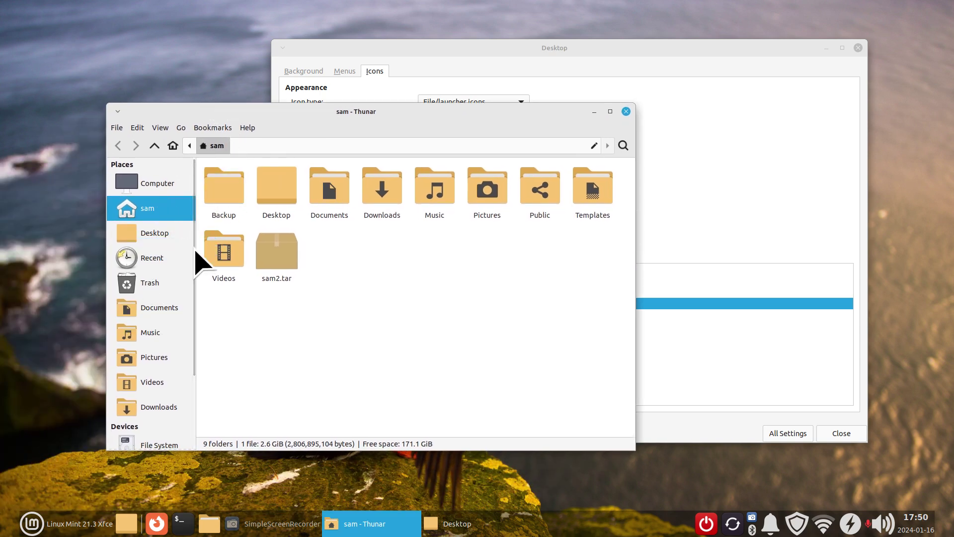
drag(194, 256, 188, 337)
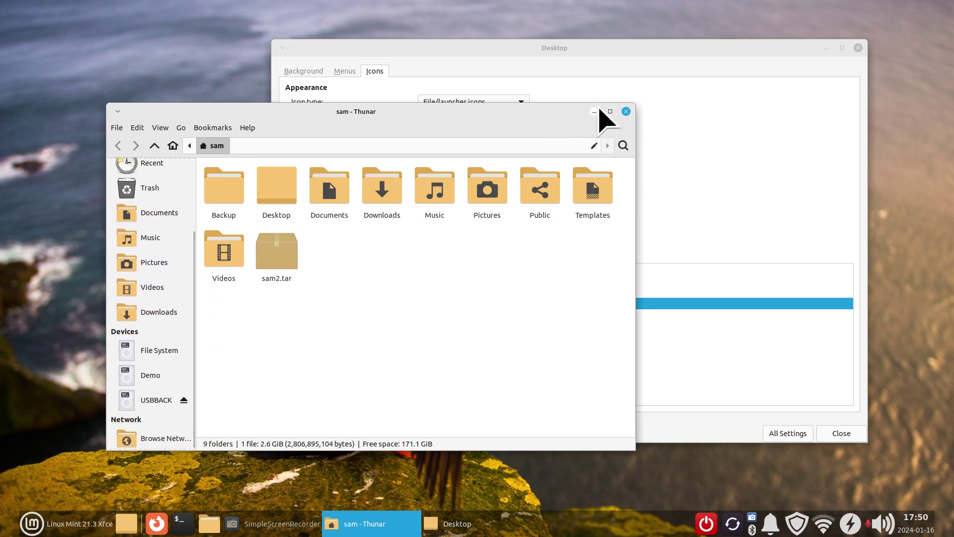
click(626, 111)
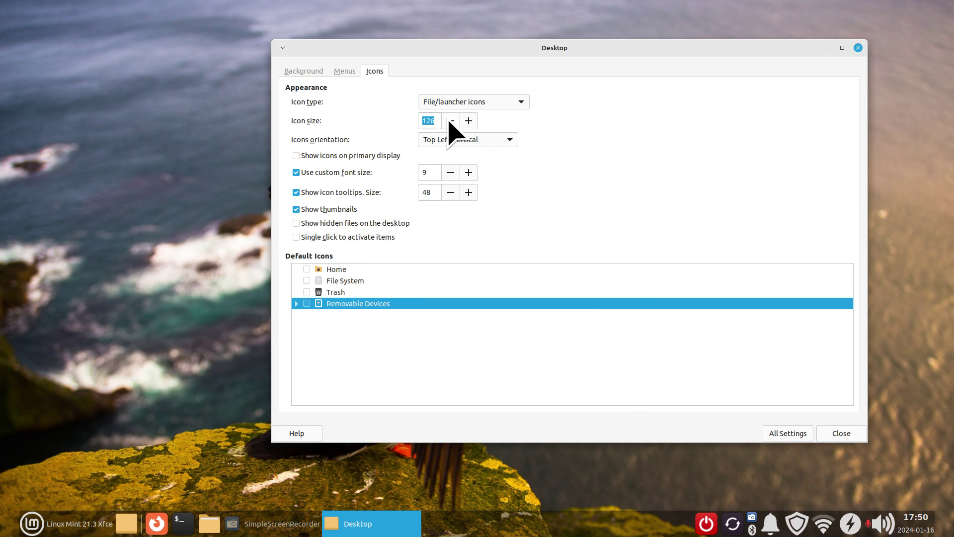
Step: Go back to all settings, open Desktop Settings to view the window manager options, and close it
click(792, 434)
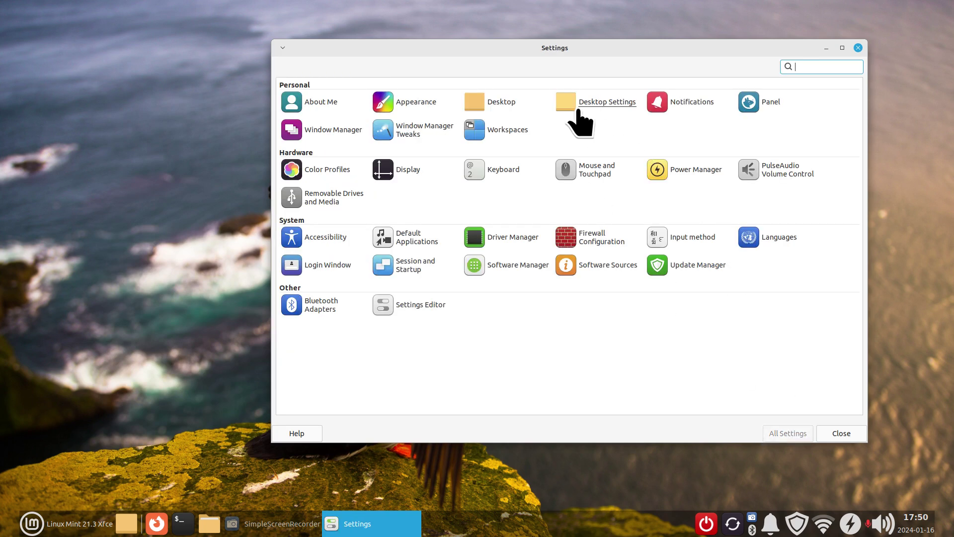
click(602, 106)
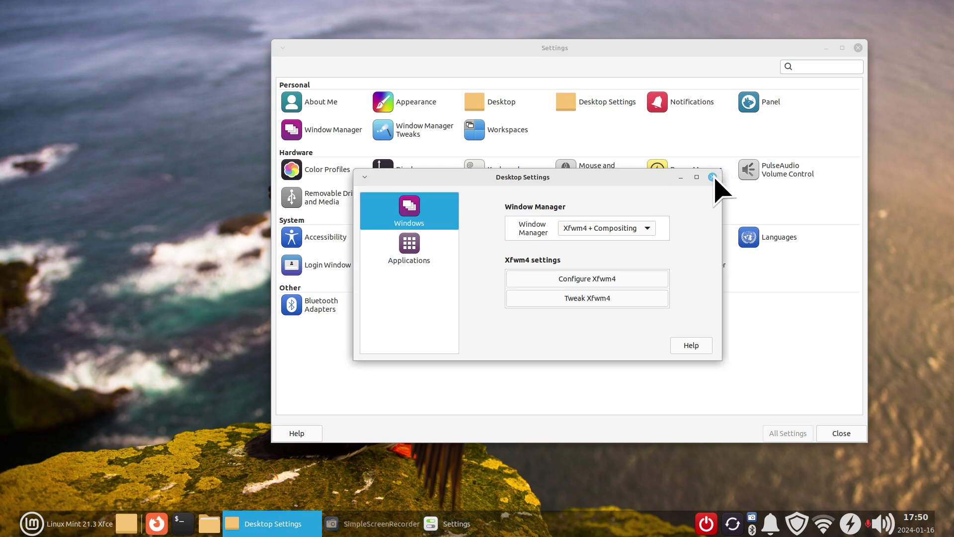
click(714, 177)
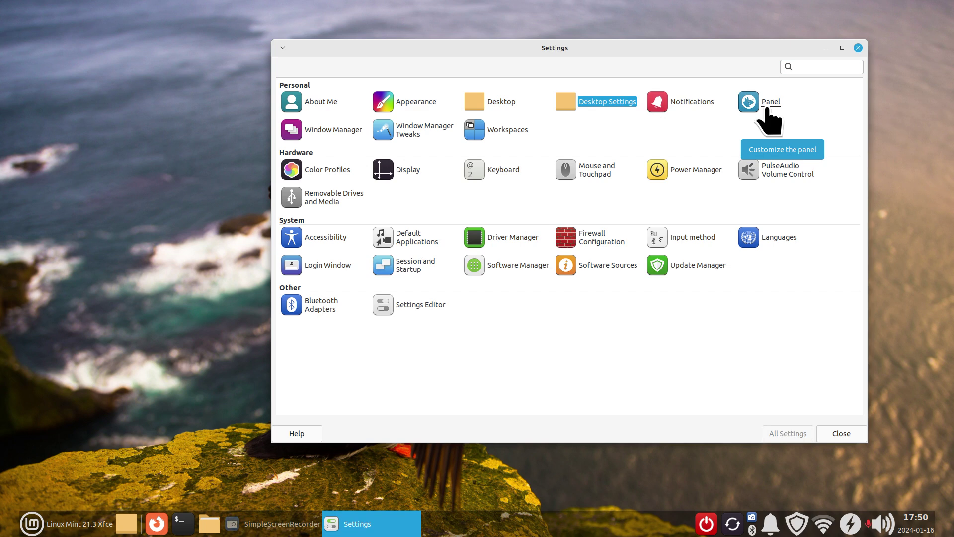
Step: View the options available from the desktop panel itself, and dismiss them without changing anything
right_click(491, 536)
mouse_move(517, 502)
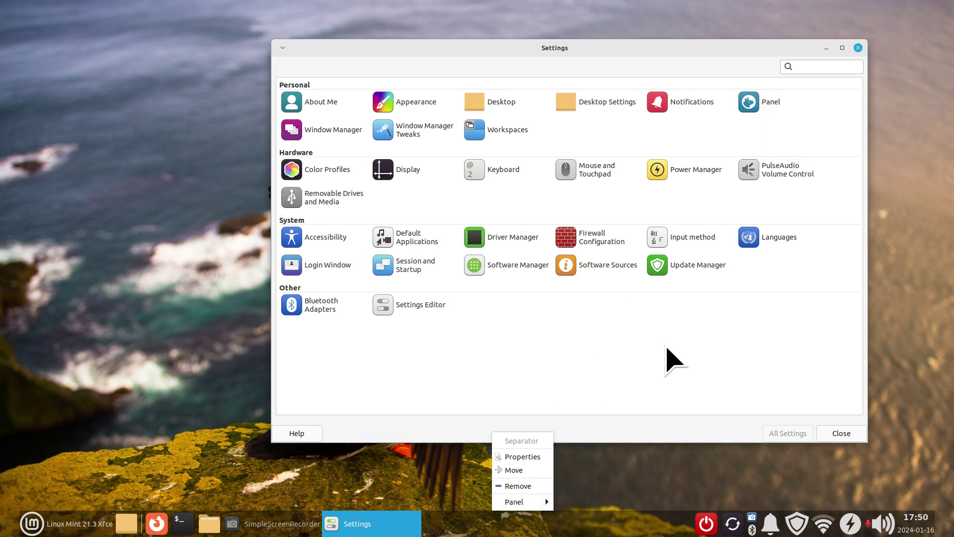
click(724, 374)
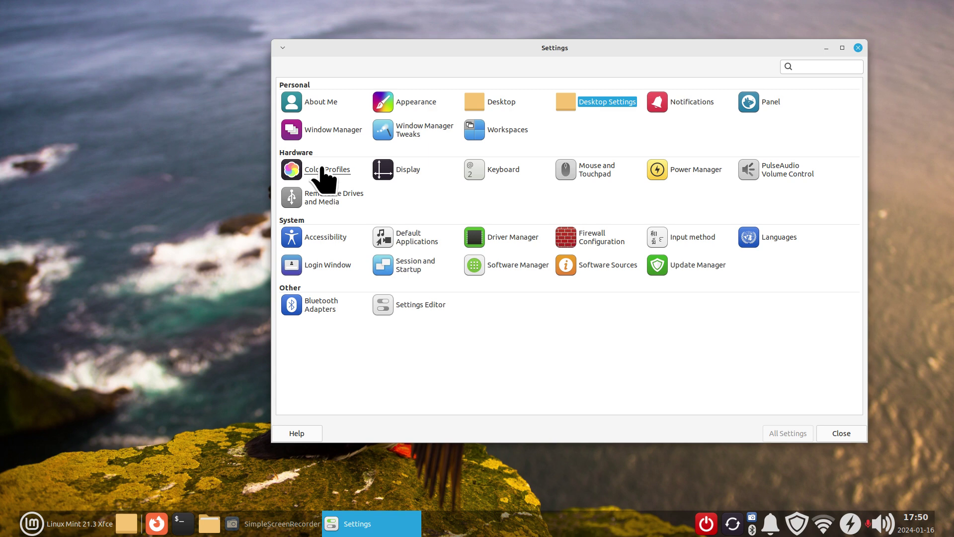
Step: Open the Display settings and review the available resolutions, scale factors and refresh rates, keeping the selected values
click(405, 174)
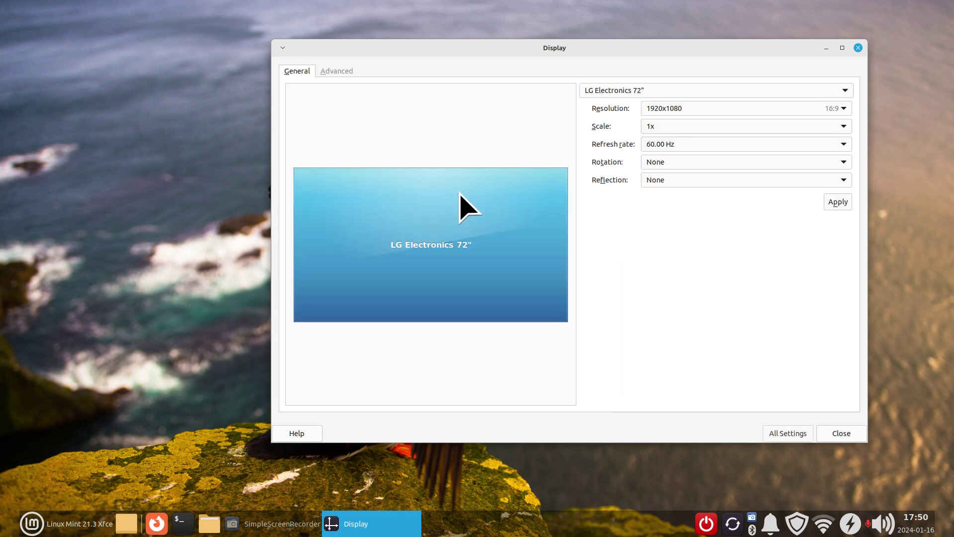
click(716, 108)
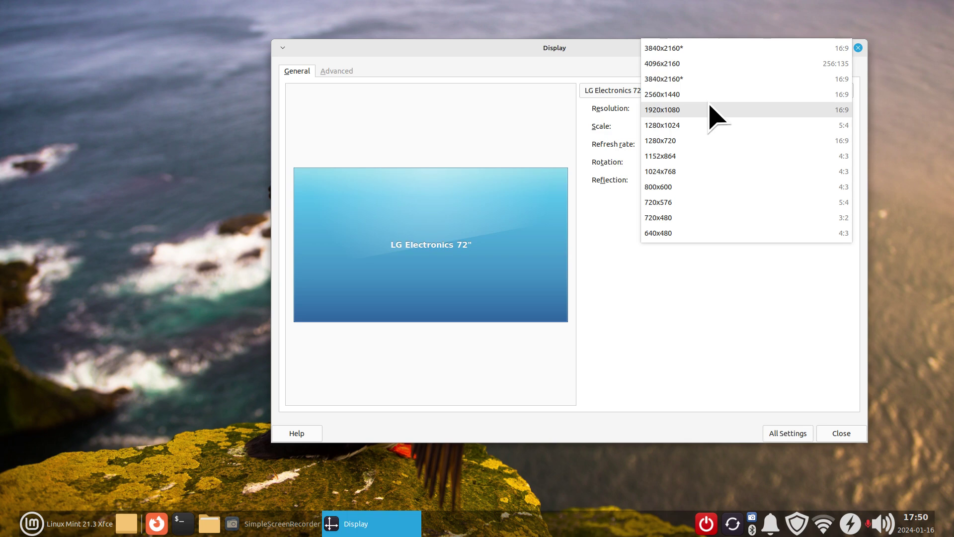
click(736, 278)
click(733, 127)
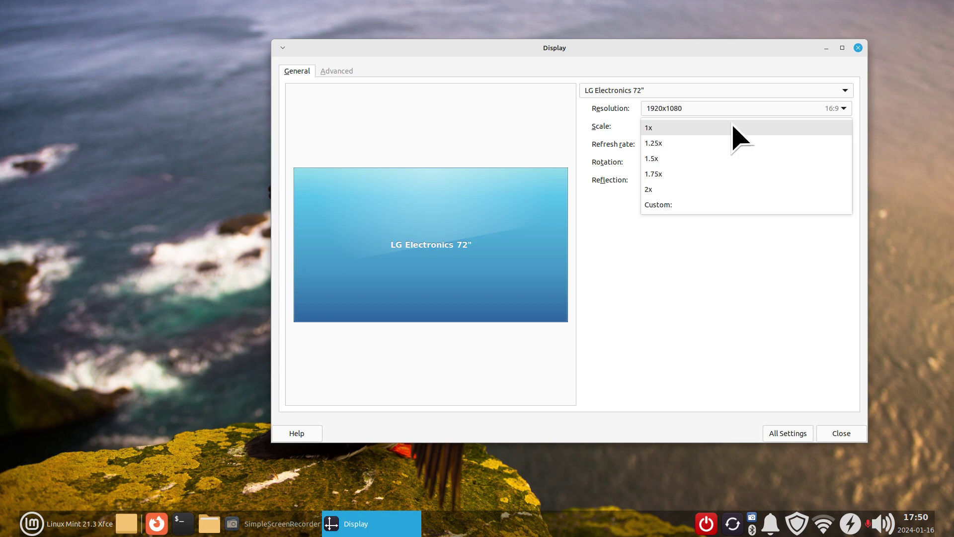
click(696, 246)
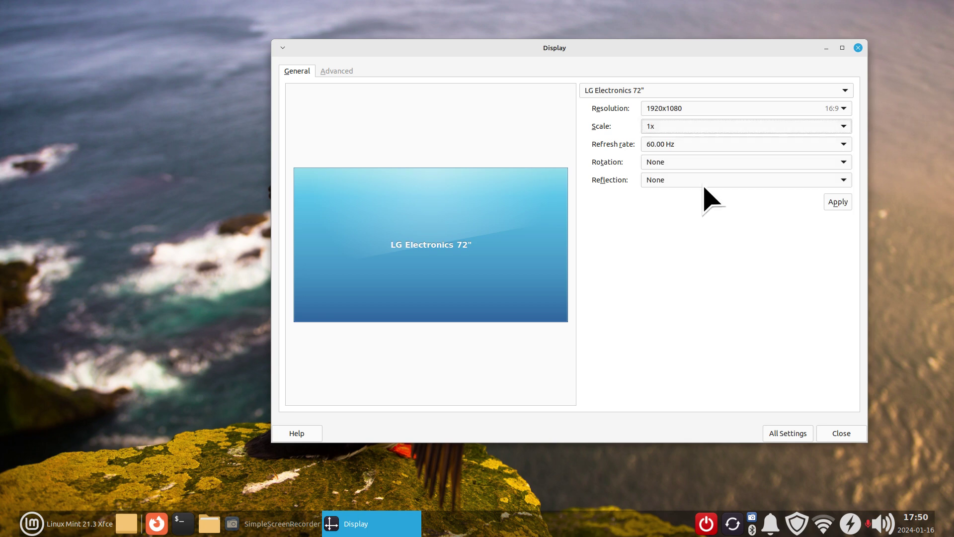
click(698, 146)
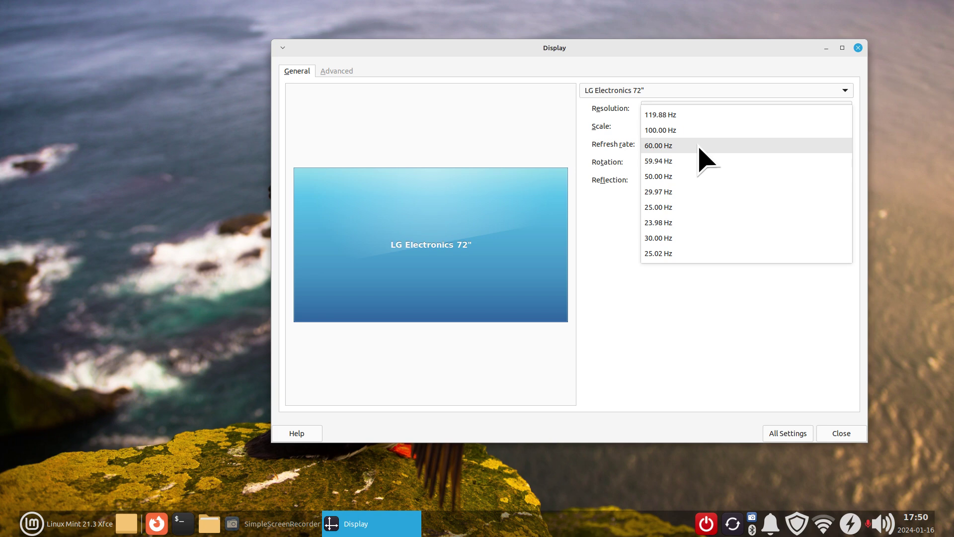
click(698, 146)
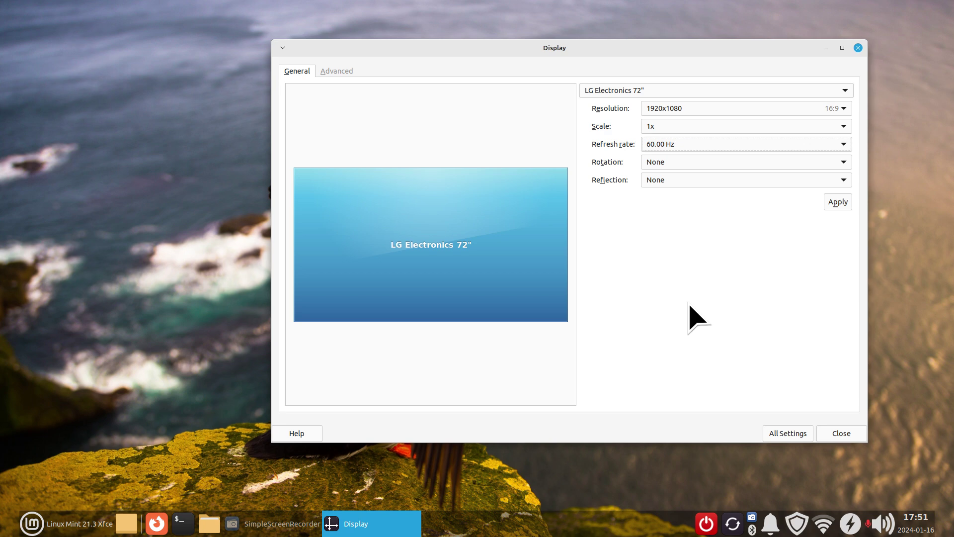
Step: Go back to all settings, move the window aside, and view the cursor themes in Mouse and Touchpad
click(789, 434)
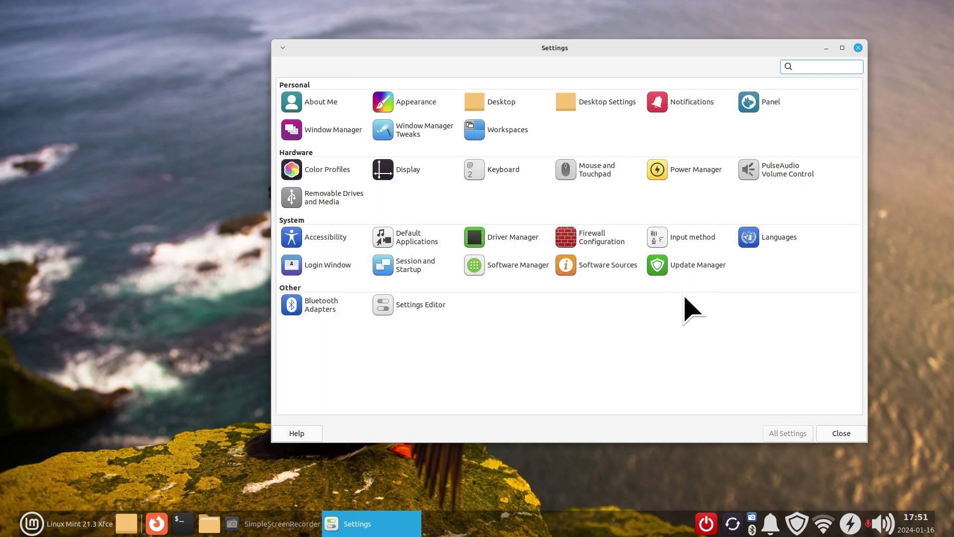
drag(543, 50, 436, 78)
click(479, 194)
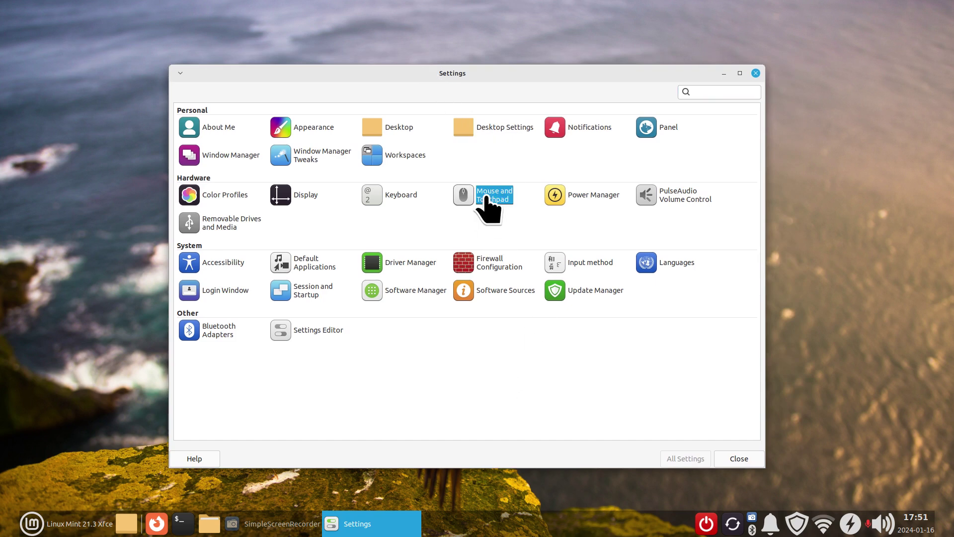
click(268, 97)
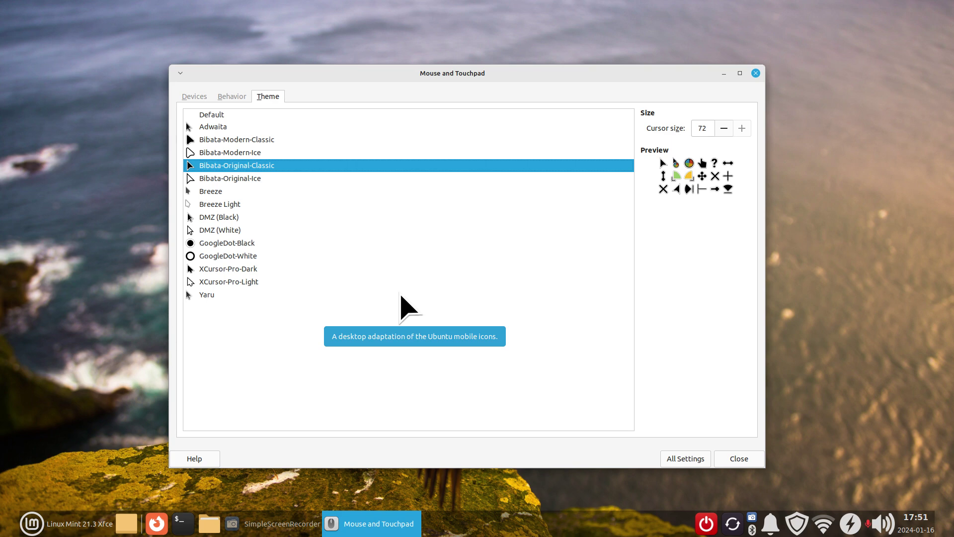
Step: Revisit the Appearance settings to check the option for adding style themes, and return to all settings
click(689, 458)
click(310, 130)
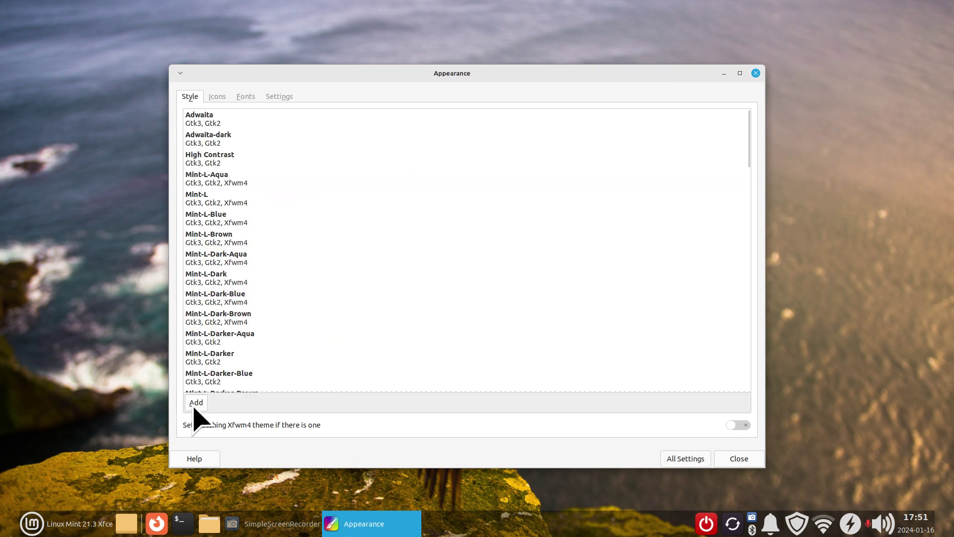
click(686, 459)
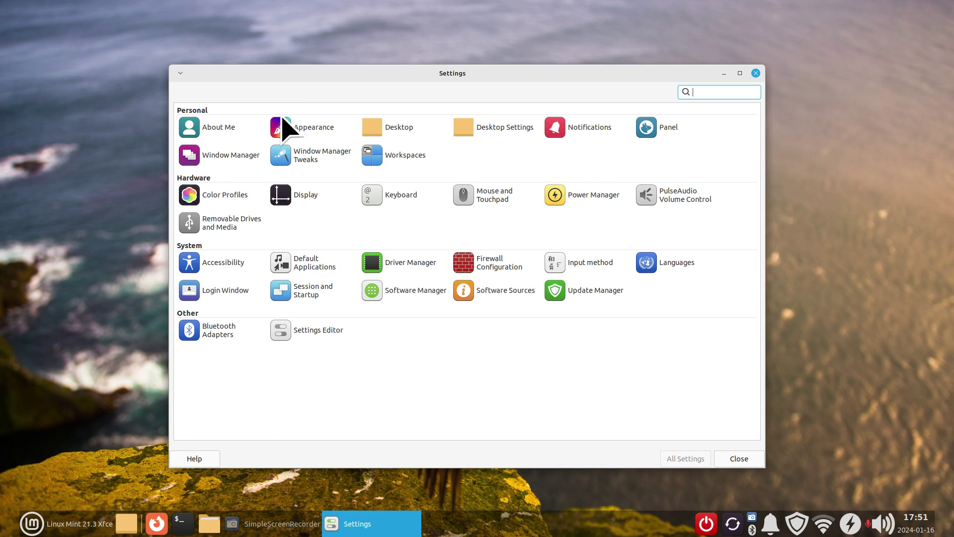
click(305, 130)
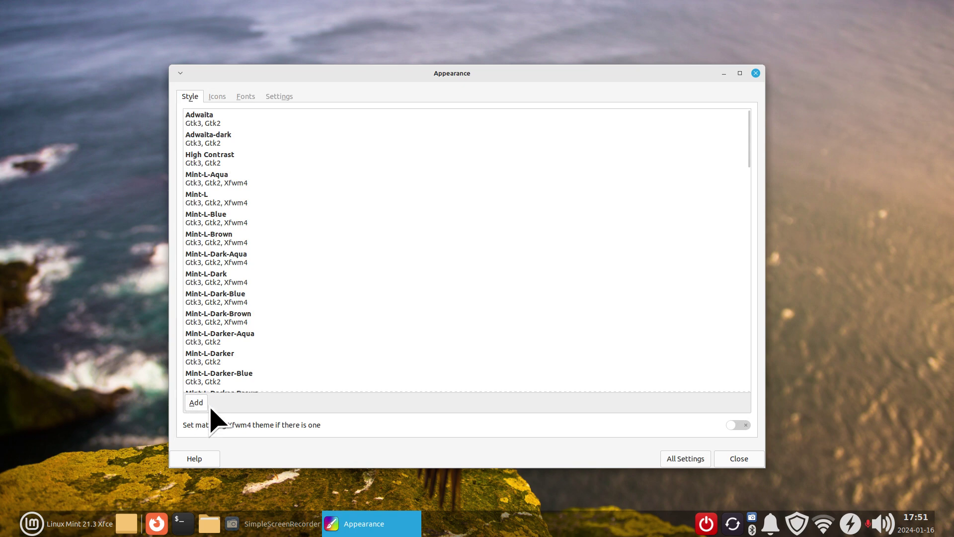
click(686, 459)
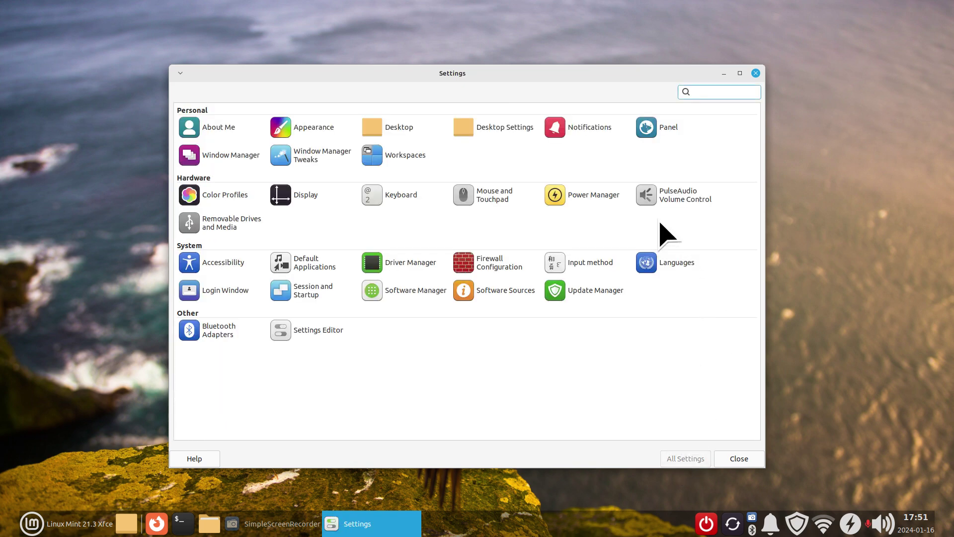
Step: Open the Power Manager and review the actions available for the power button without changing the selection
click(584, 199)
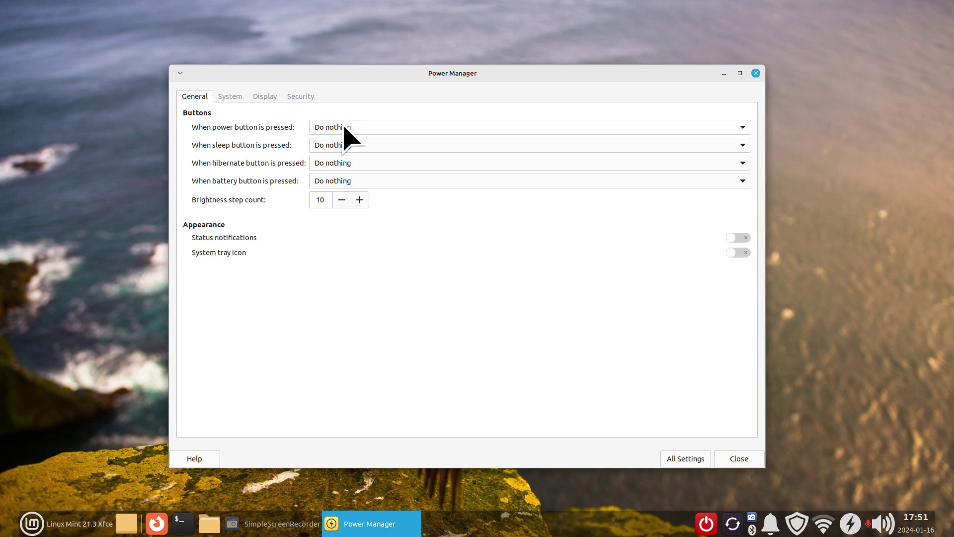
click(343, 127)
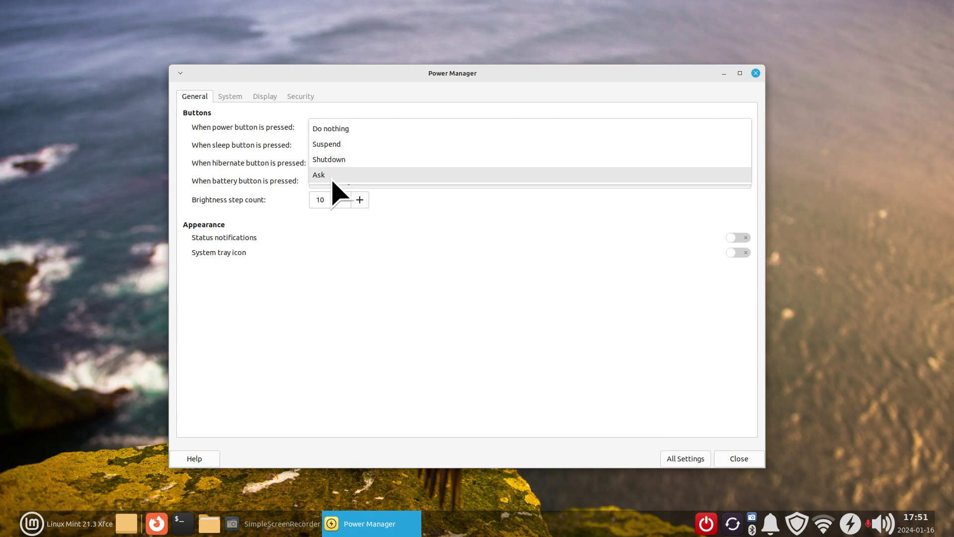
click(313, 295)
Step: View the session options in the log out dialog, cancel it, and go back to all settings
click(95, 524)
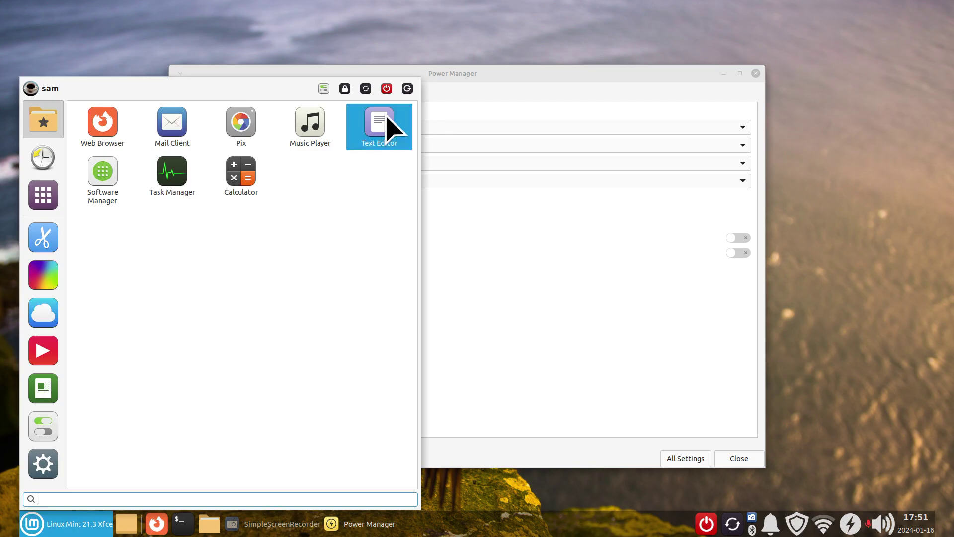
click(407, 88)
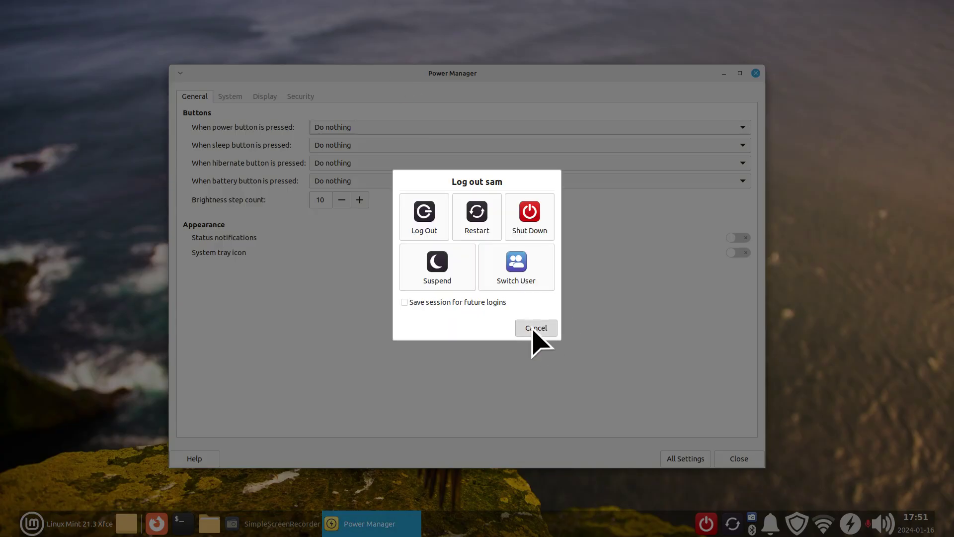
click(533, 327)
click(684, 460)
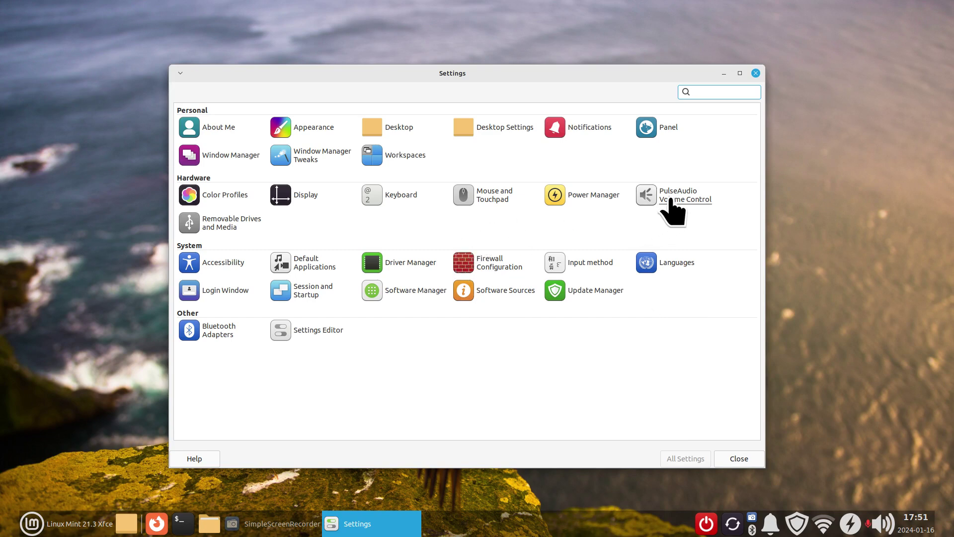
Step: Check the tray volume sliders, review the audio device profiles in PulseAudio Volume Control, and close it
click(890, 531)
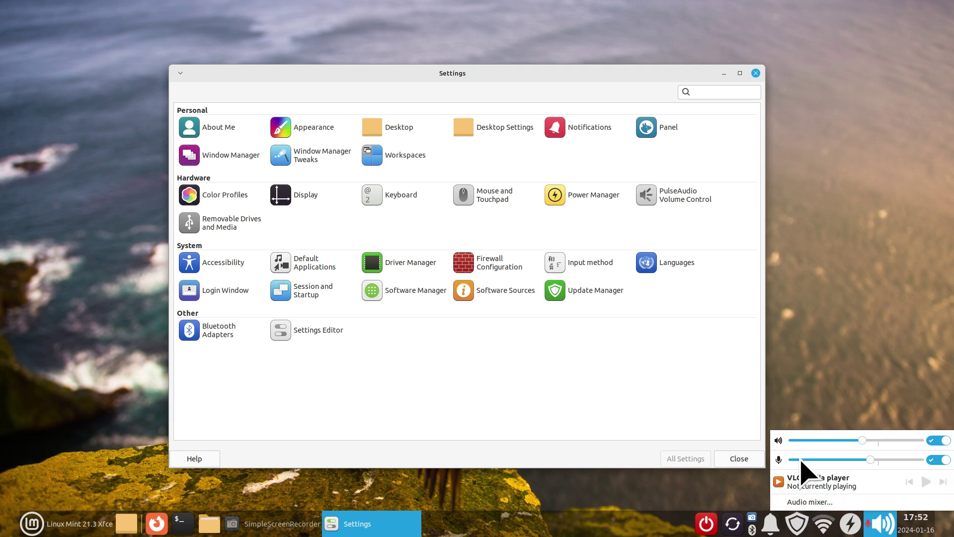
click(674, 204)
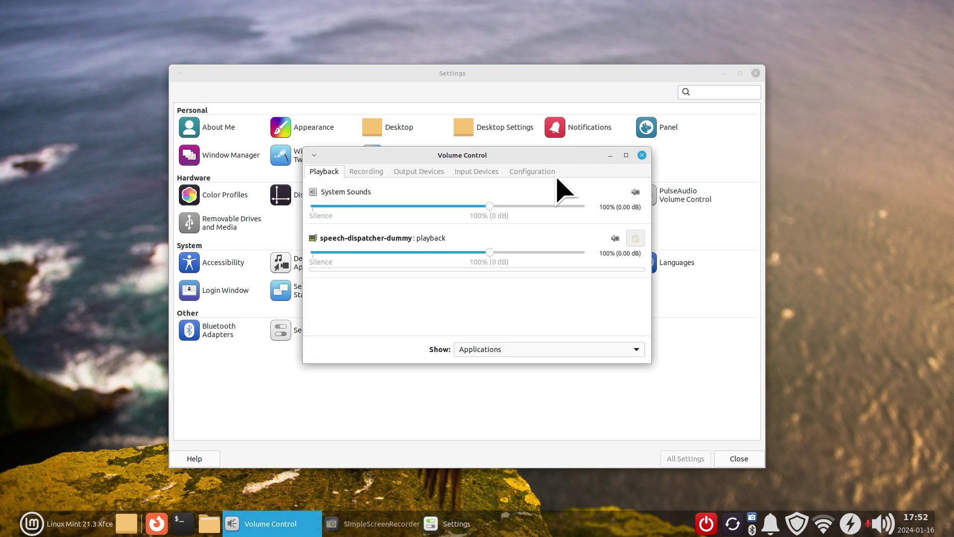
click(528, 175)
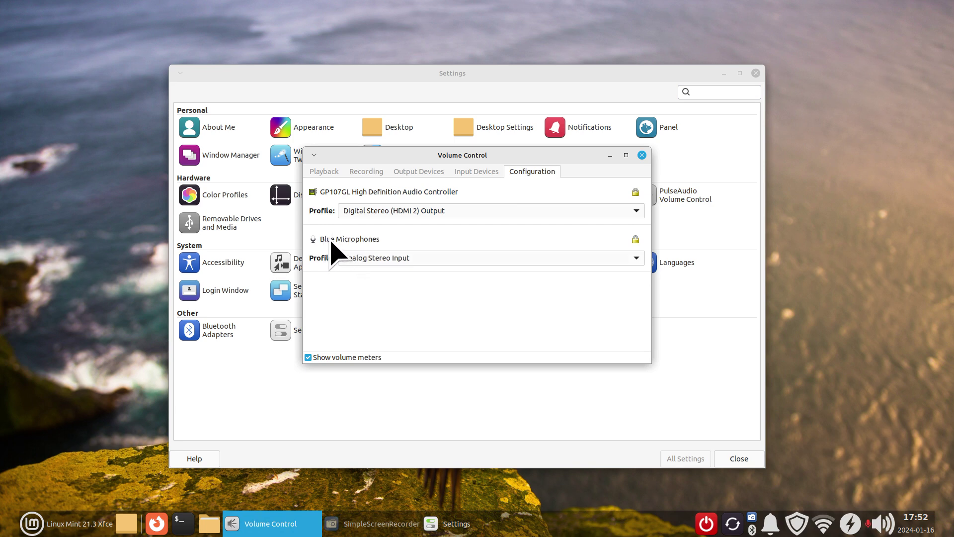
click(642, 155)
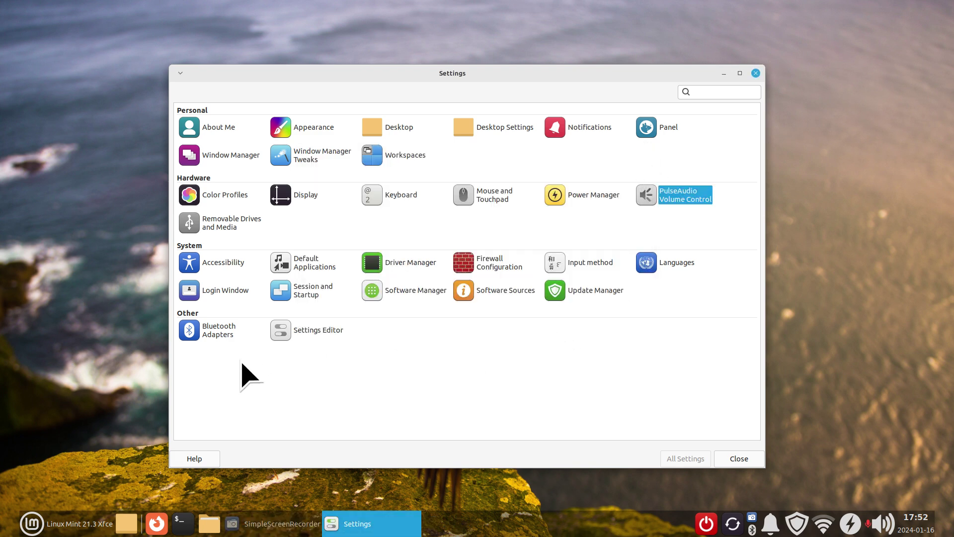
Step: Review the assistive technologies and keyboard options in the Accessibility settings, and return to all settings
click(216, 264)
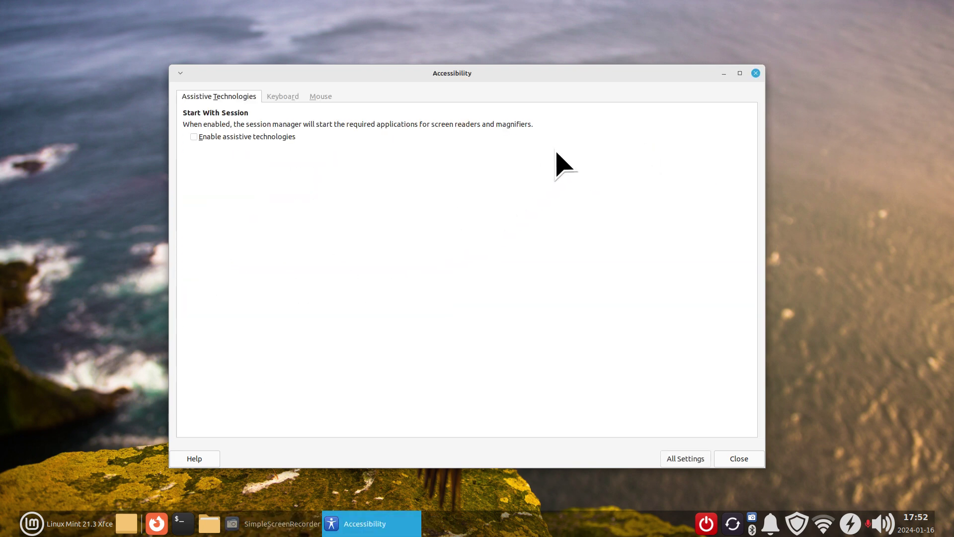
click(276, 99)
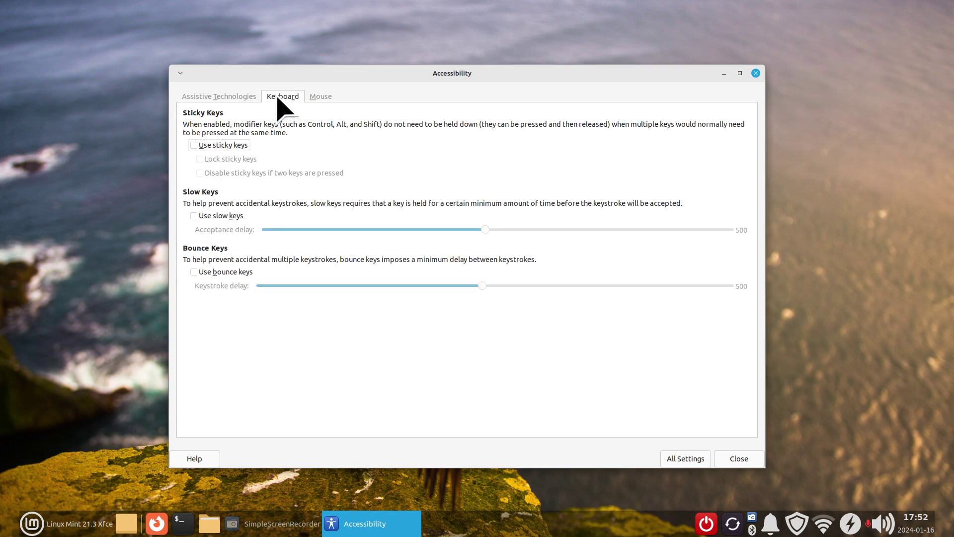
click(207, 99)
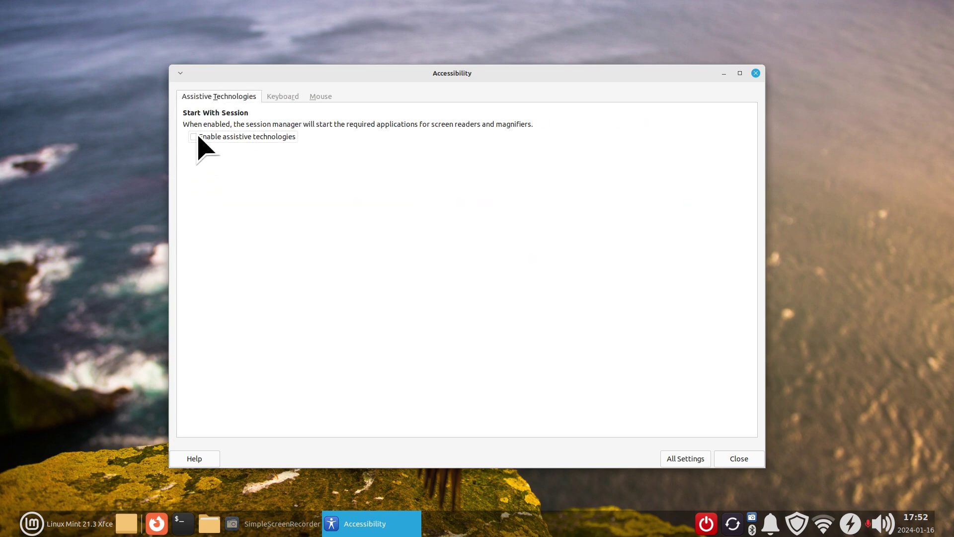
click(698, 458)
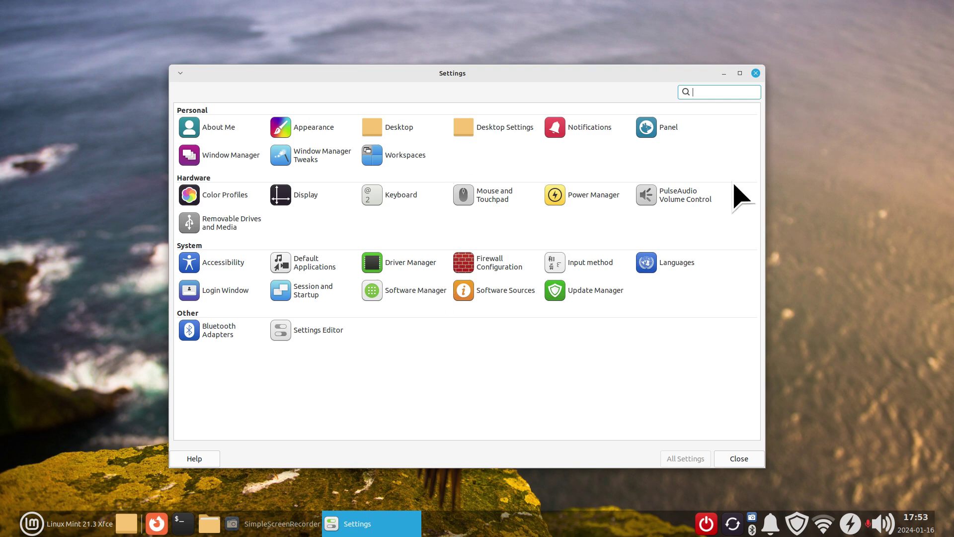
Step: Review the general options and autostart applications in Session and Startup, and return to all settings
click(318, 291)
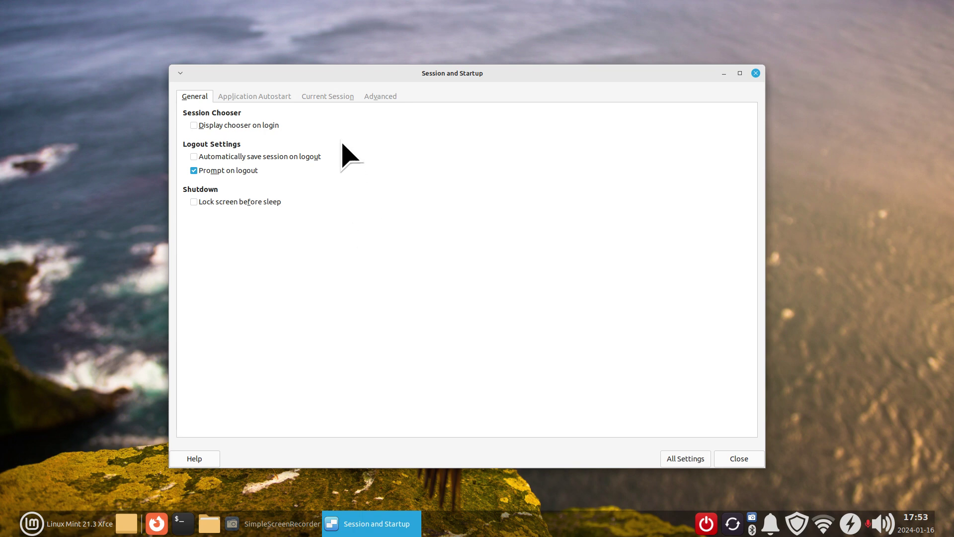
click(252, 98)
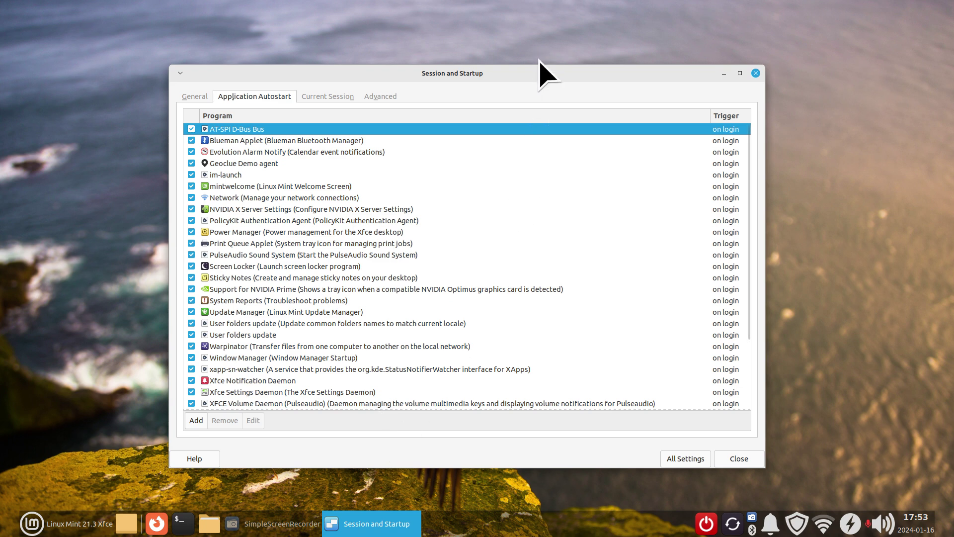
drag(536, 72, 543, 36)
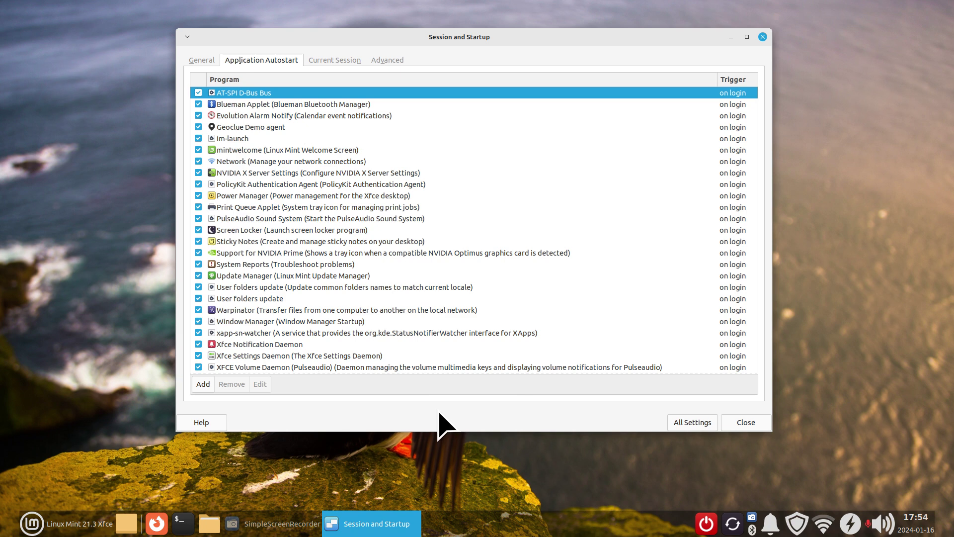
click(692, 422)
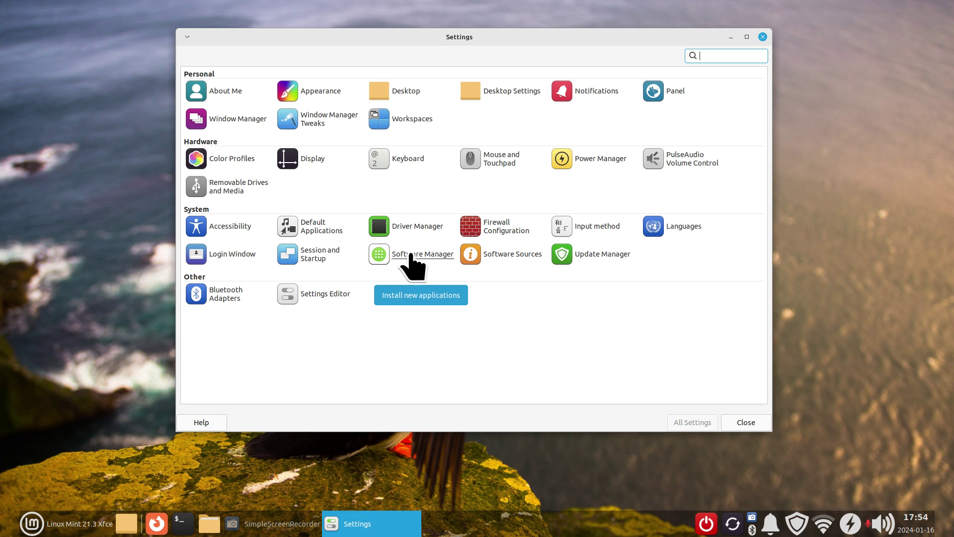
Step: Open the Software Manager, check its version information, and move its window slightly higher on the desktop
click(411, 261)
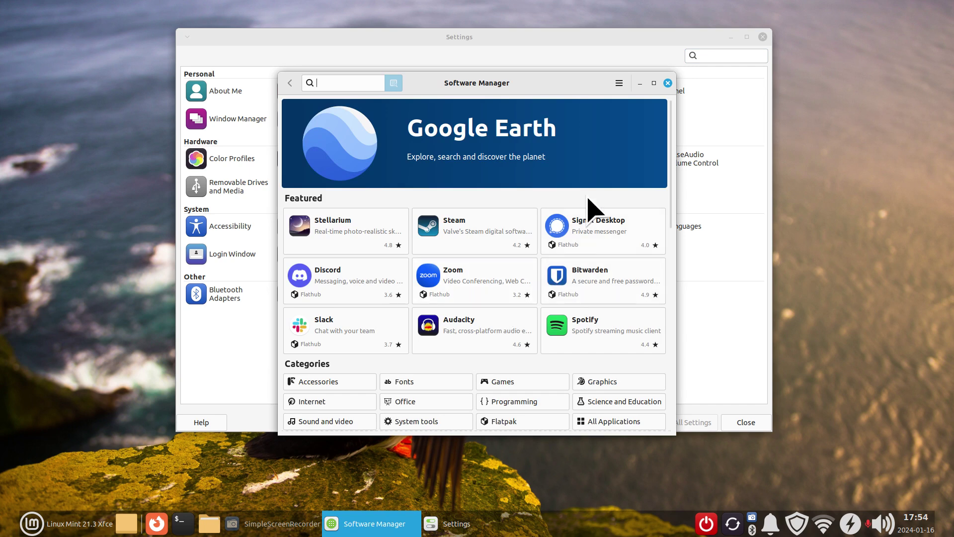
click(619, 83)
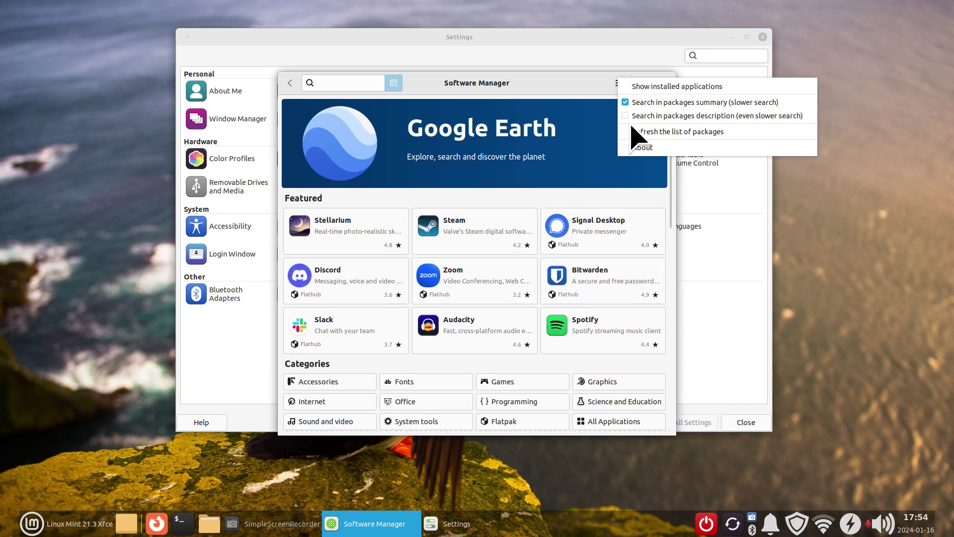
click(651, 148)
drag(446, 293, 532, 292)
click(566, 347)
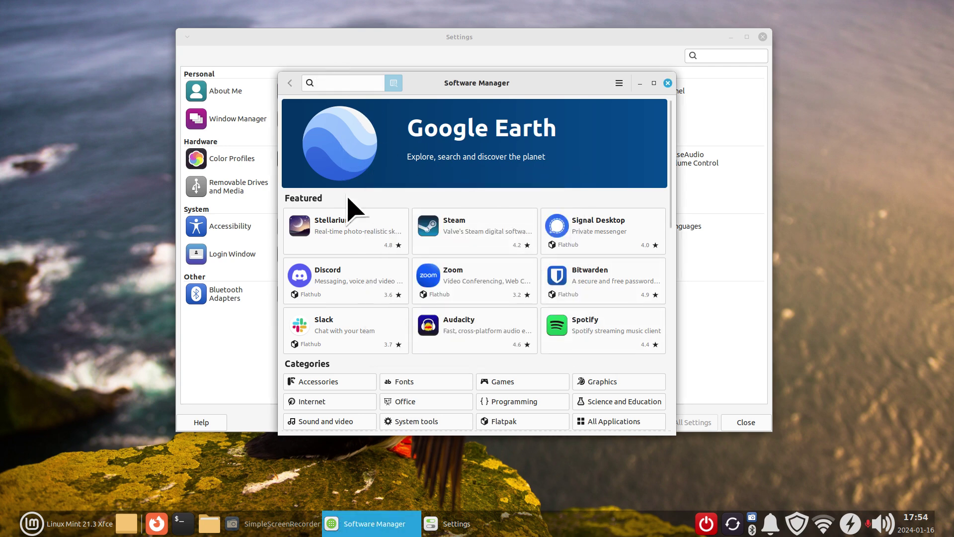
drag(429, 86, 429, 63)
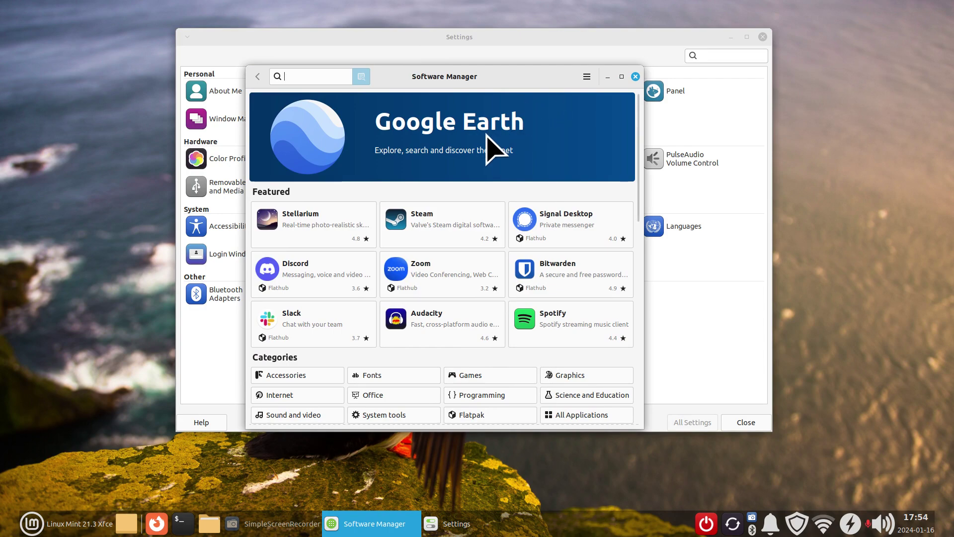
Step: Search the Software Manager for "gimp", open the Gimp page, and view its screenshot enlarged before closing it
text(gimp)
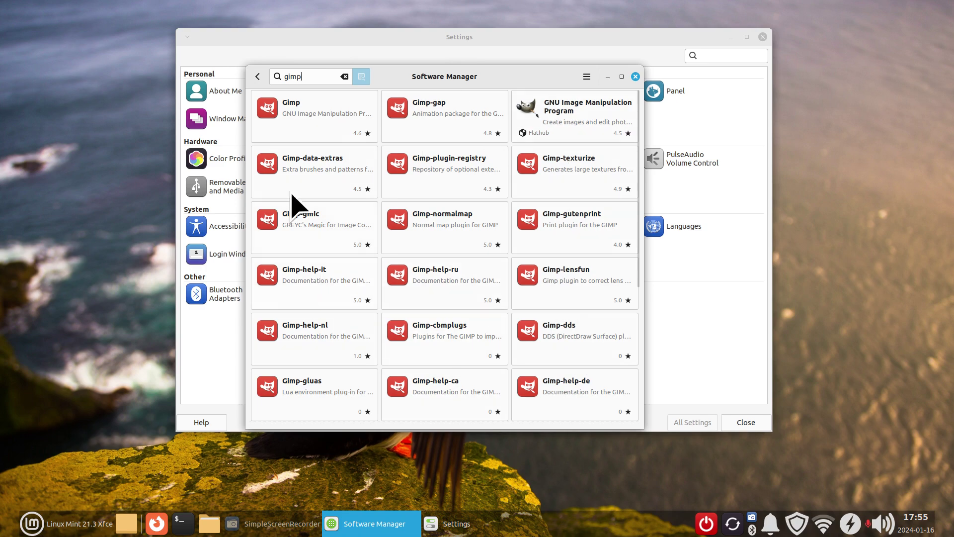
click(314, 117)
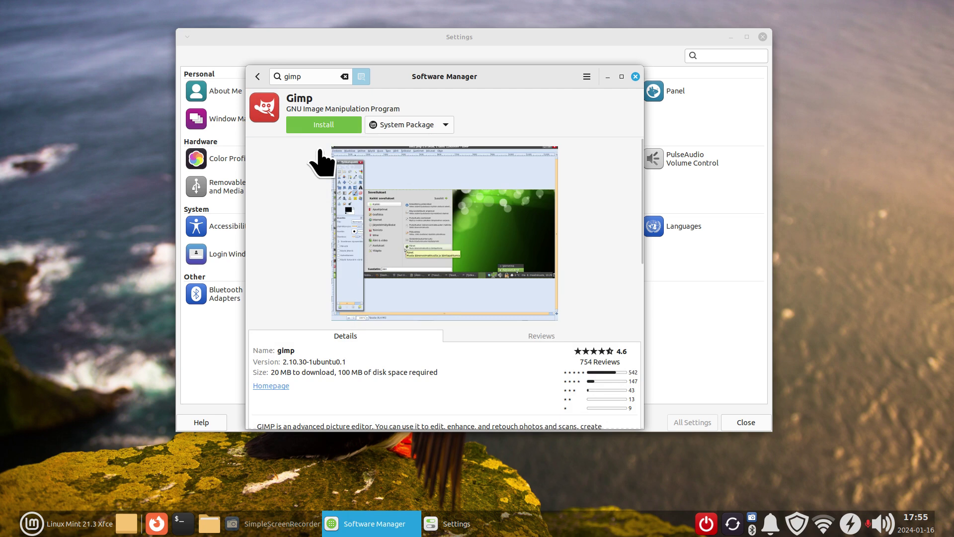
click(404, 207)
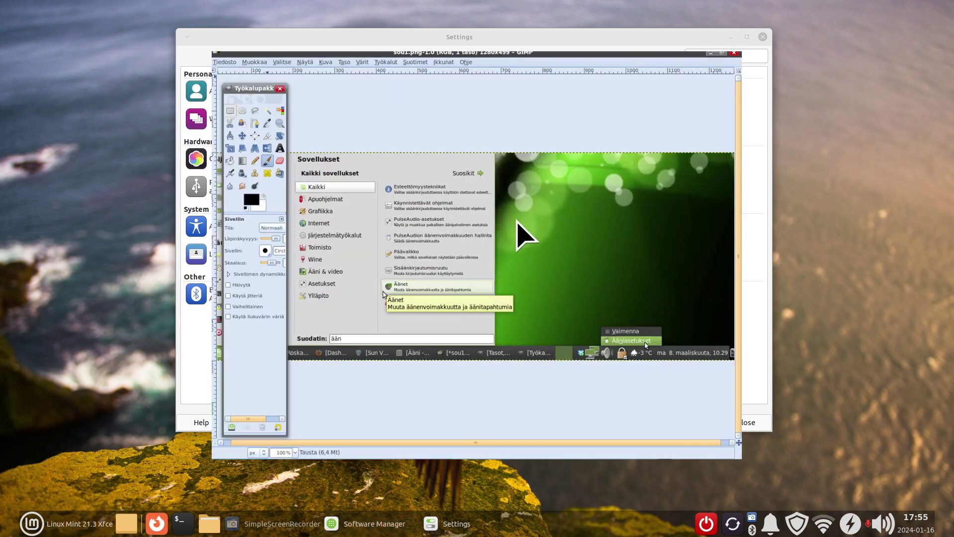
click(478, 181)
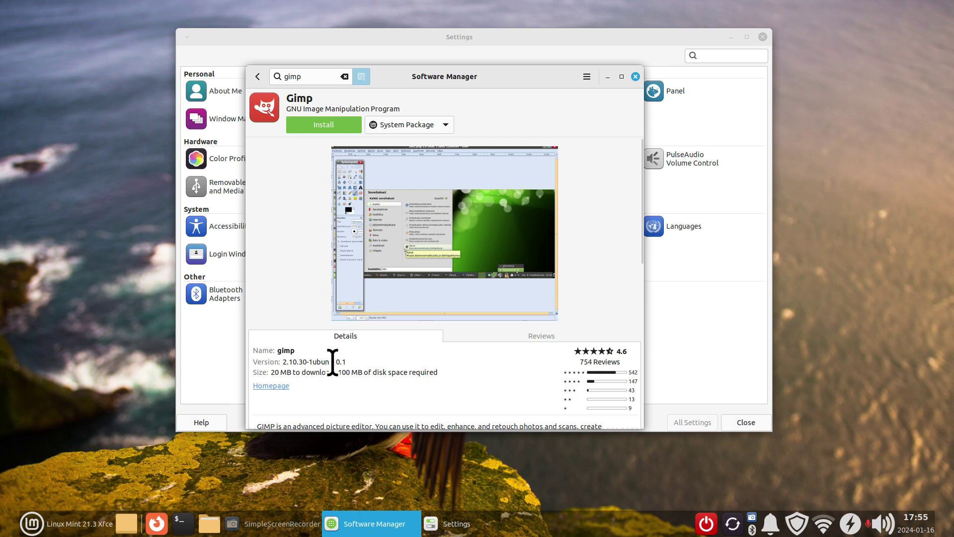
Step: Switch Gimp's package source to Flatpak (Flathub) to compare its details, and switch back to System Package
click(401, 127)
click(400, 142)
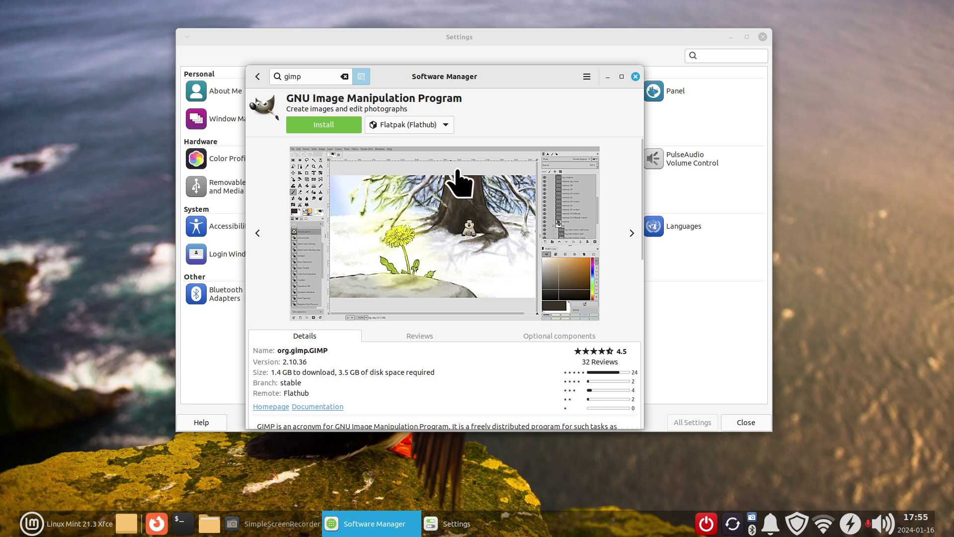
click(423, 124)
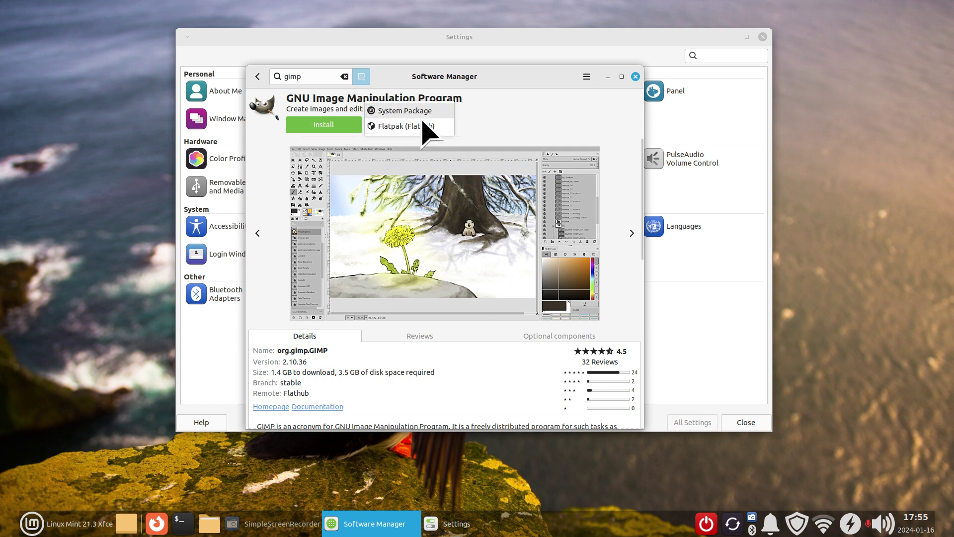
click(422, 110)
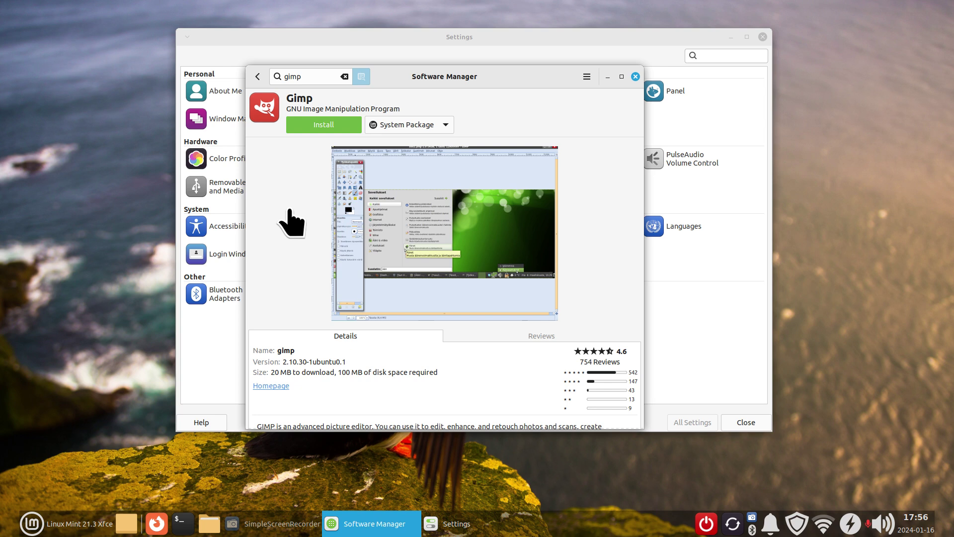
Step: Go back from the Gimp results to the Software Manager home page and open the featured Steam page
click(257, 76)
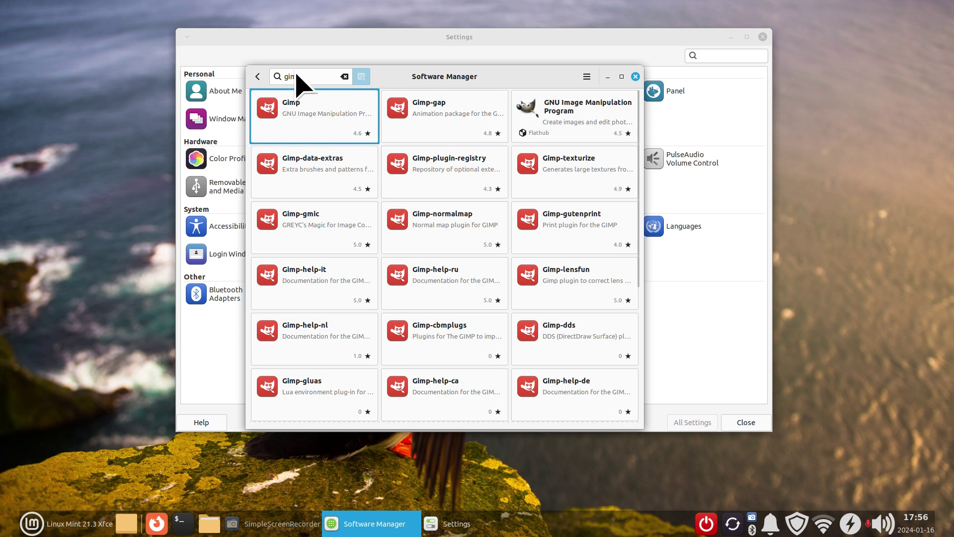
click(257, 76)
click(433, 234)
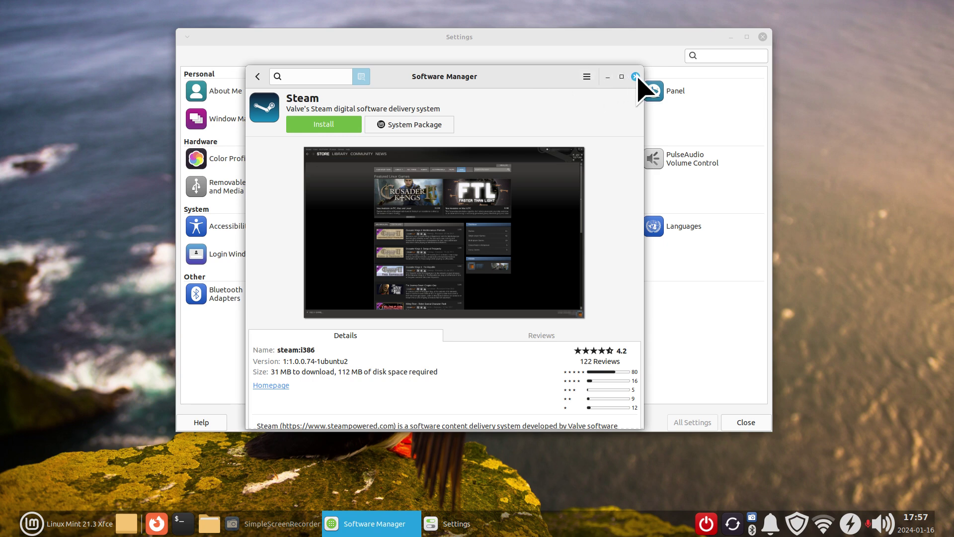
Step: Check the About information from the Steam page, dismiss it, and close the Software Manager
click(586, 76)
click(603, 148)
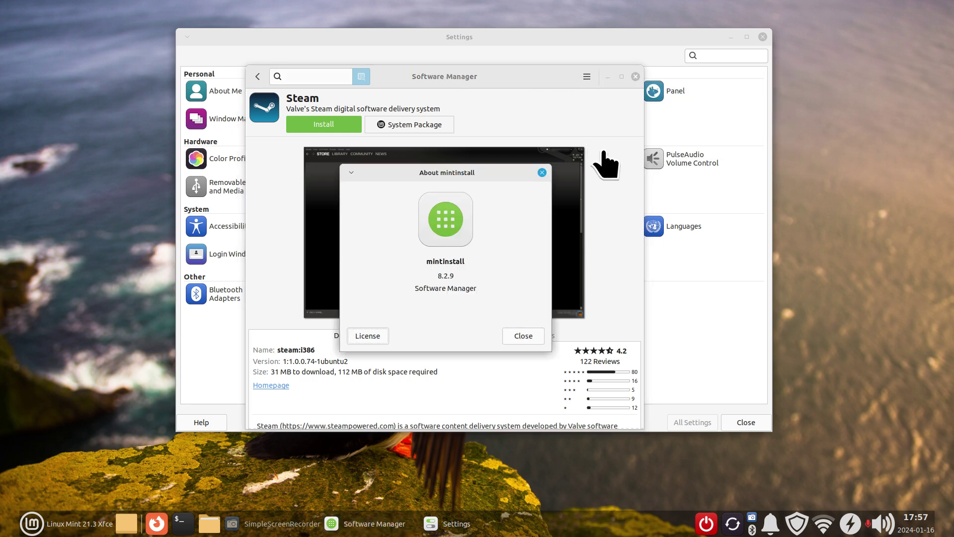
click(542, 173)
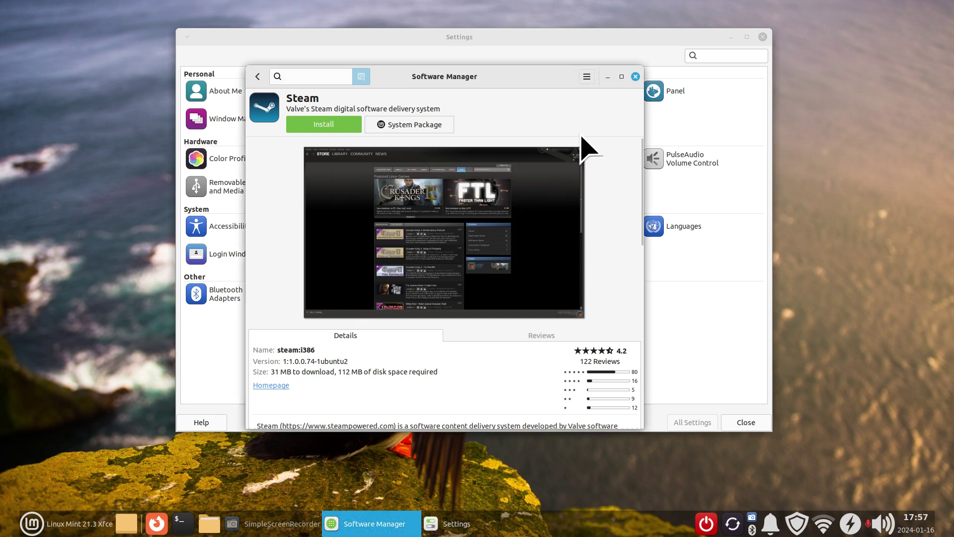
click(636, 76)
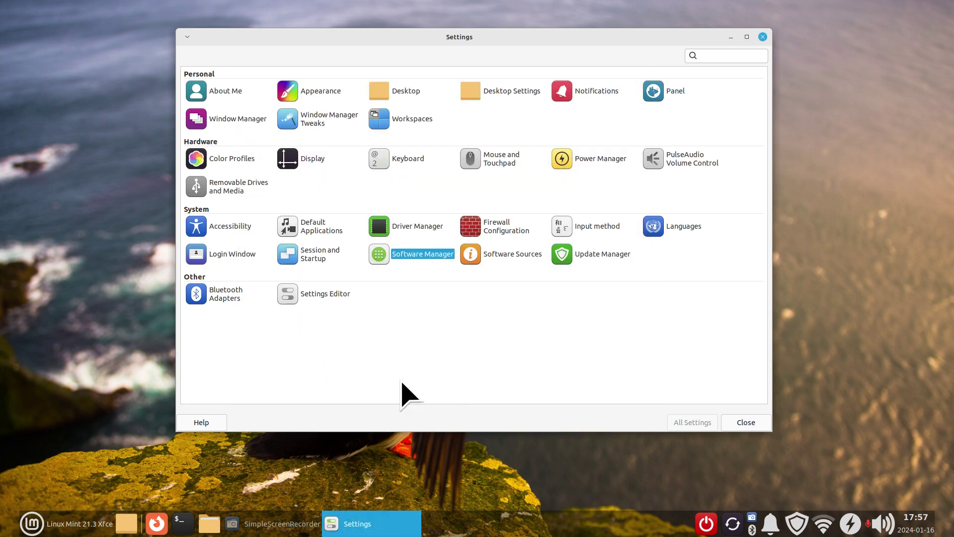
Step: Search the installed applications for "syn", launch the Synaptic Package Manager, and authenticate with the account password
click(55, 523)
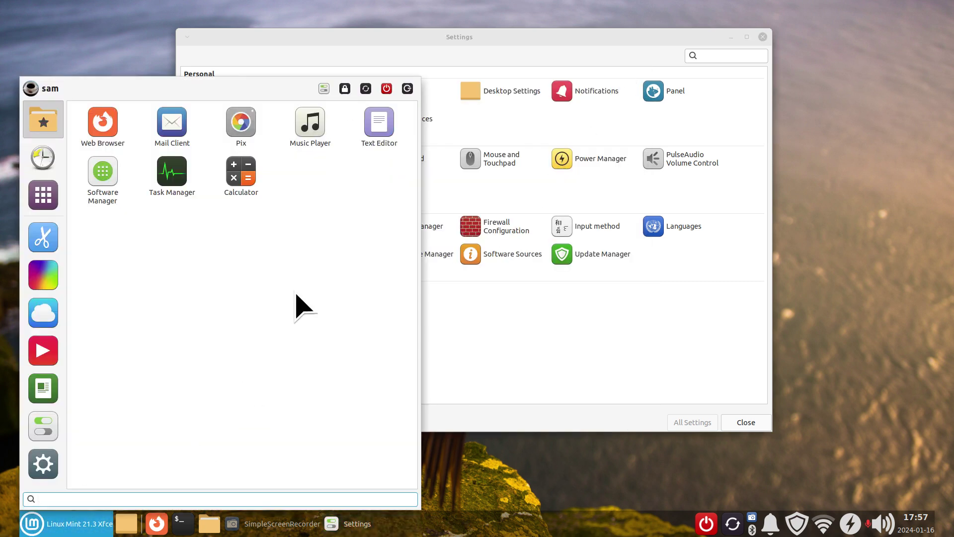
text(sy)
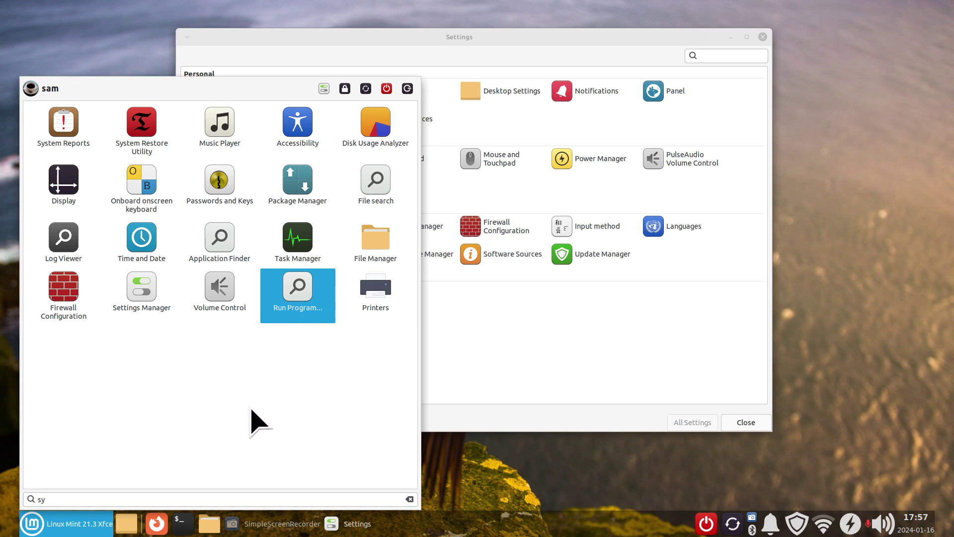
key(BackSpace)
key(BackSpace)
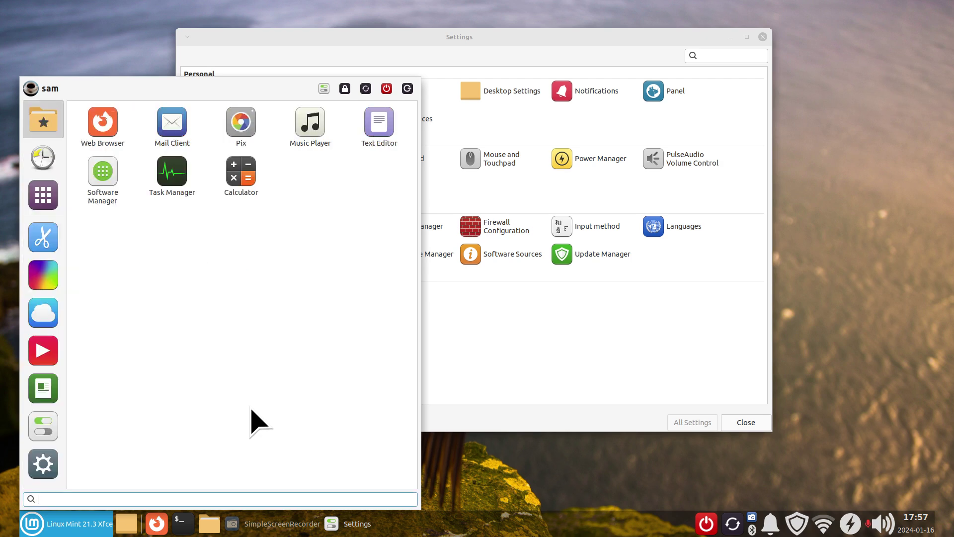
text(sys)
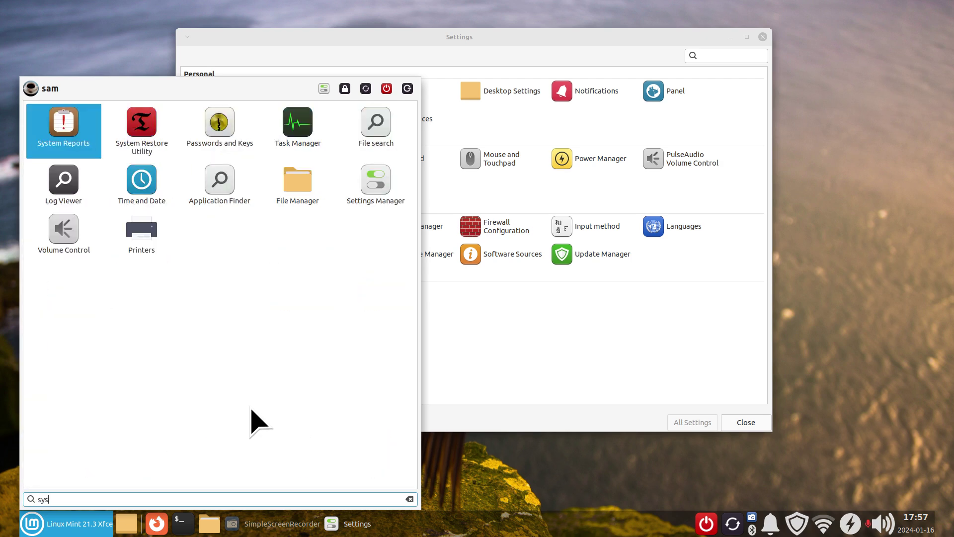
key(BackSpace)
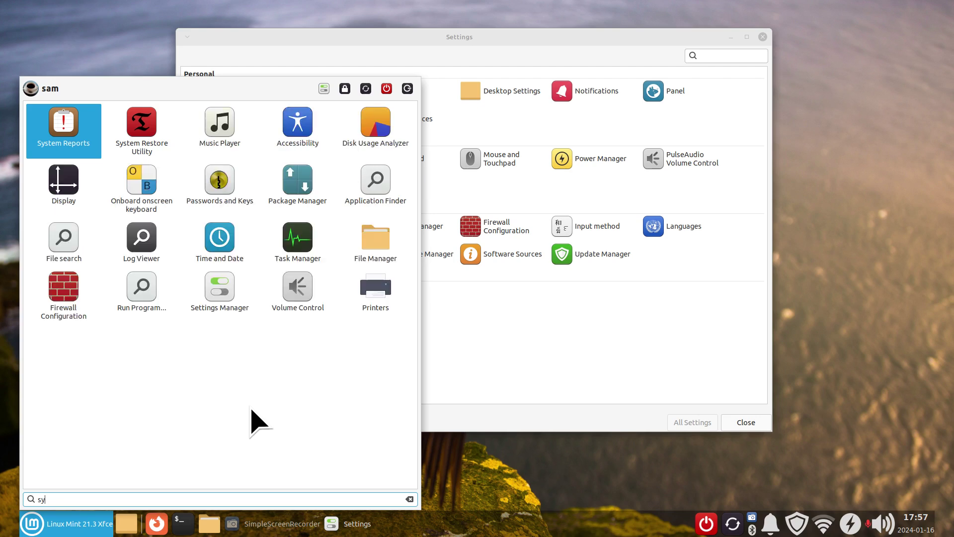
text(n)
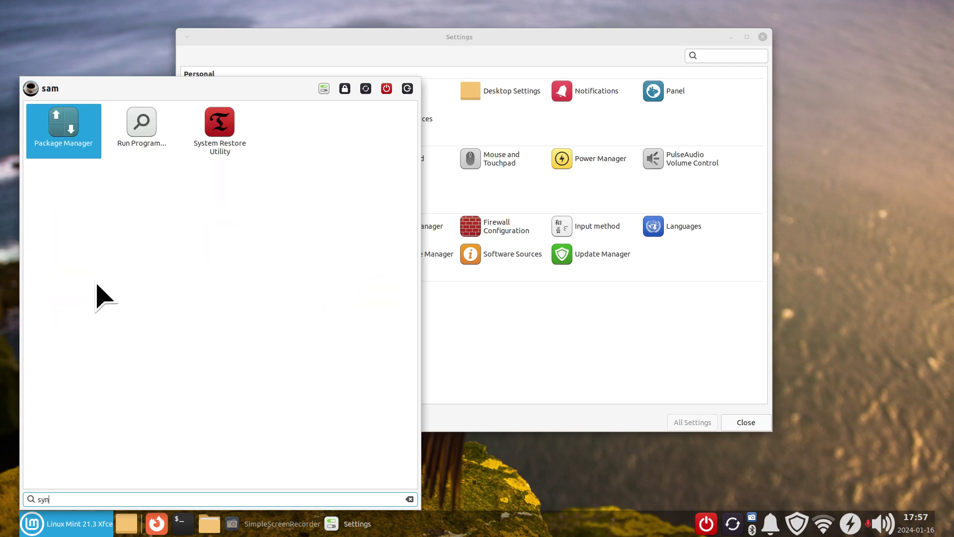
click(55, 132)
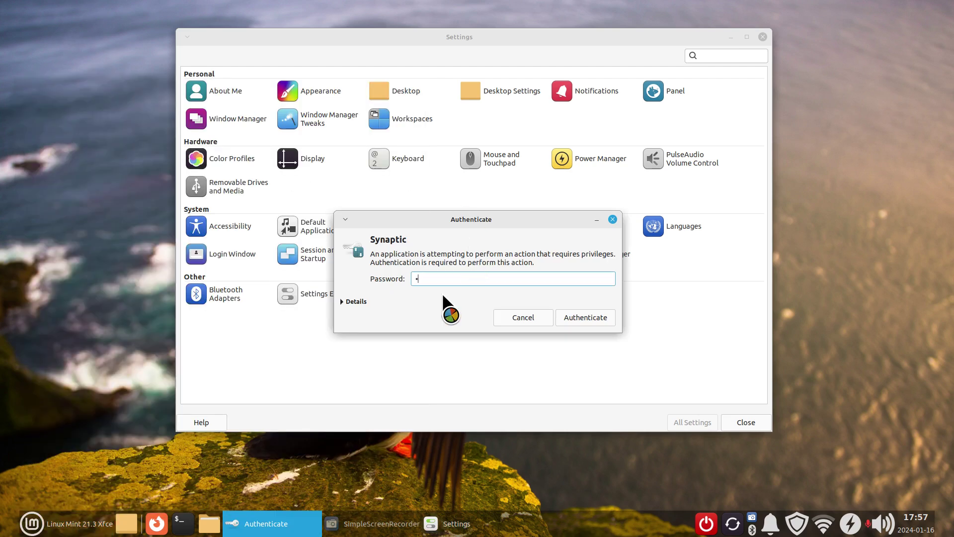
key(Return)
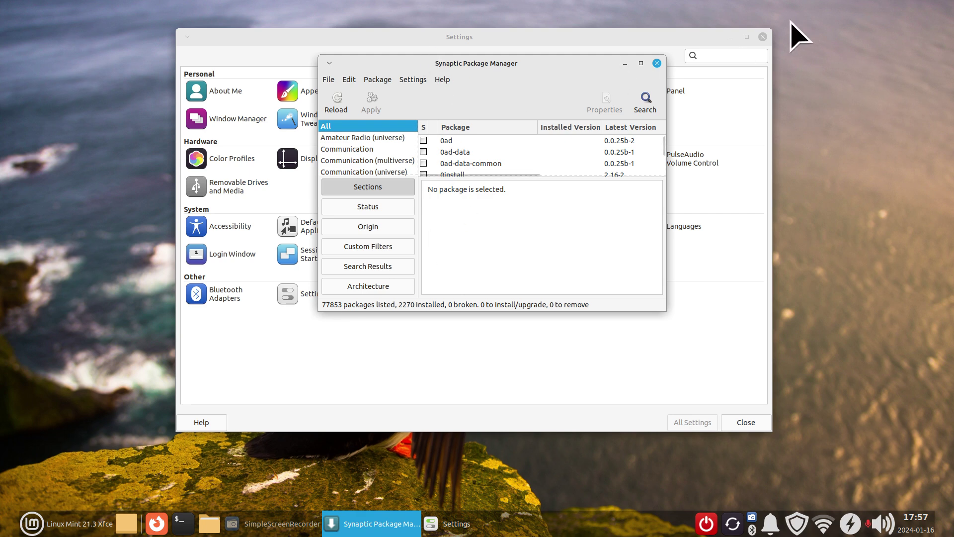
Step: Minimise Settings, mark the 0ad package for installation to see the additional packages it requires, and cancel
click(732, 37)
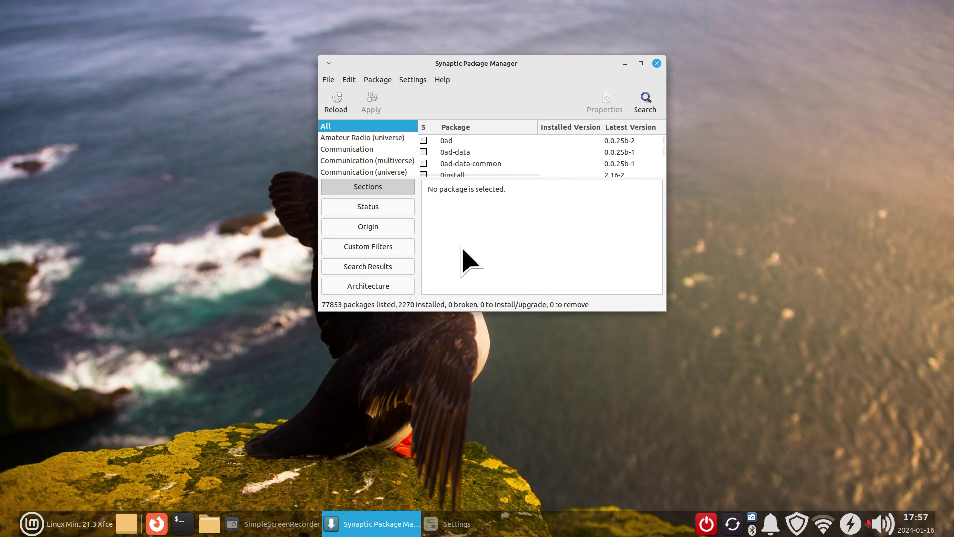
click(424, 143)
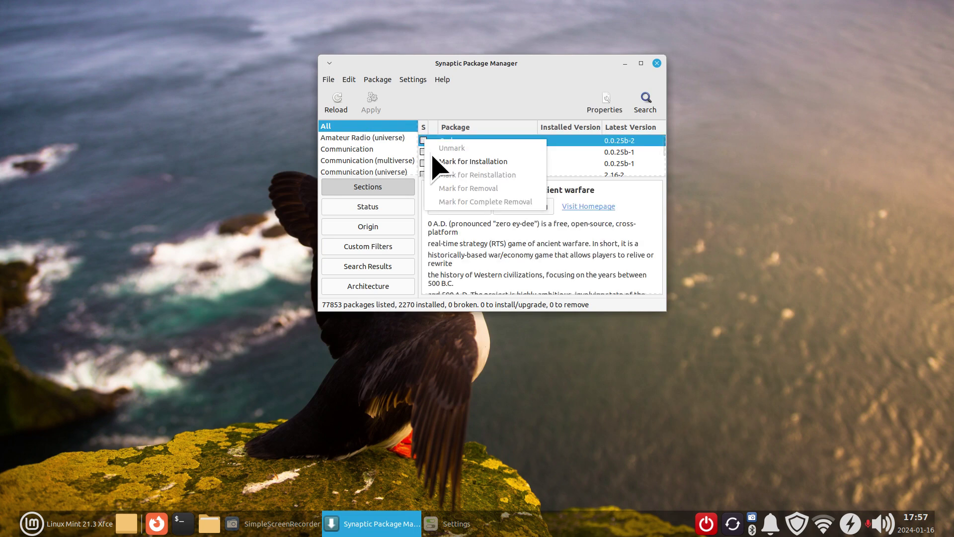
click(460, 163)
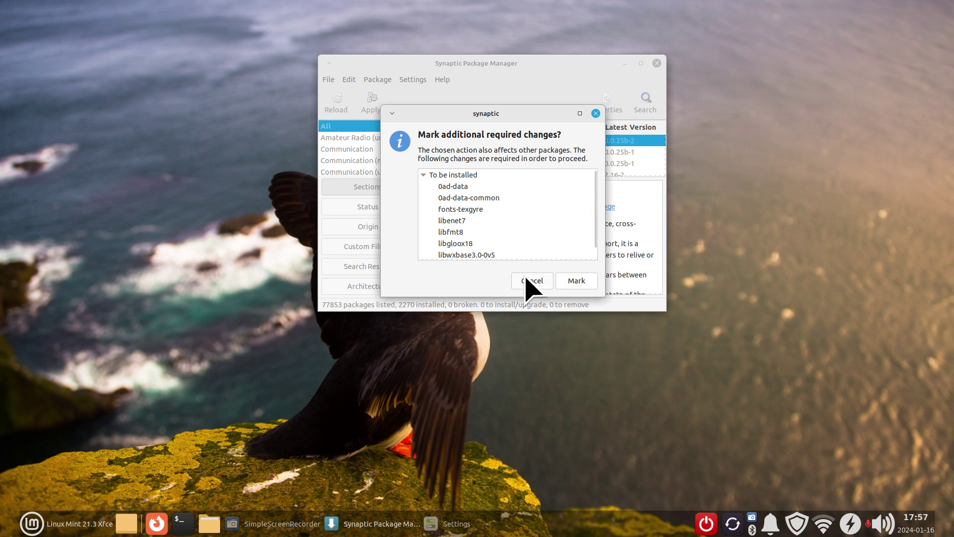
click(532, 288)
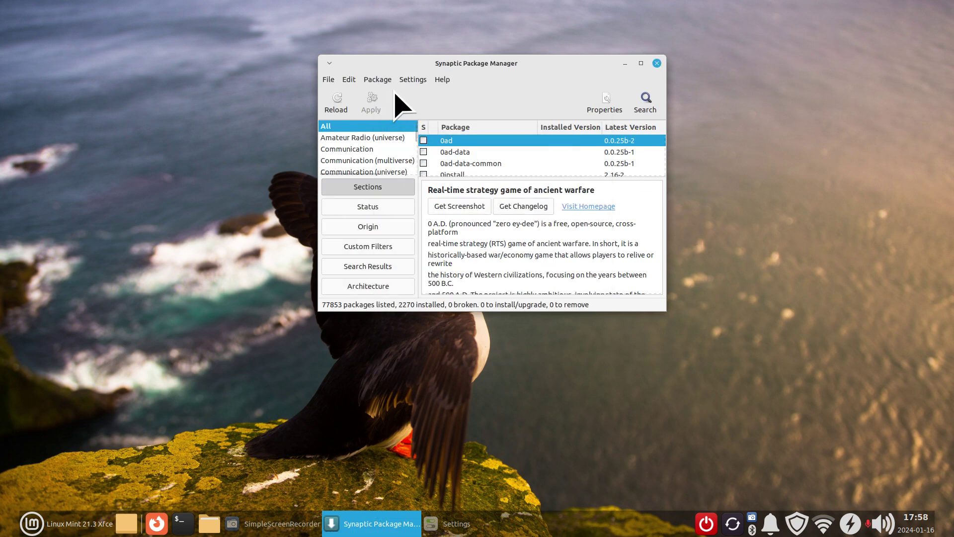
Step: Review the Official Repositories in Software Sources from Synaptic, and close both windows
click(410, 80)
click(422, 109)
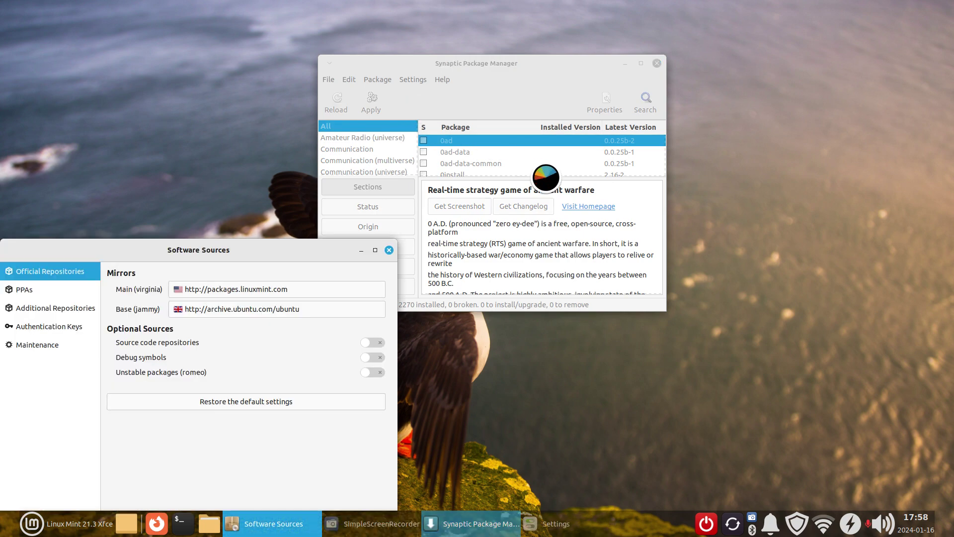
drag(271, 249, 472, 116)
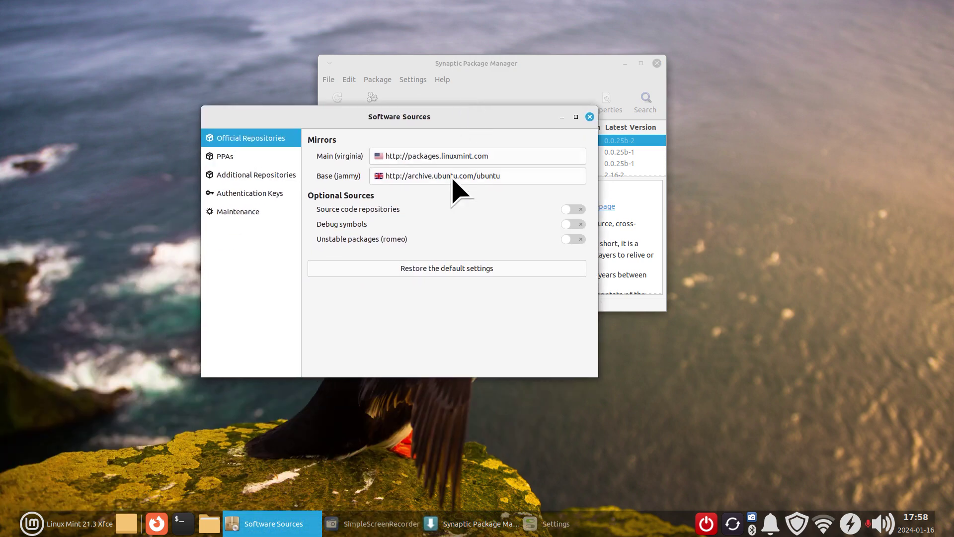
click(590, 117)
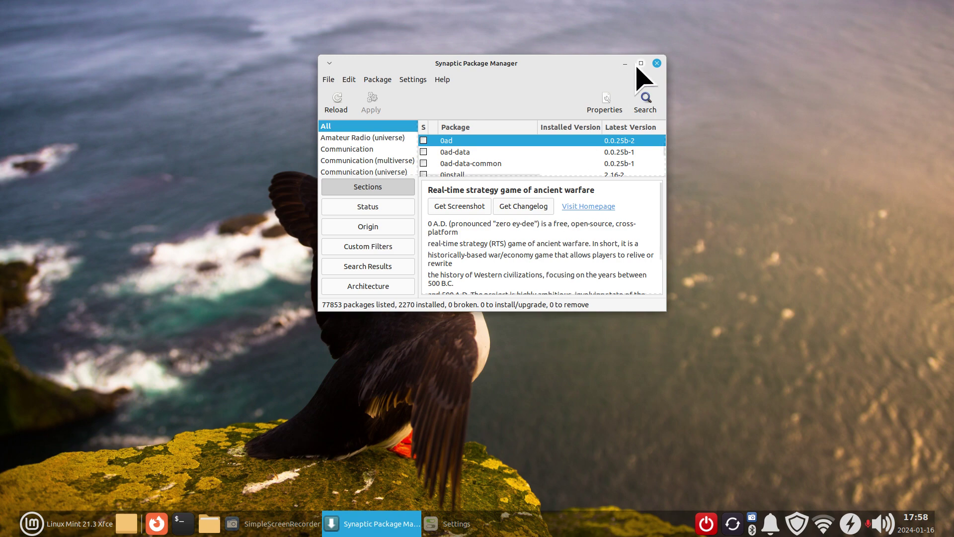
click(657, 64)
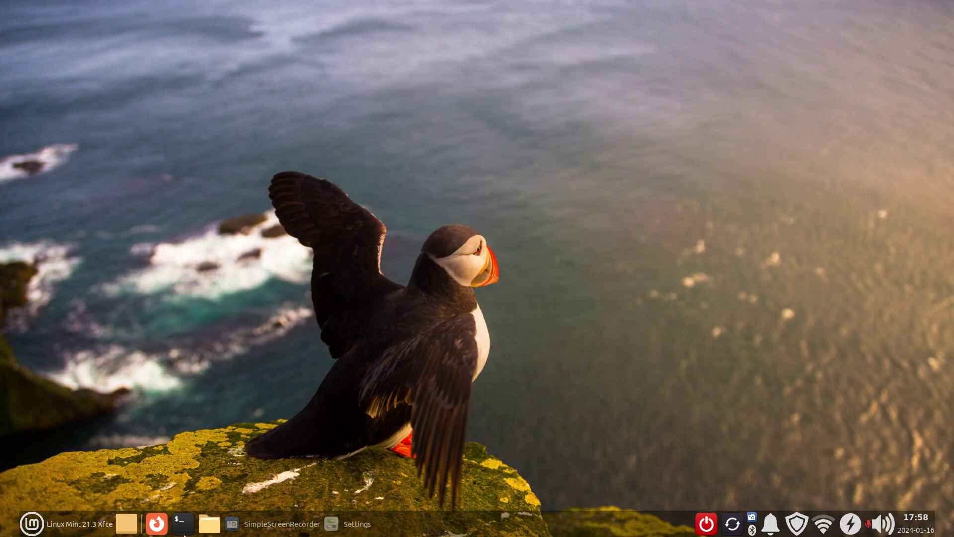
Step: Restore Settings and view the Update Manager, opening it once from there and again from the system tray
click(398, 522)
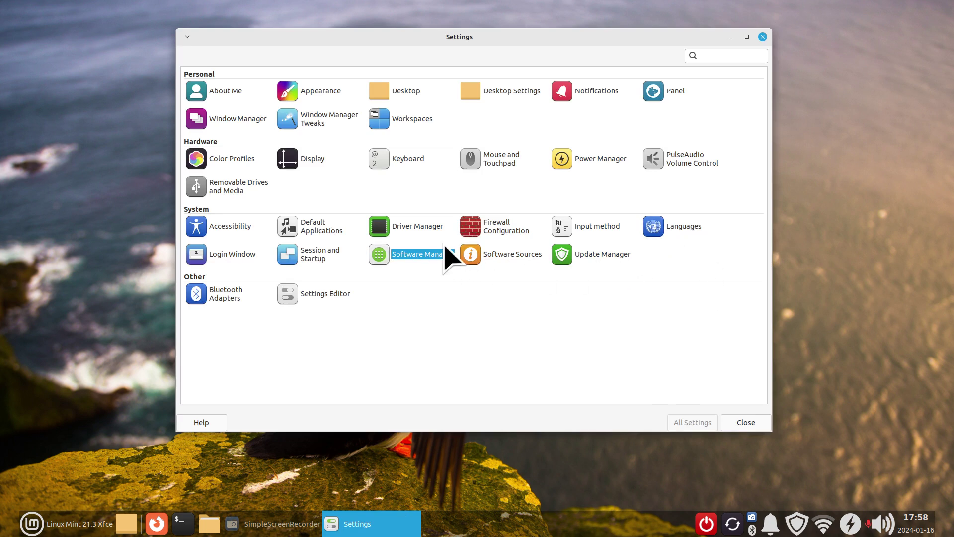
drag(547, 39, 508, 12)
click(559, 226)
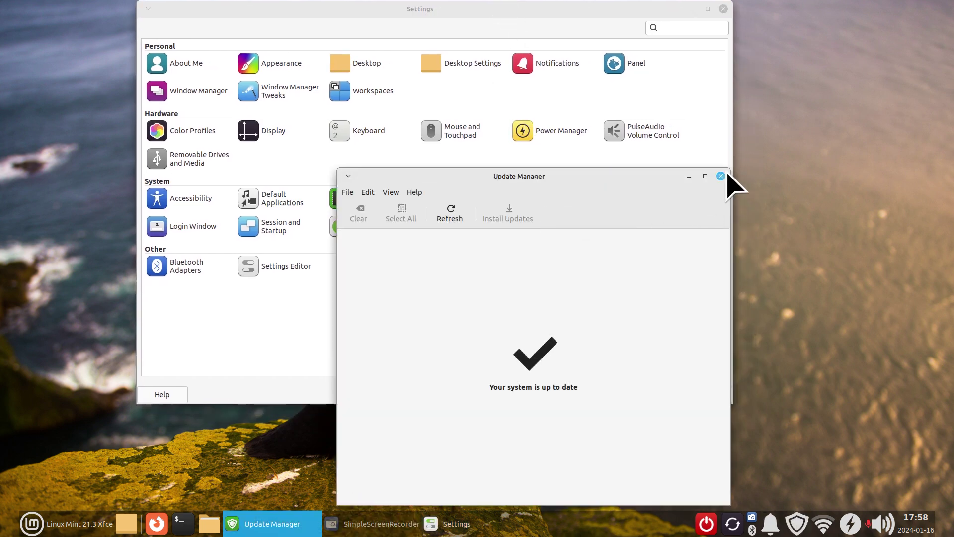
click(722, 176)
click(800, 527)
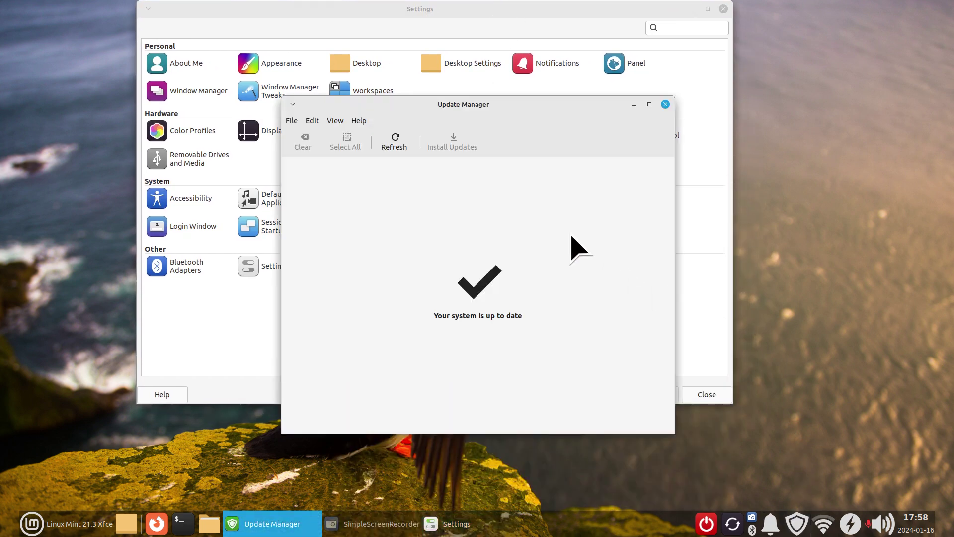
drag(462, 117, 271, 146)
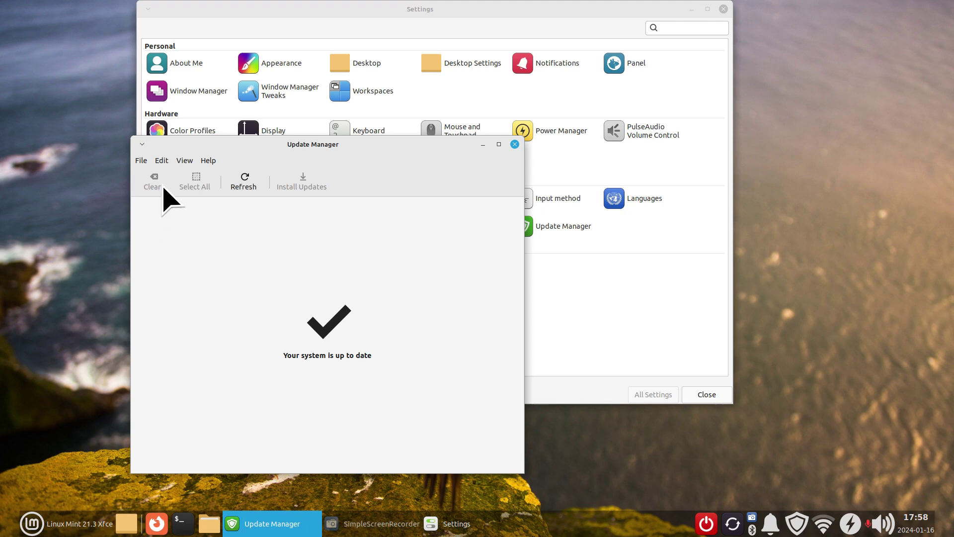
Step: Open System Snapshots from the Update Manager and cancel the Timeshift authentication request
click(162, 161)
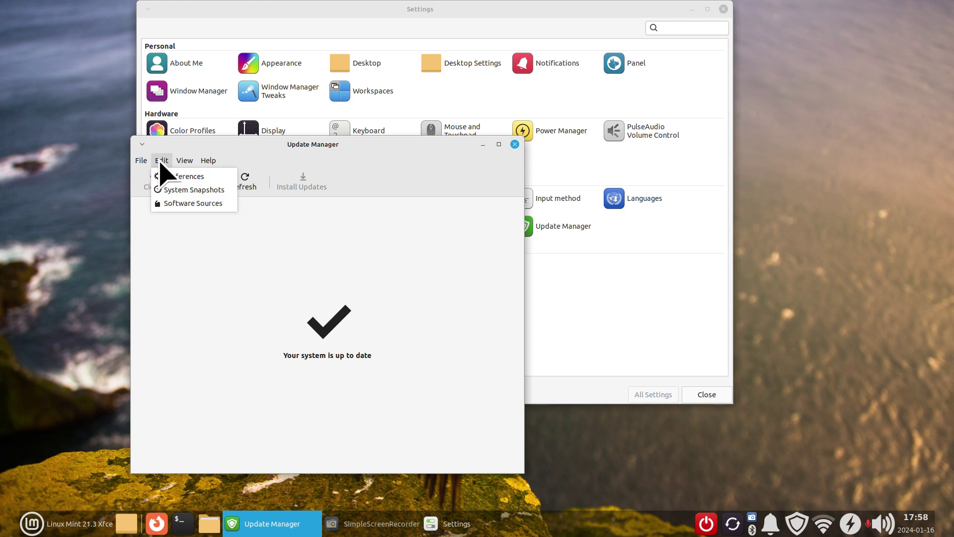
click(192, 190)
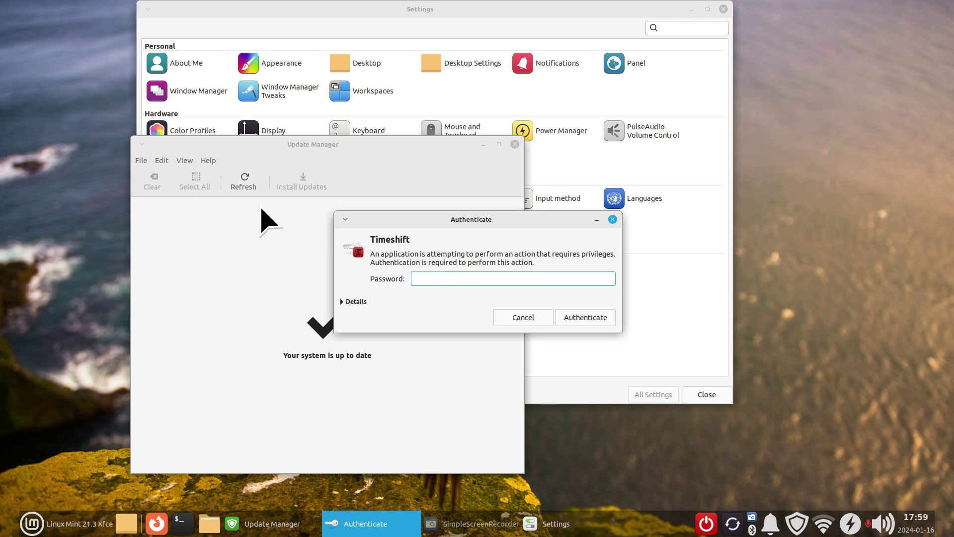
drag(414, 221, 274, 236)
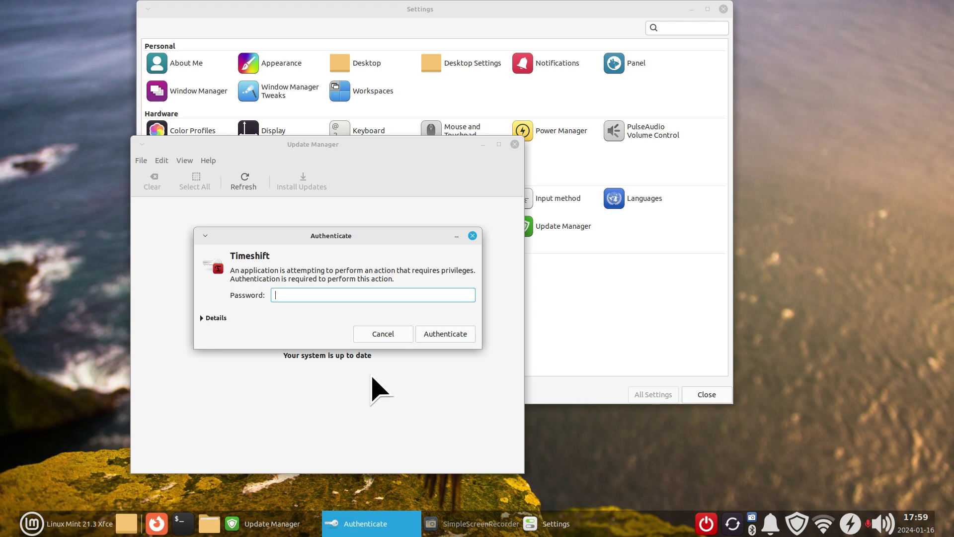
click(385, 335)
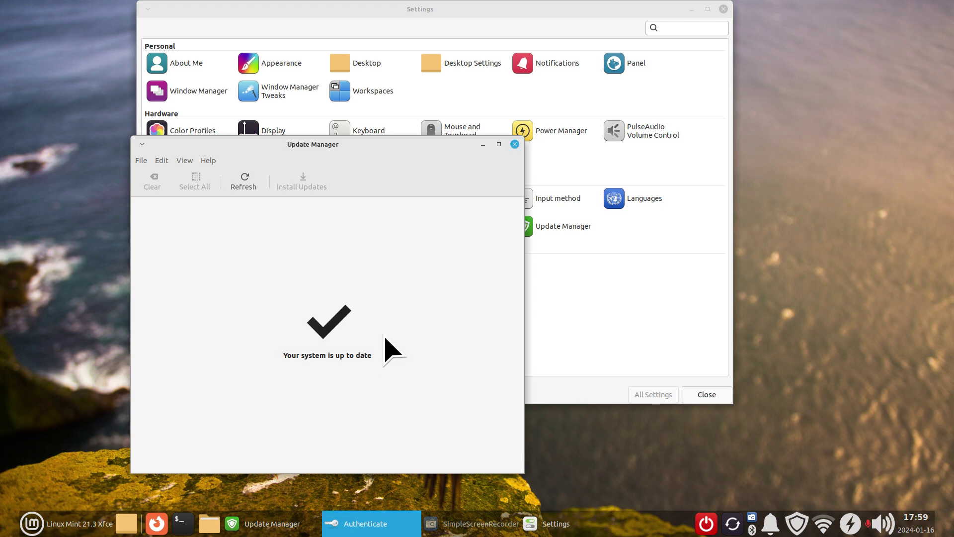
Step: Open the Linux Kernels window from the Update Manager, read the warning, and continue to the kernel list
click(189, 161)
click(203, 216)
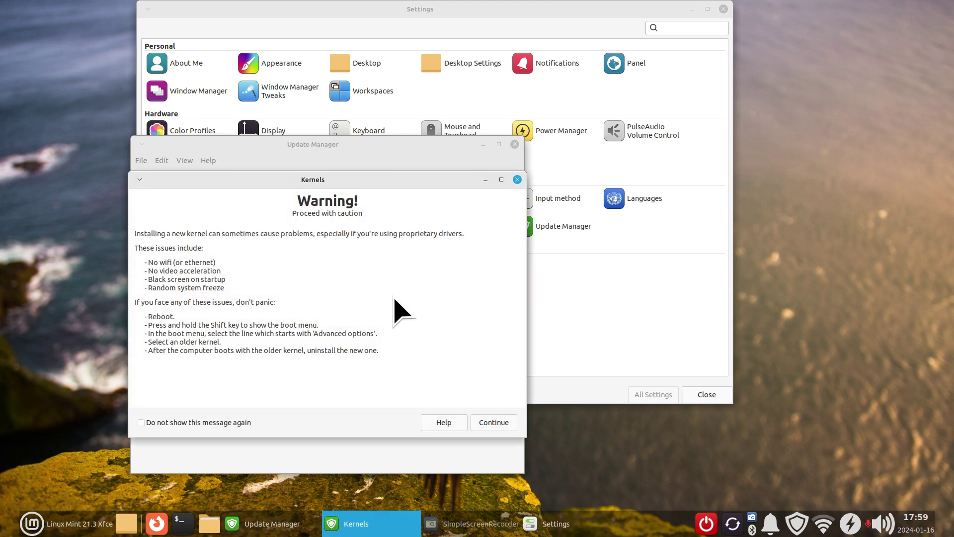
click(517, 180)
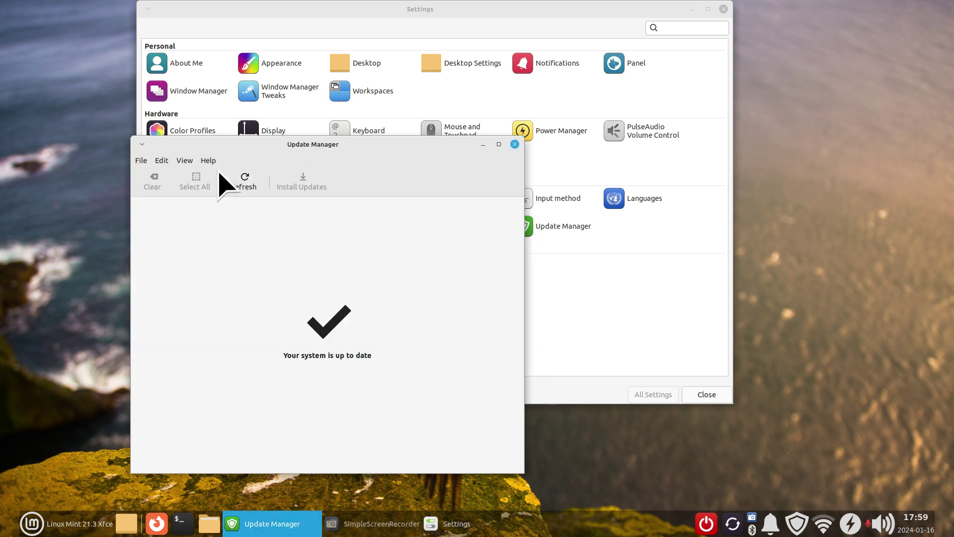
click(186, 160)
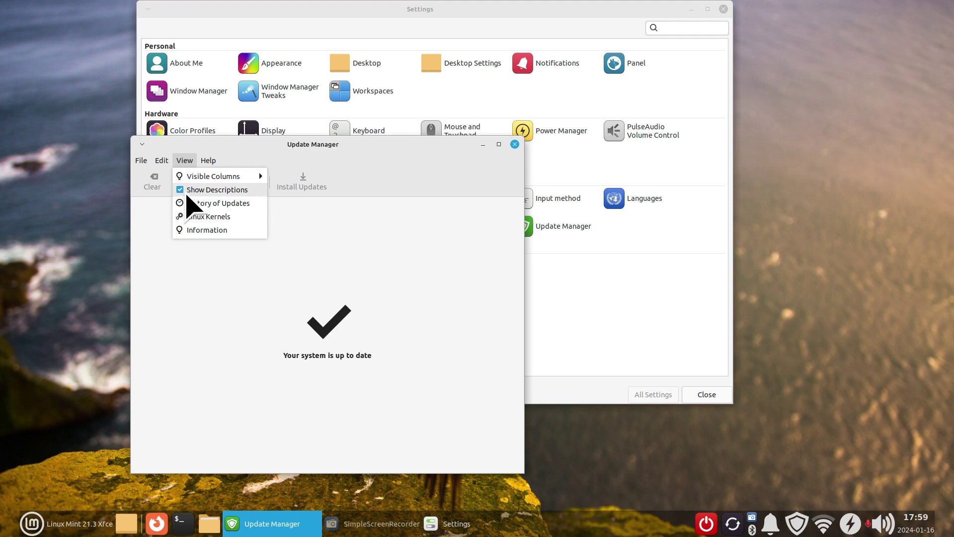
click(191, 217)
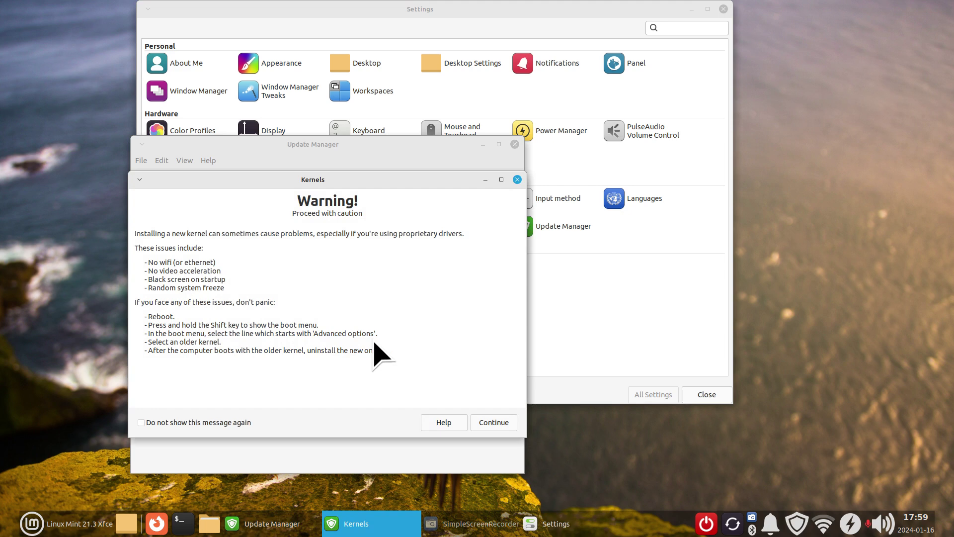
click(494, 422)
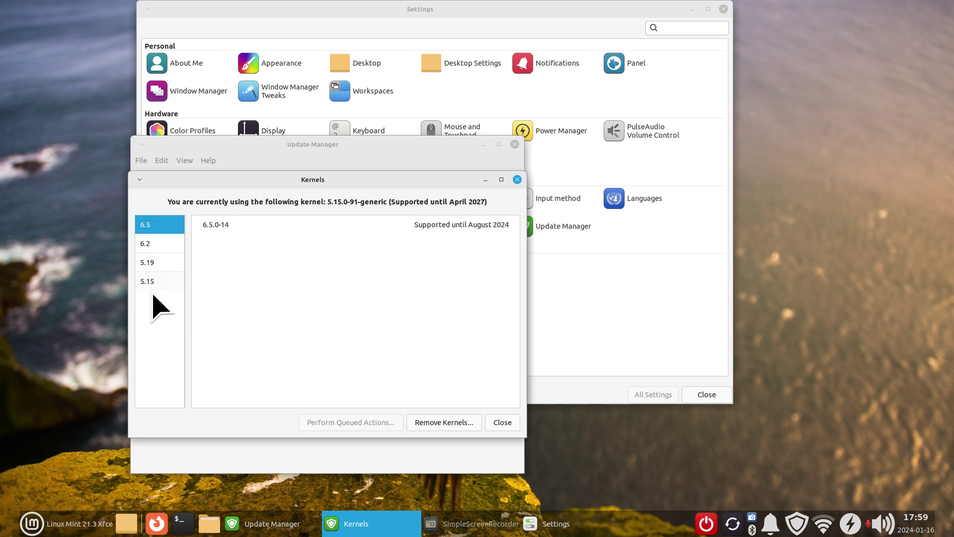
Step: Review the 5.19, 5.15, 6.2 and 6.5 kernel series, expanding the details of kernels 5.15.0-91 and 6.2.0-39
click(149, 264)
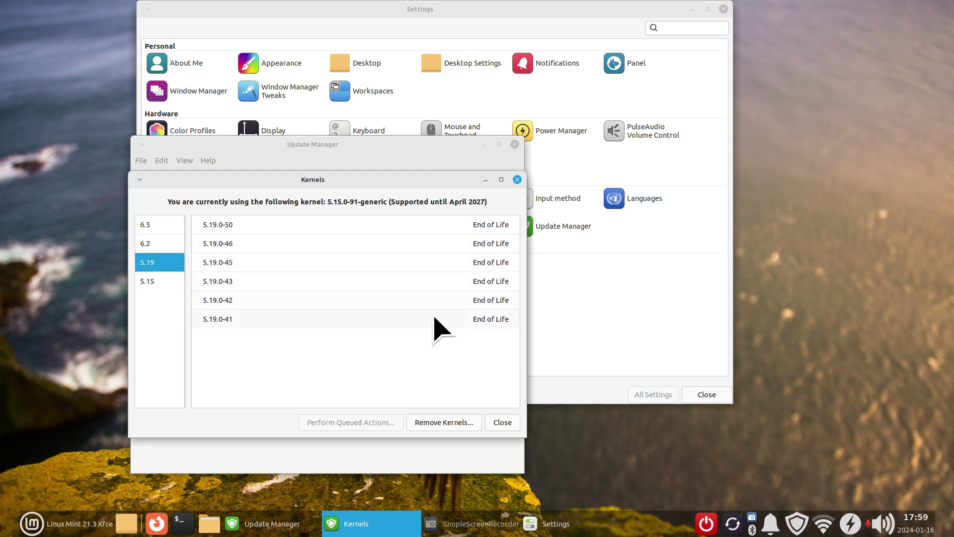
click(150, 283)
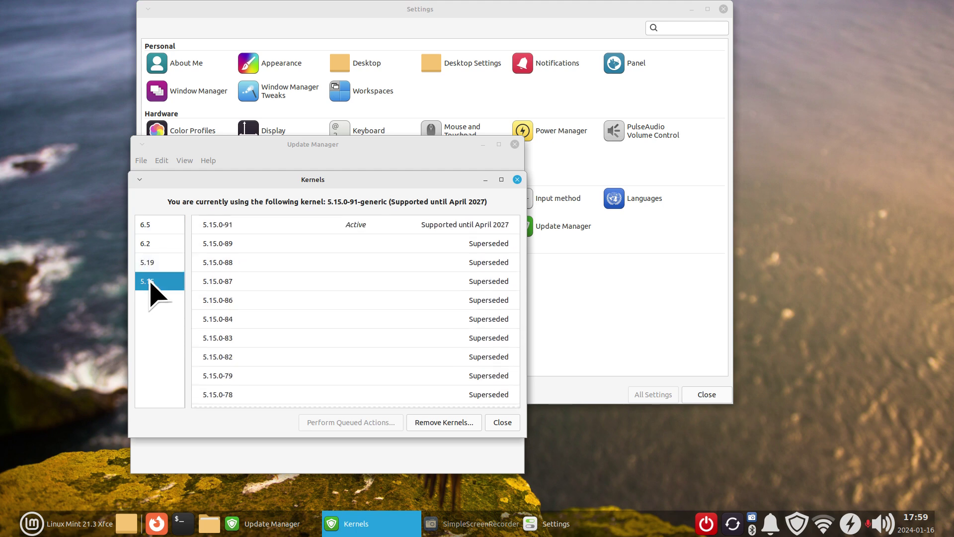
click(356, 226)
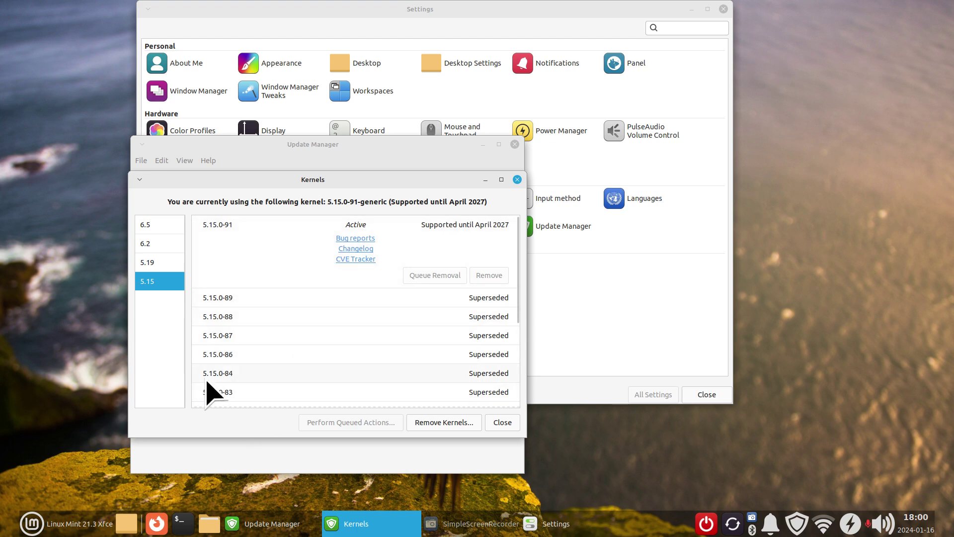
click(158, 244)
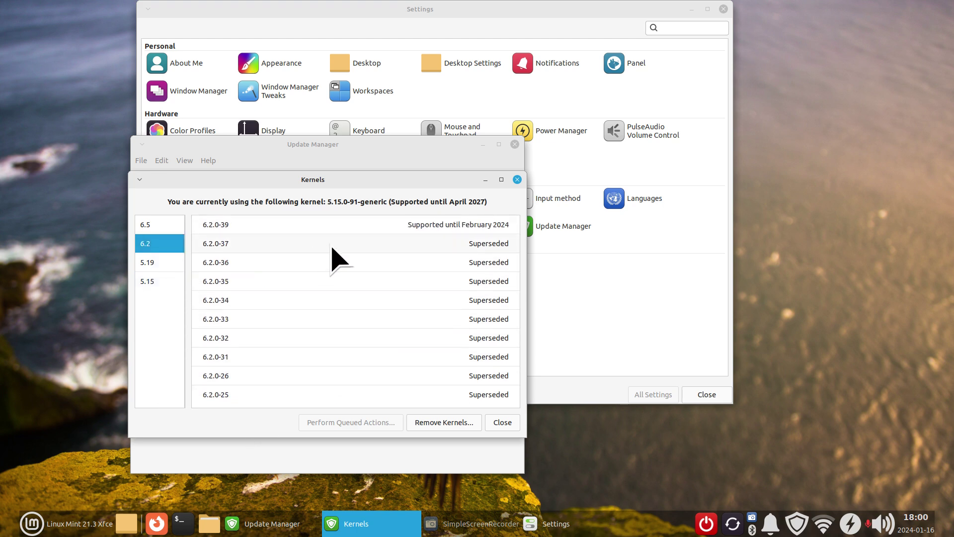
click(409, 230)
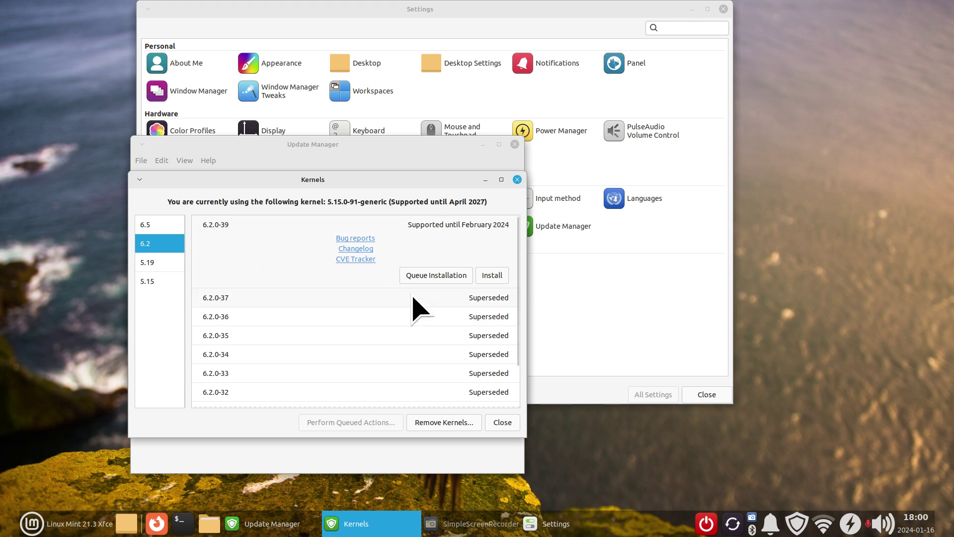
click(153, 227)
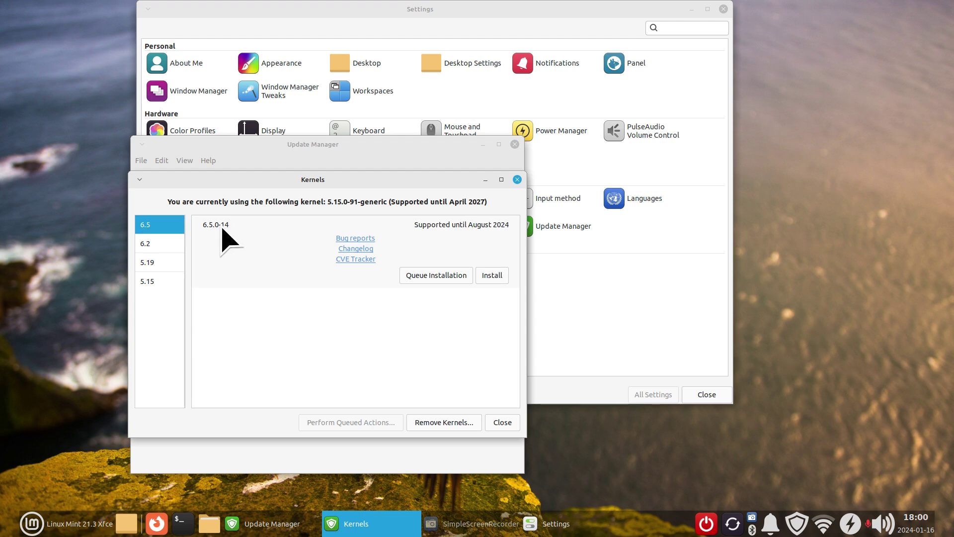
Step: Close the Kernels window, the Update Manager and Settings
click(512, 424)
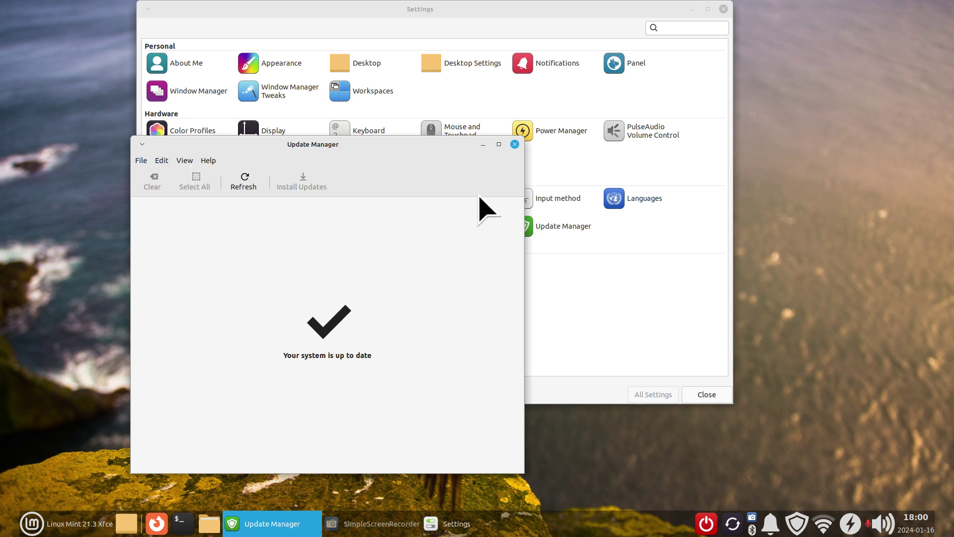
click(515, 144)
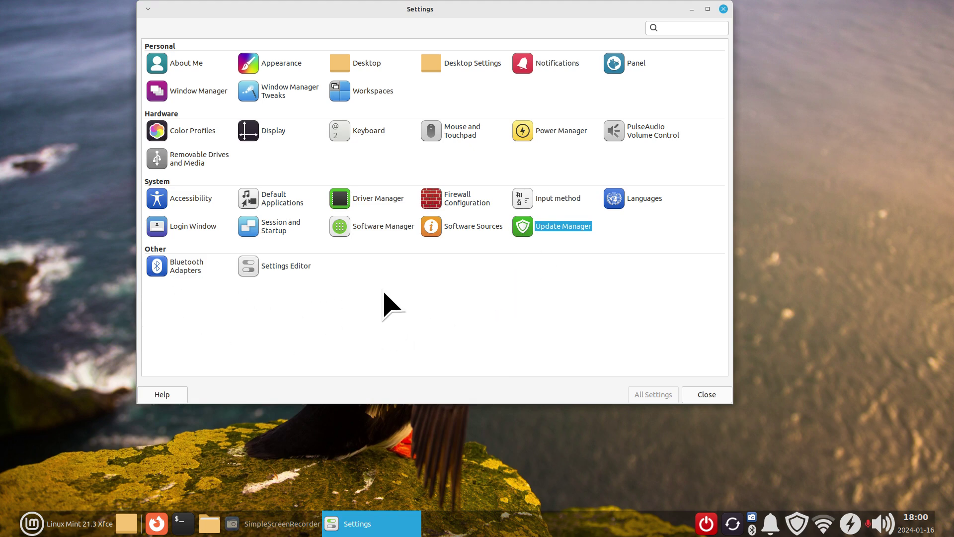
click(724, 8)
Step: Open the Panel Preferences for the desktop panel and select the row size value of Panel 1
right_click(405, 526)
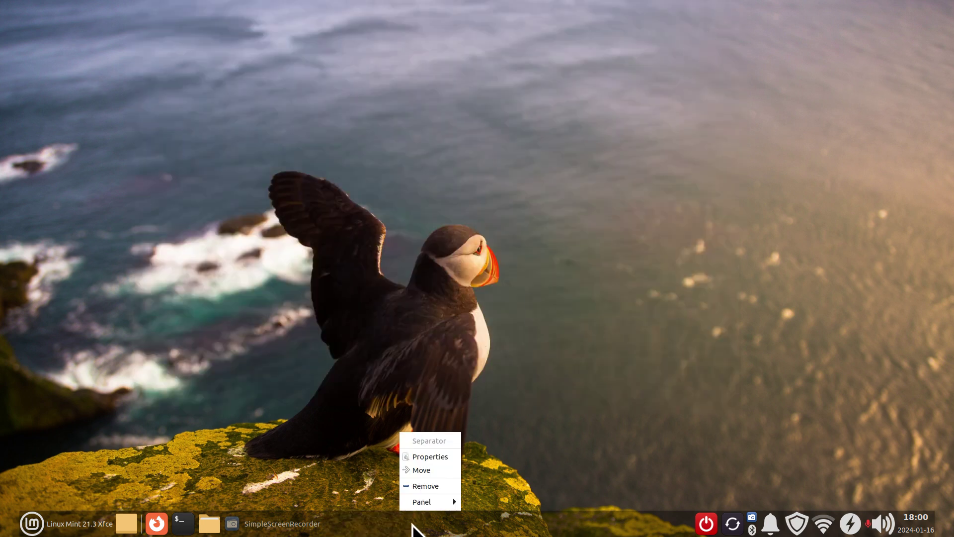
mouse_move(432, 505)
click(519, 455)
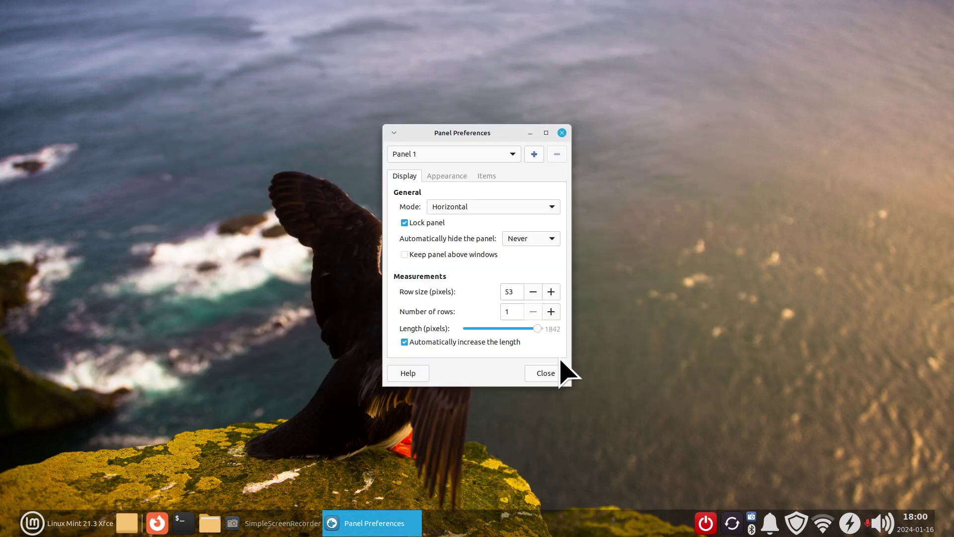
double_click(510, 292)
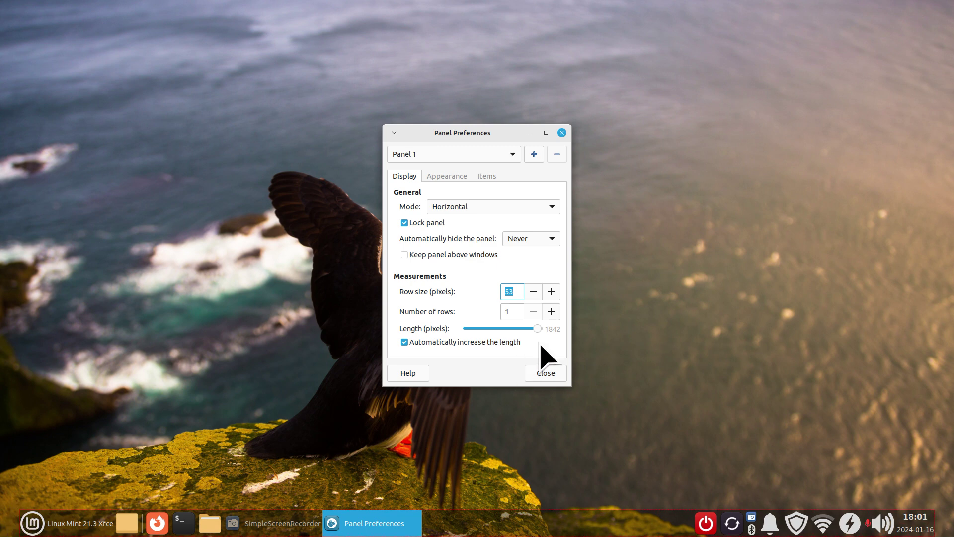
Step: Reduce the panel's length to 1 pixel and toggle automatic length increase off and back on
drag(538, 329, 523, 329)
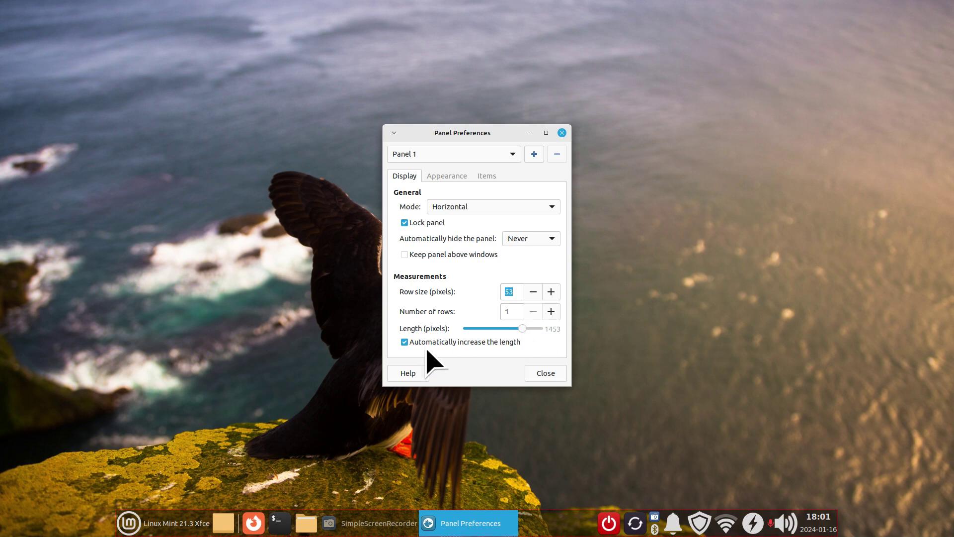
drag(523, 328, 466, 329)
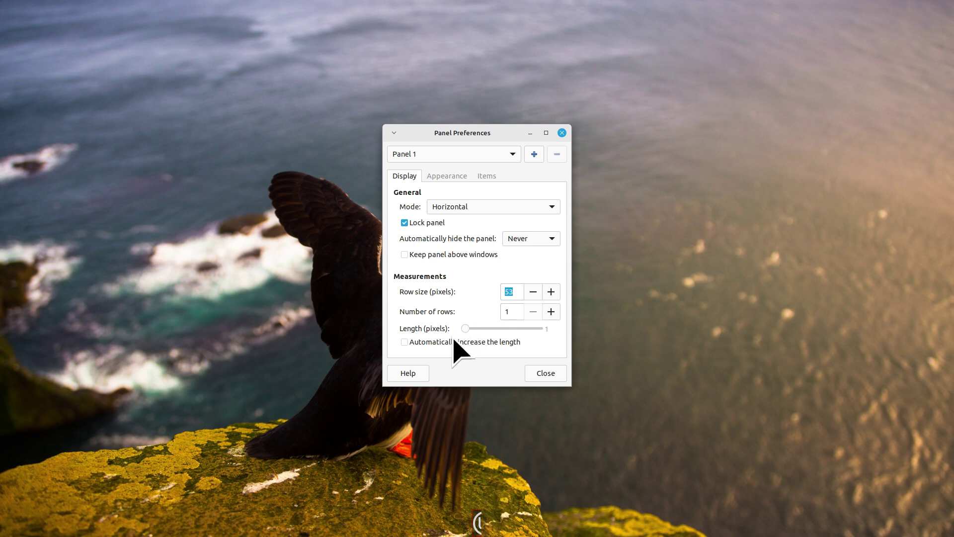
click(405, 343)
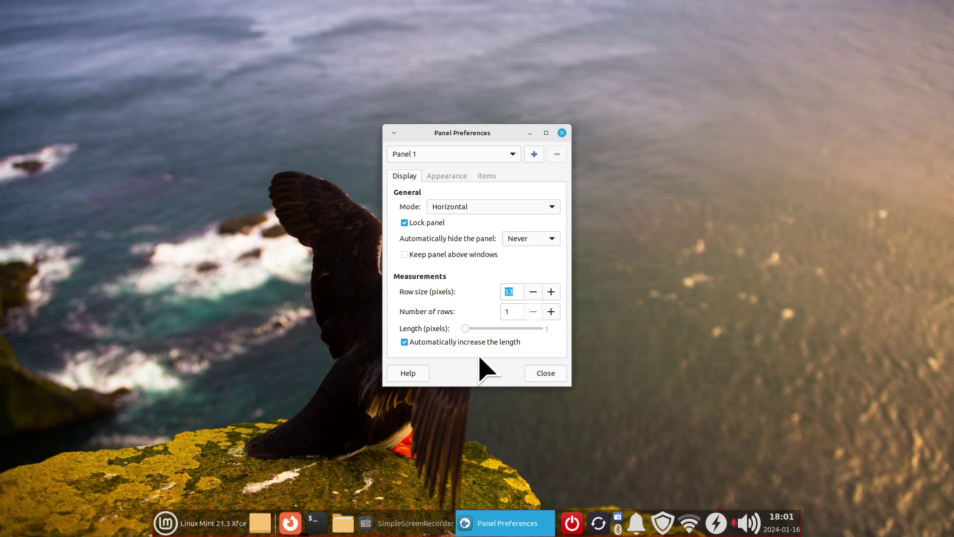
Step: Increase the panel's length to 1829 pixels
drag(465, 329, 500, 329)
drag(501, 328, 541, 336)
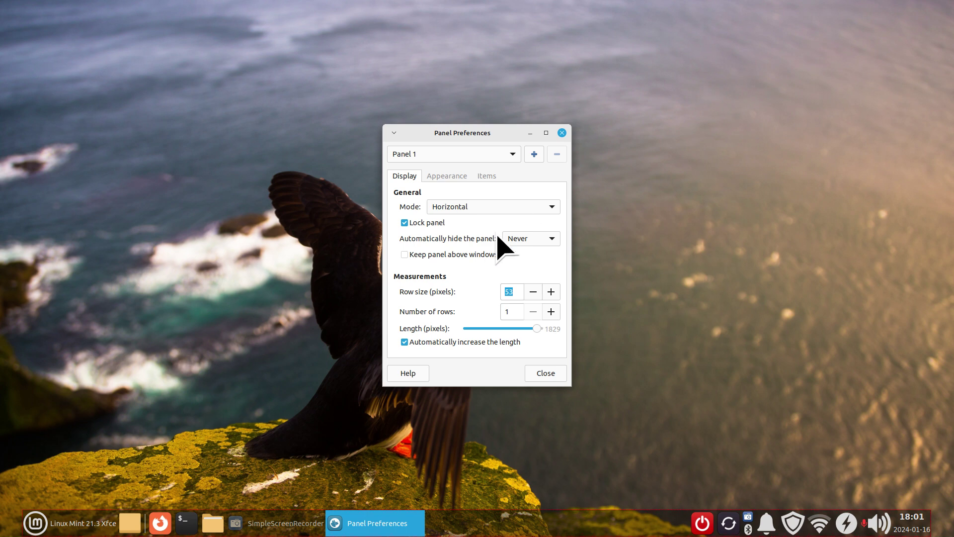
Step: Try the Vertical and Deskbar panel modes, restore Horizontal, and keep automatic hiding set to Never
click(450, 208)
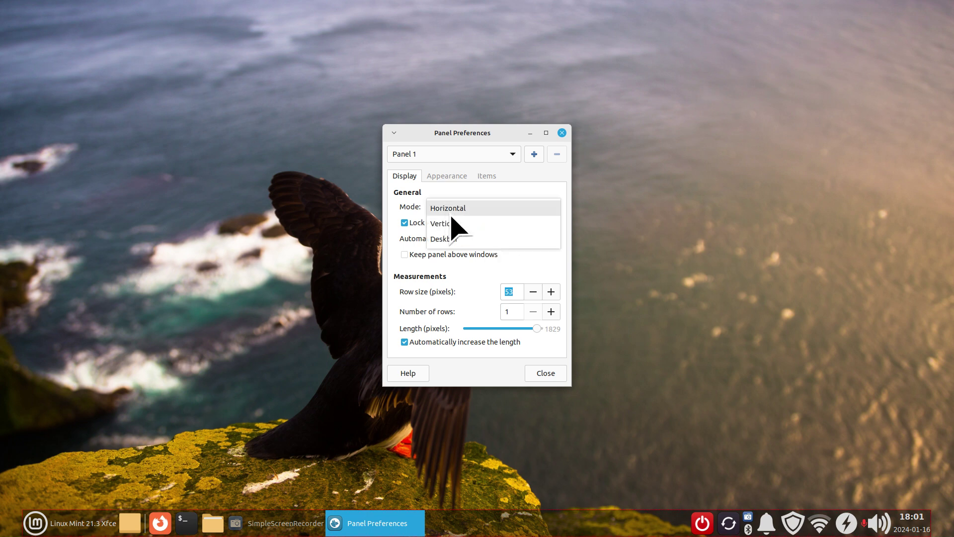
click(457, 225)
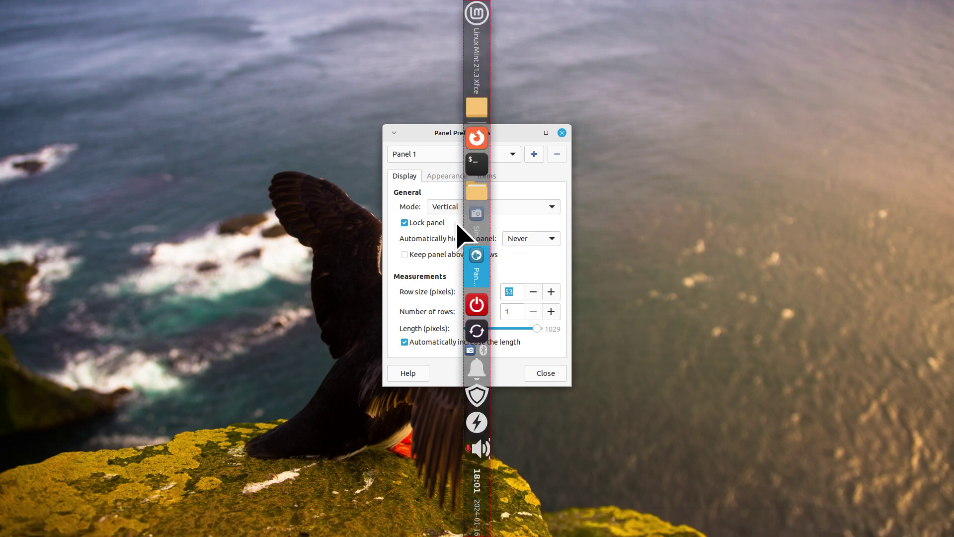
click(451, 212)
click(453, 225)
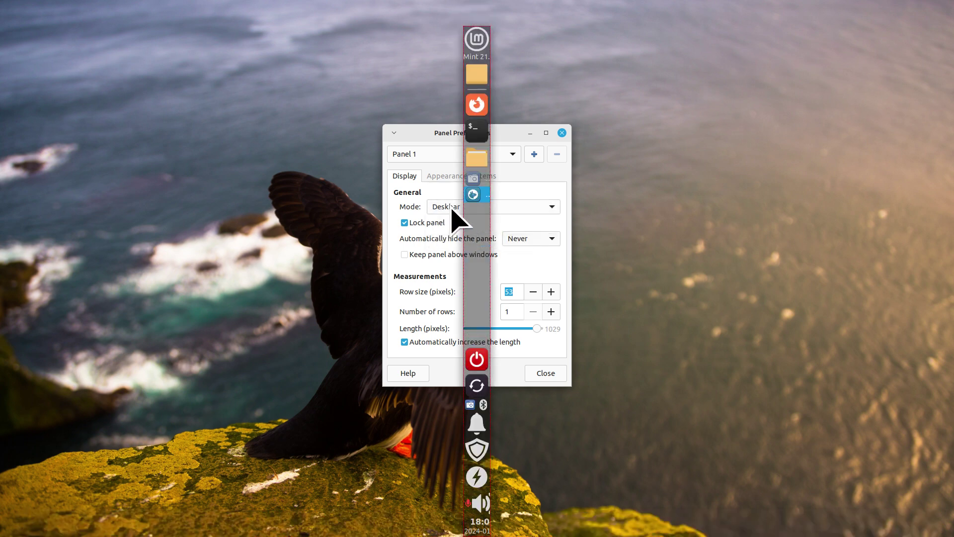
click(451, 206)
click(453, 183)
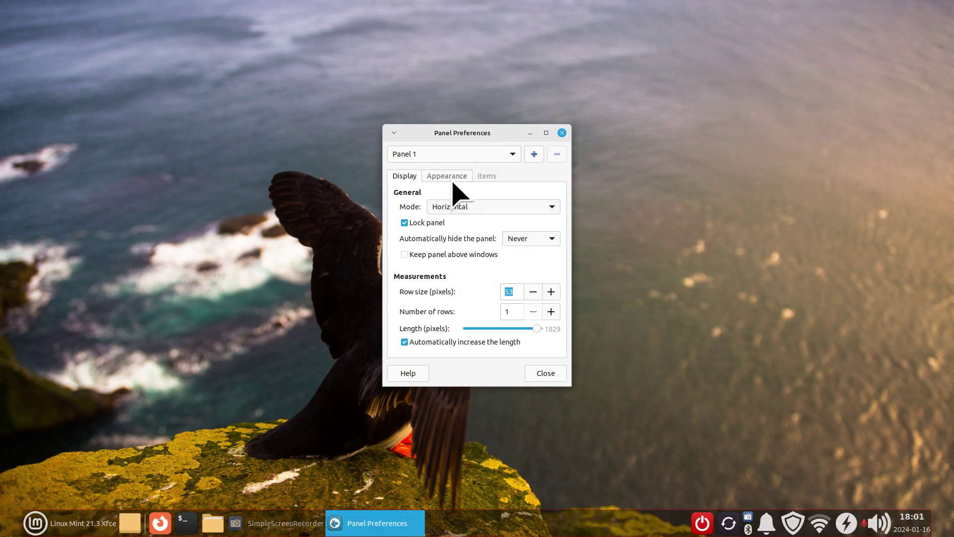
click(529, 244)
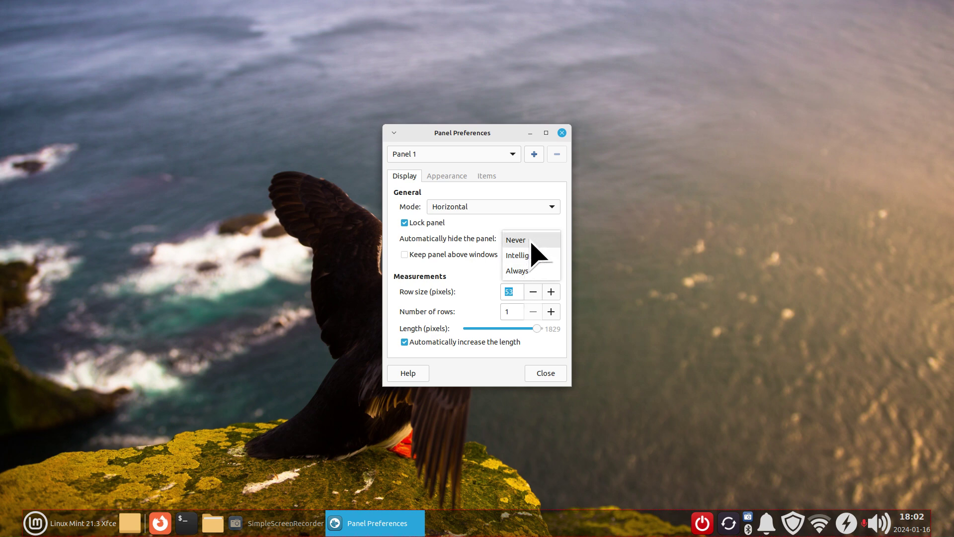
click(531, 242)
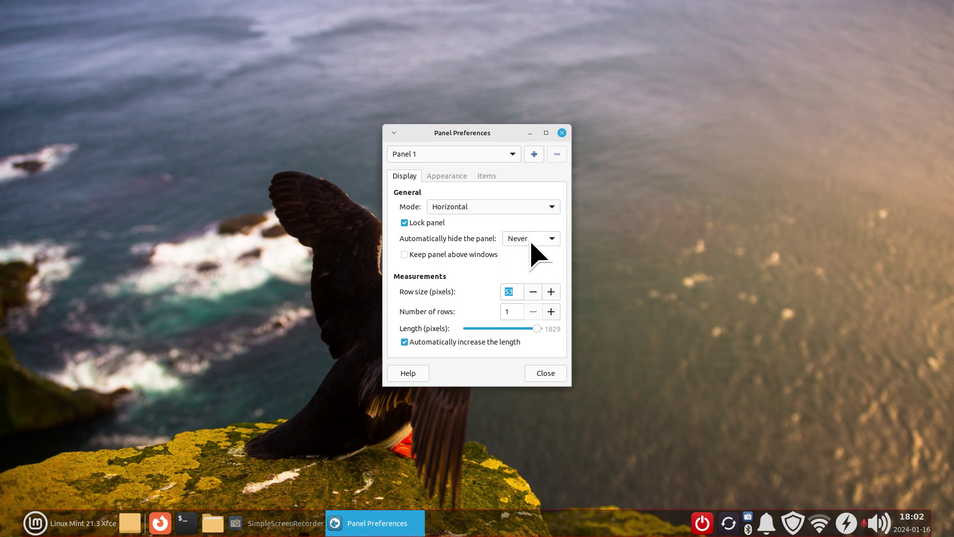
Step: Raise the panel's number of rows to 6, then bring it back down to 1
click(551, 311)
click(551, 312)
click(550, 311)
click(551, 311)
click(550, 312)
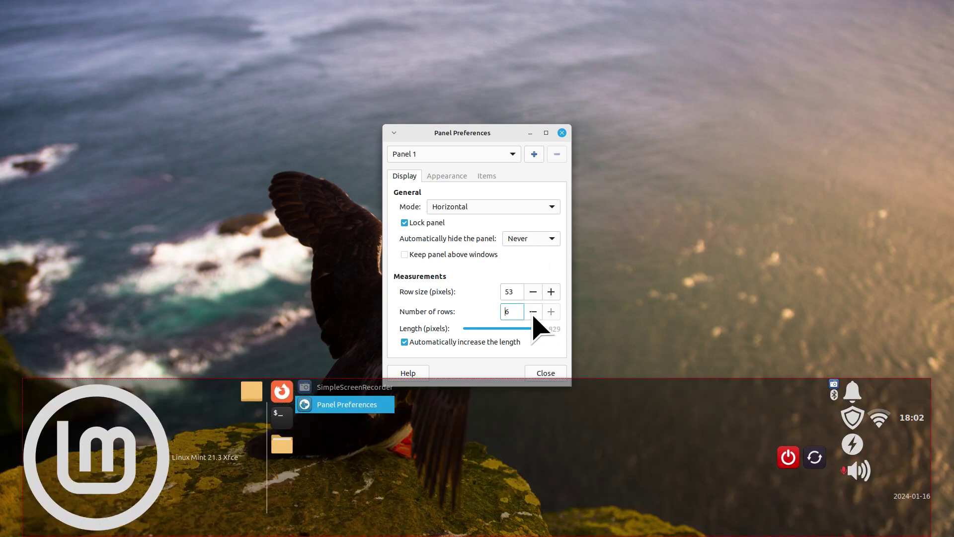
click(533, 311)
click(534, 311)
click(533, 311)
click(533, 311)
click(534, 311)
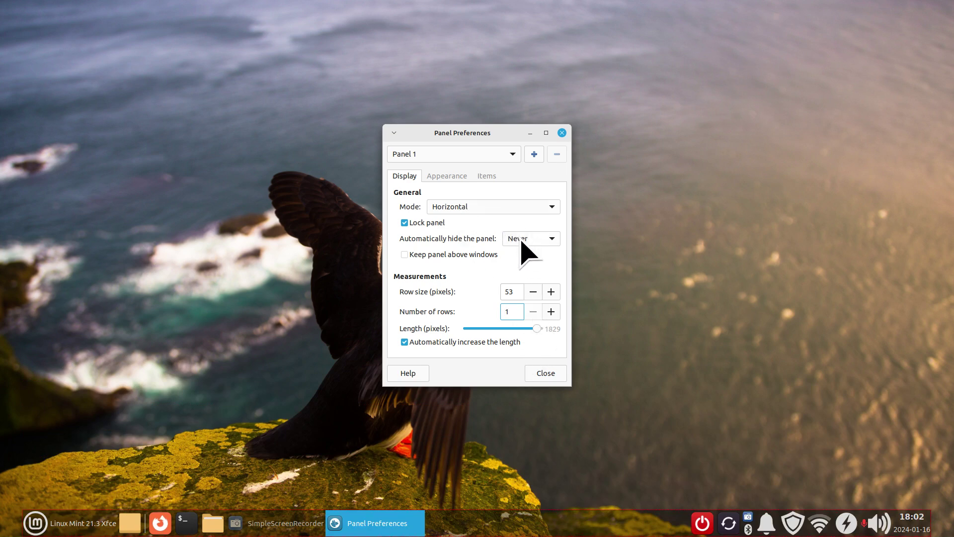
Step: Open the panel's appearance settings and set its solid background color to opaque black
click(447, 177)
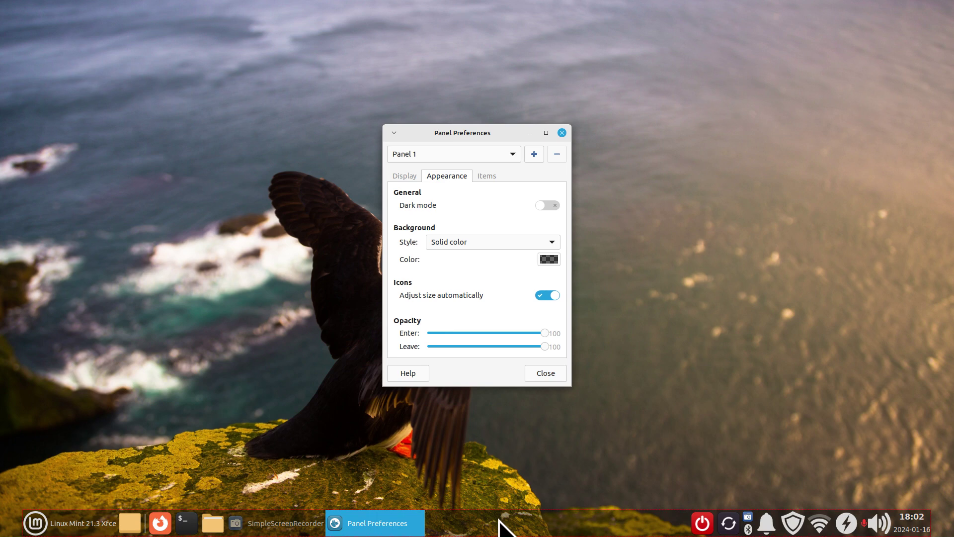
click(550, 259)
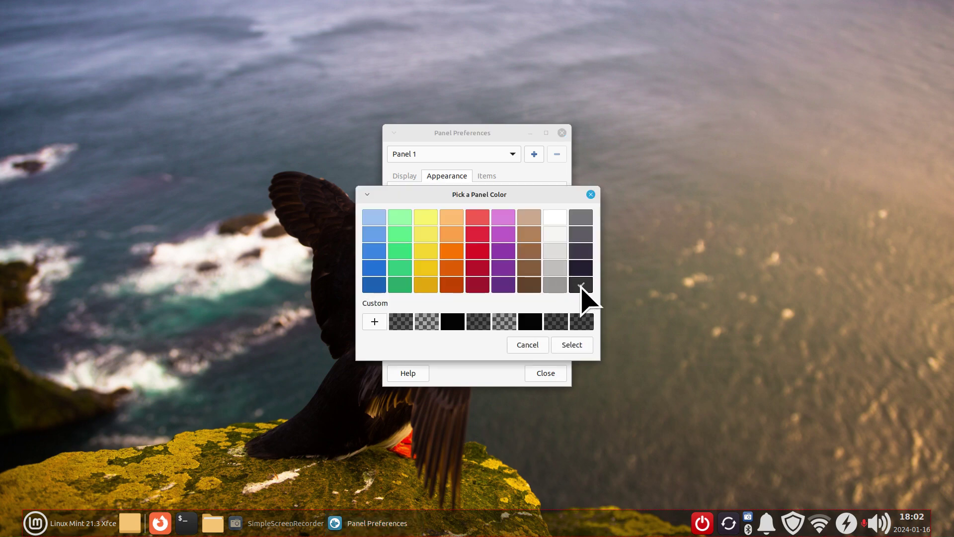
click(573, 346)
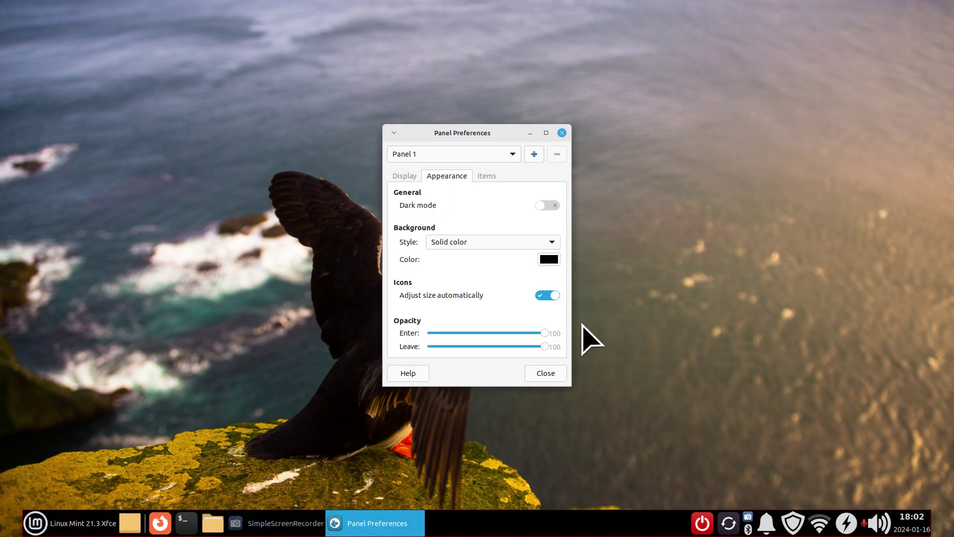
Step: Customize the first custom swatch and apply semi-transparent #030303 as the panel's background color
click(549, 259)
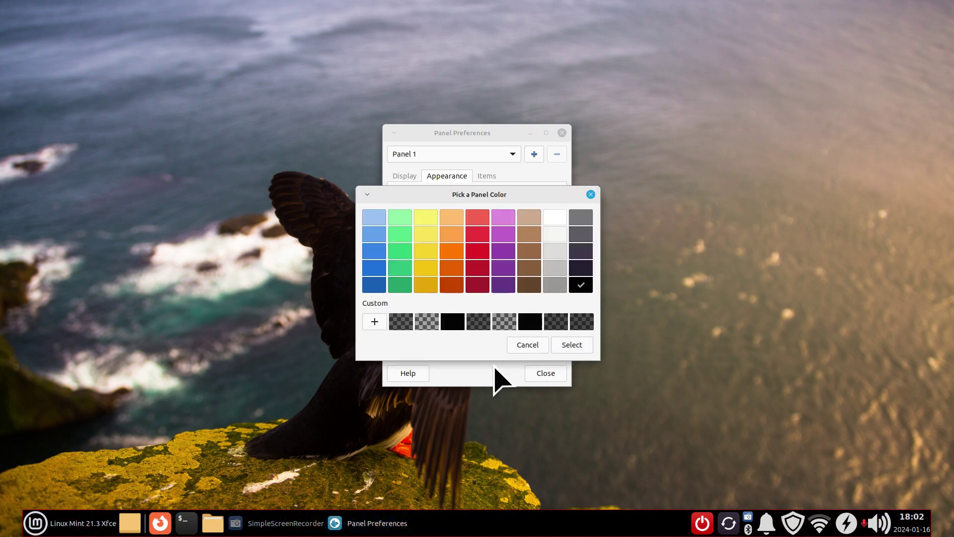
right_click(402, 322)
click(410, 306)
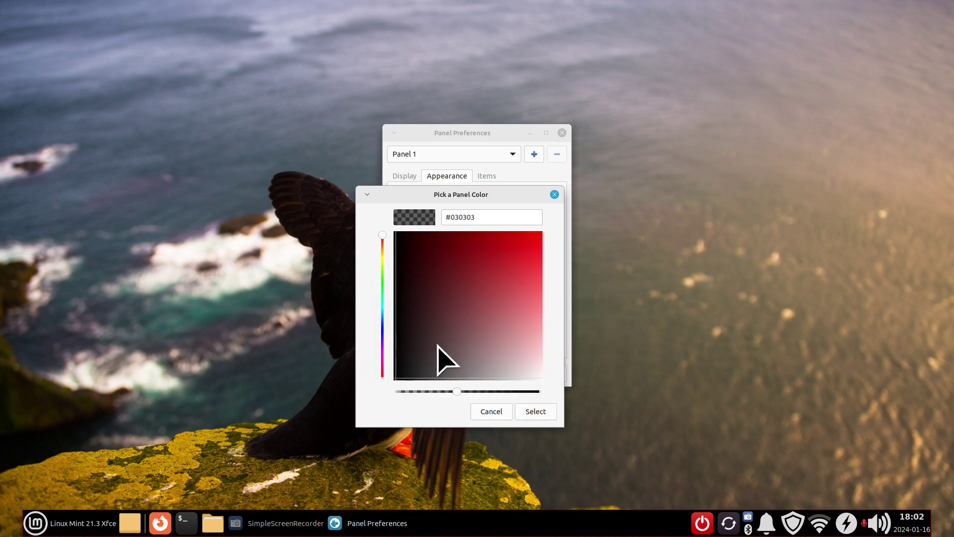
click(538, 411)
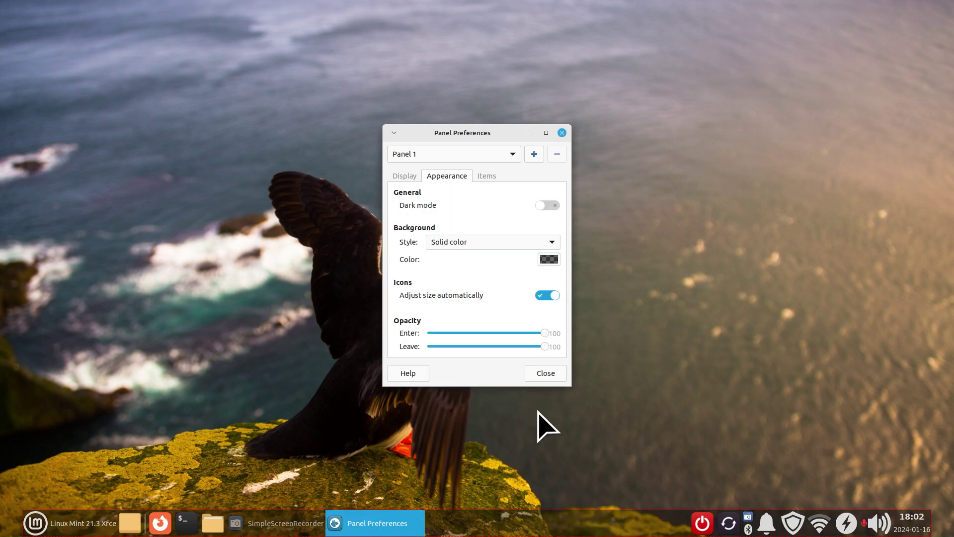
Step: Create a new fully opaque custom color #030303 and apply it to the panel's background
click(549, 259)
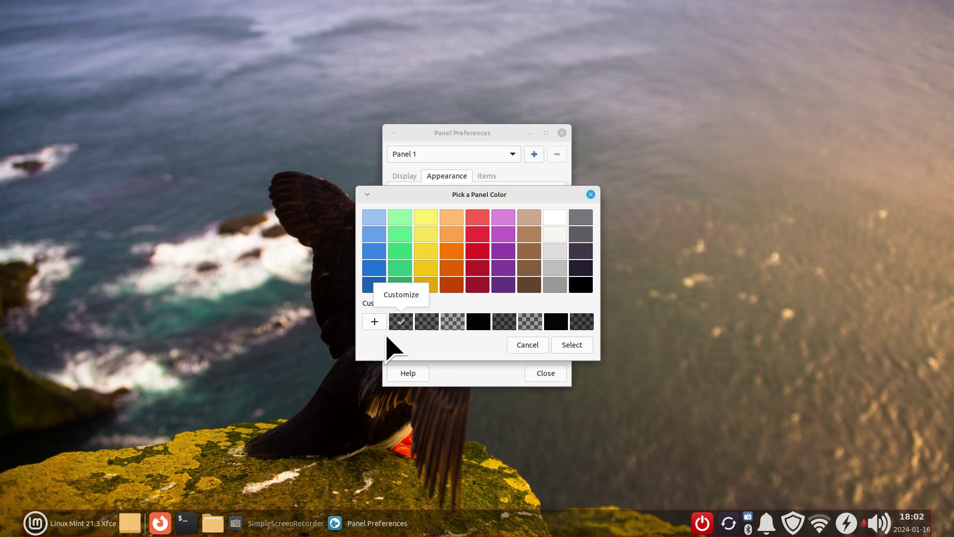
click(374, 324)
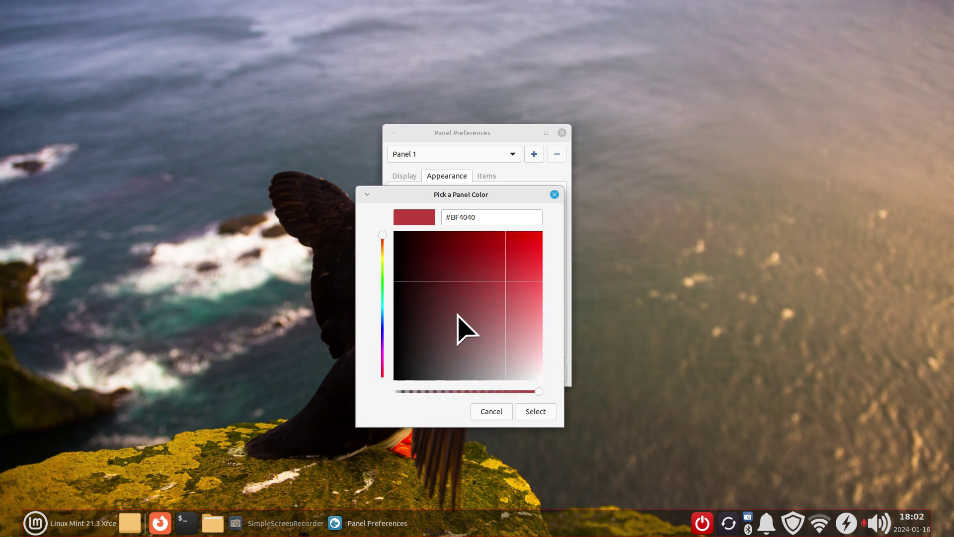
click(399, 379)
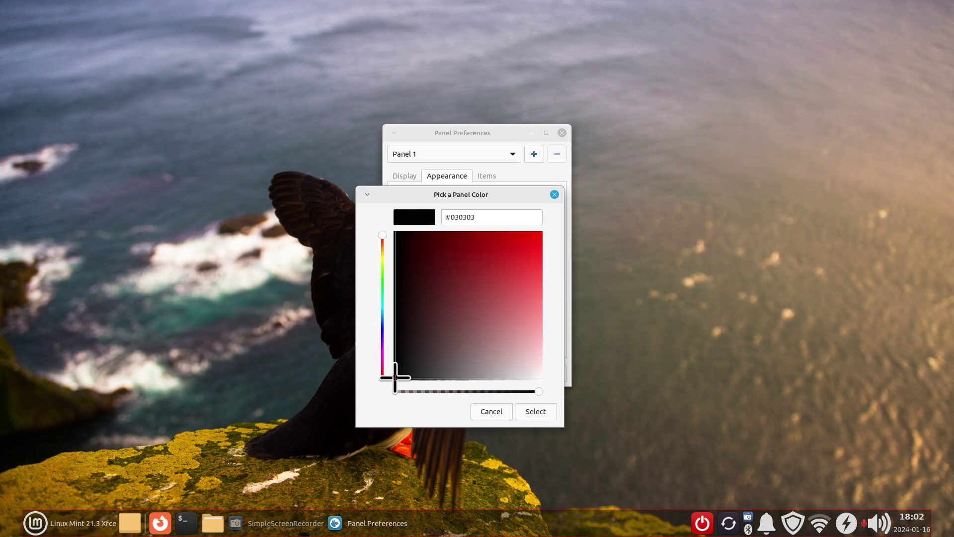
click(537, 412)
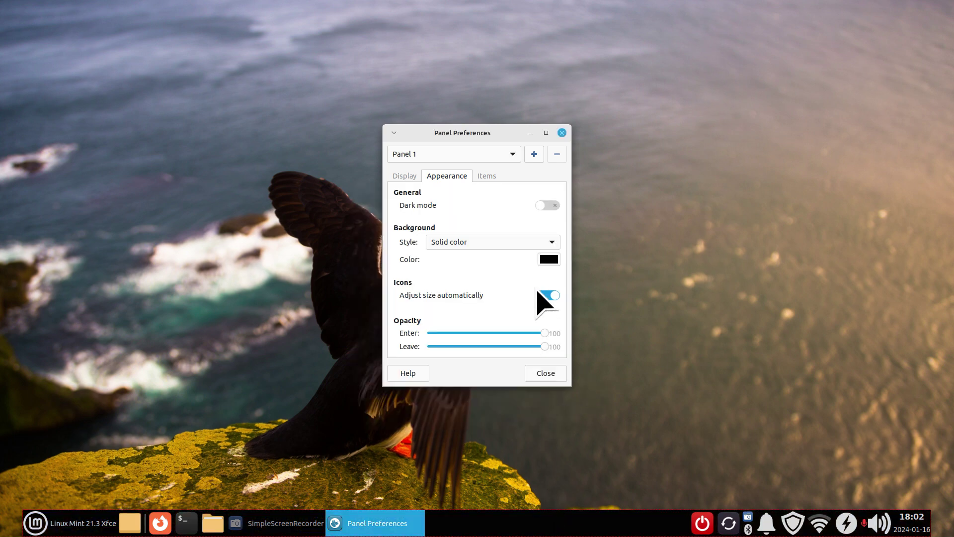
Step: Customize the panel's #030303 background color to be almost fully transparent and apply it
click(549, 259)
right_click(398, 323)
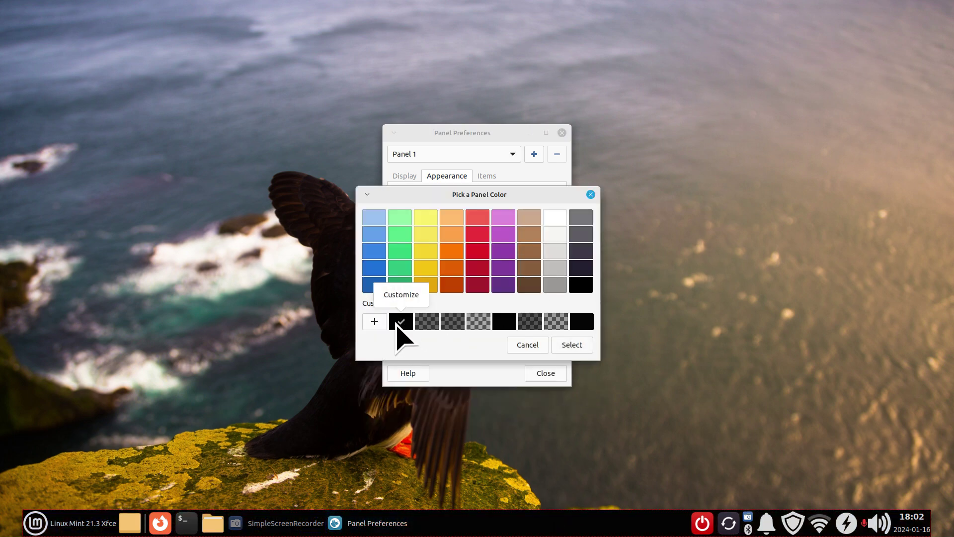
click(398, 294)
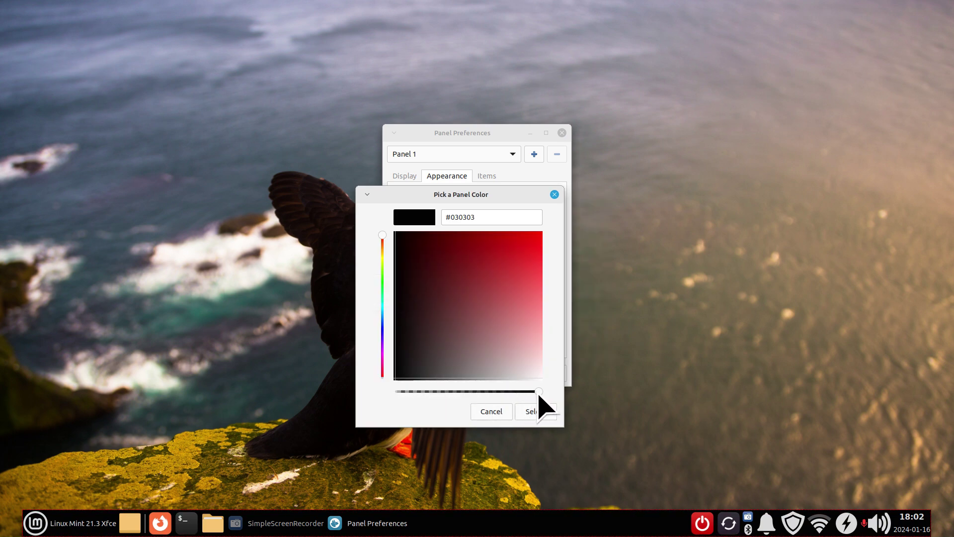
drag(535, 396, 404, 400)
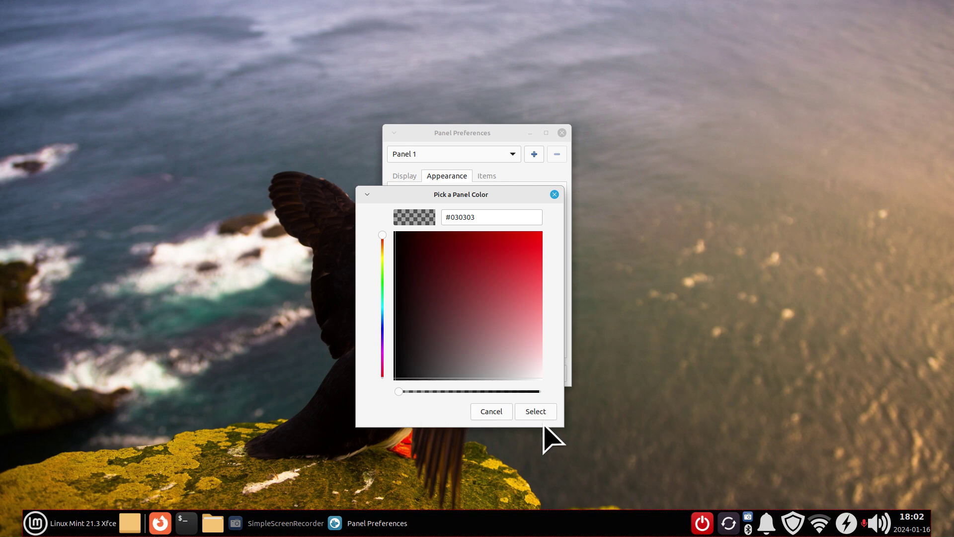
click(546, 412)
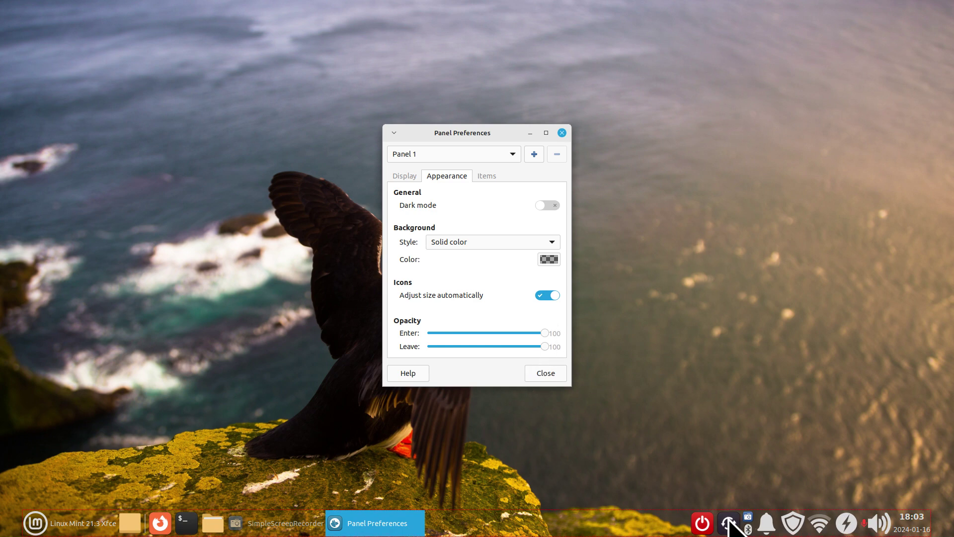
Step: Raise the opacity of the panel's #030303 background color to about half, apply it, and close Panel Preferences
click(550, 260)
right_click(399, 320)
click(405, 297)
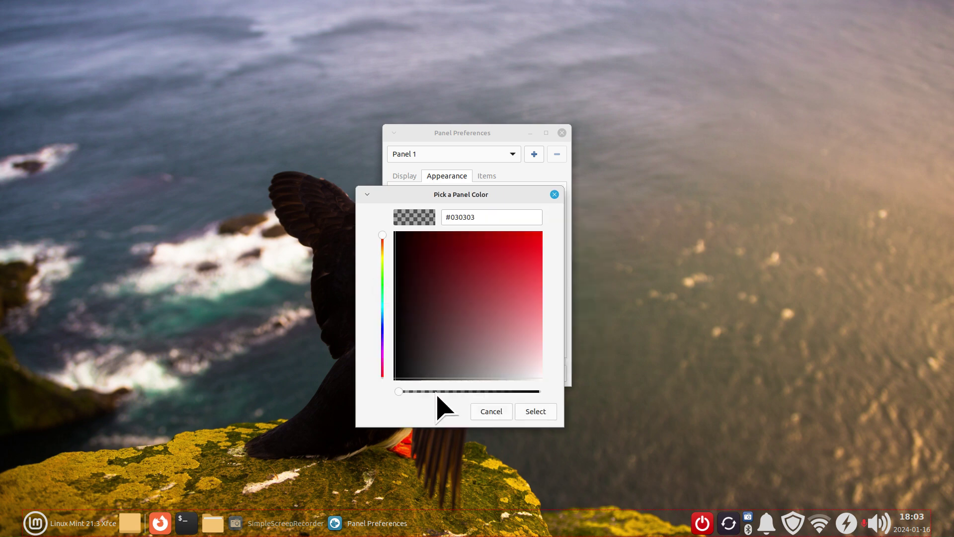
drag(399, 391, 465, 392)
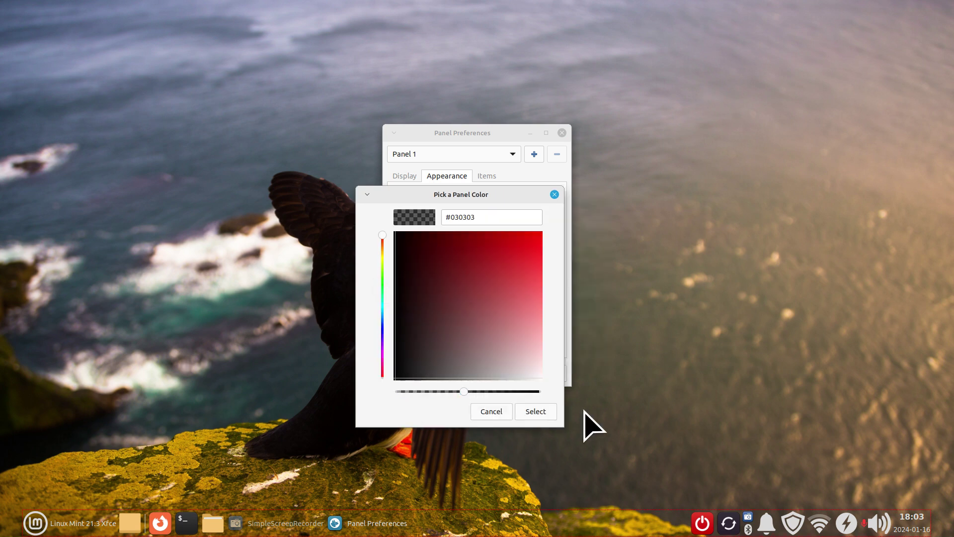
click(530, 412)
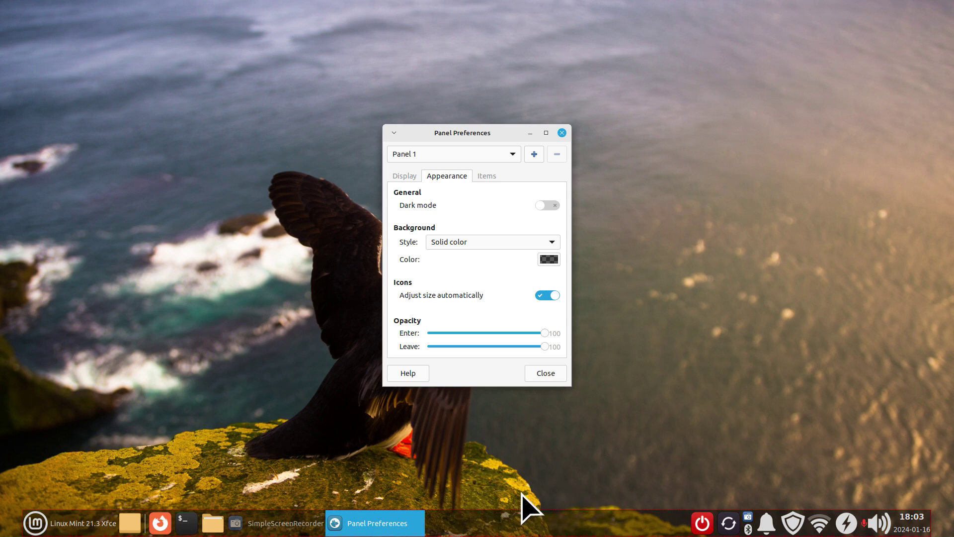
click(546, 373)
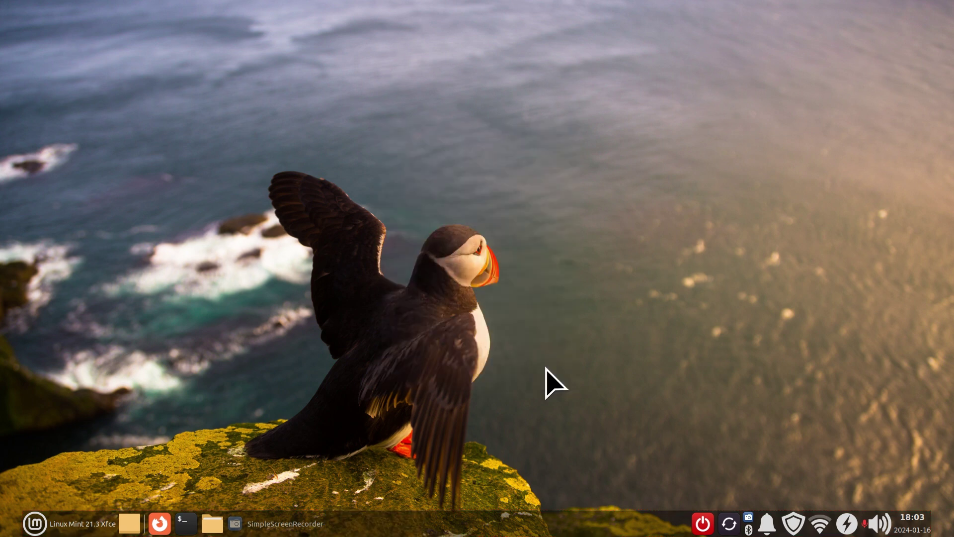
Step: Request a shutdown from the panel's power action and again from the application launcher, cancelling both confirmations
click(703, 524)
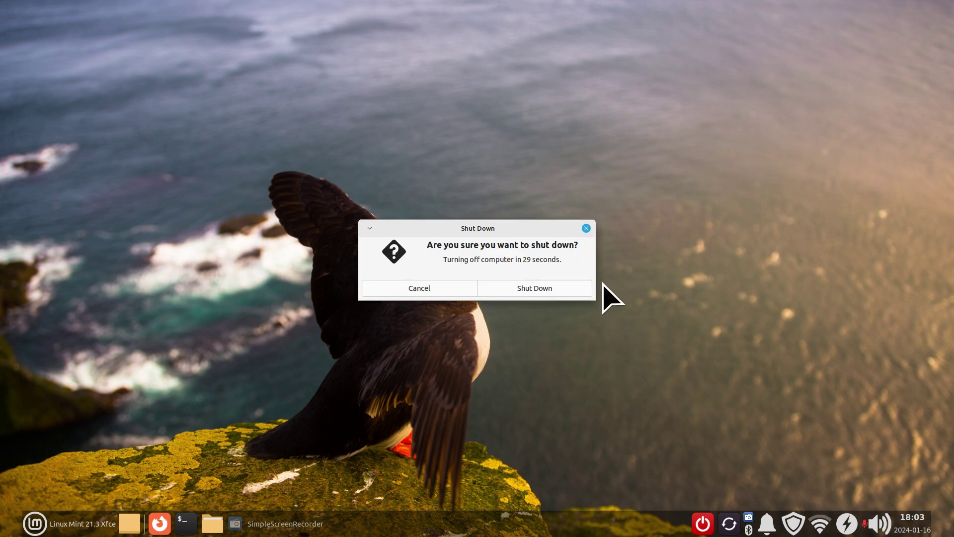
click(400, 291)
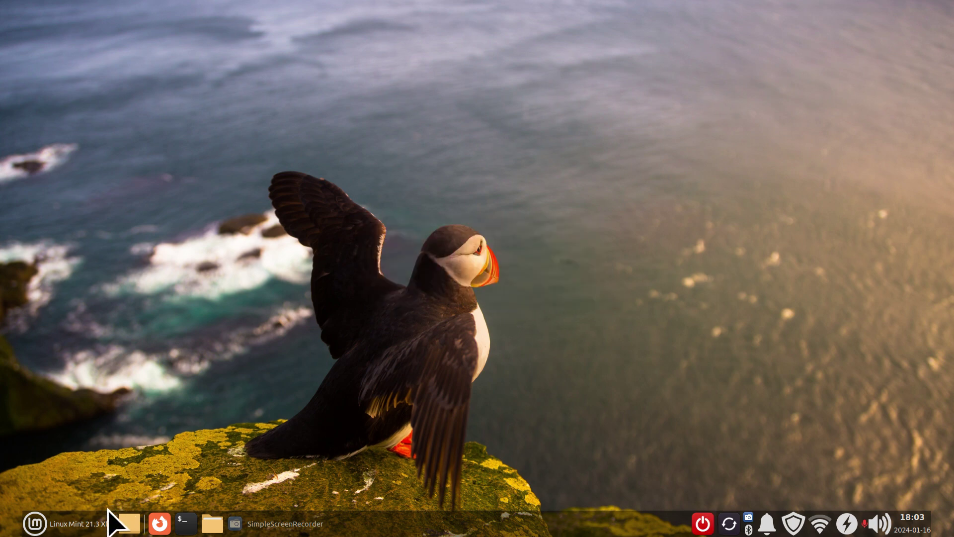
click(113, 522)
click(388, 88)
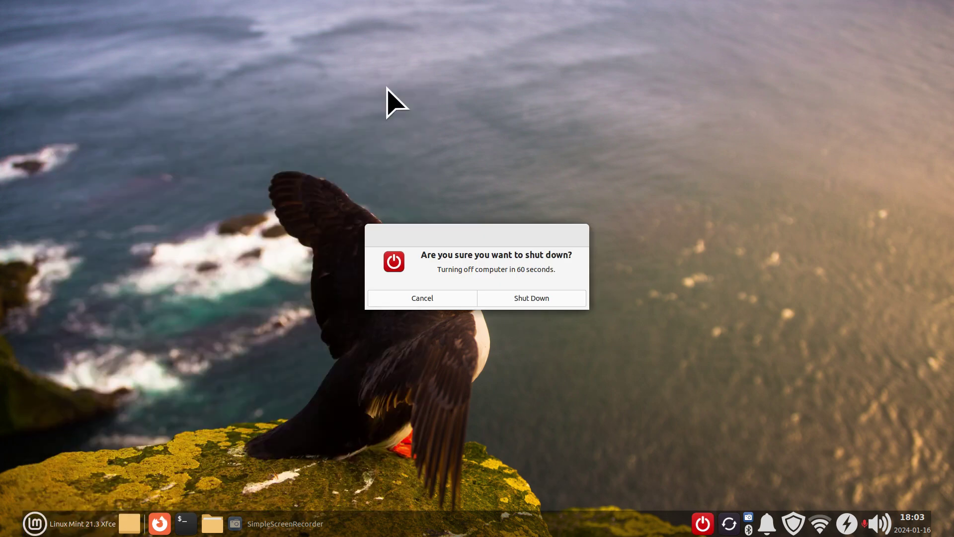
click(411, 302)
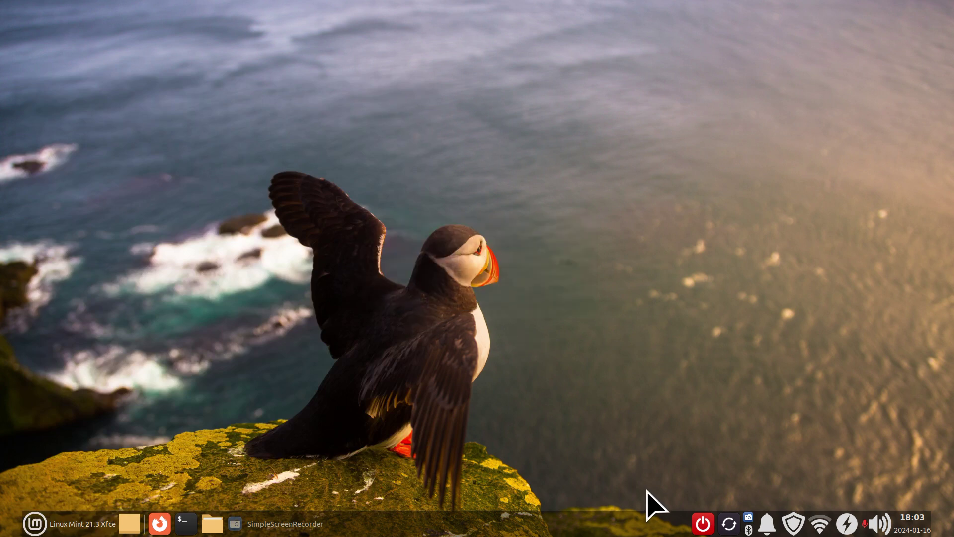
Step: Remove the Action Buttons item from the desktop panel and confirm the removal
right_click(706, 531)
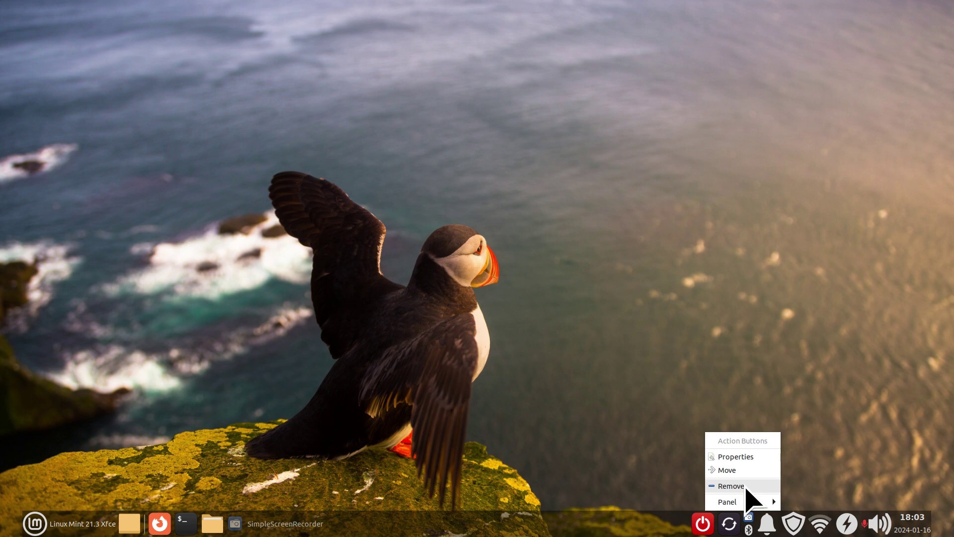
click(745, 487)
click(529, 298)
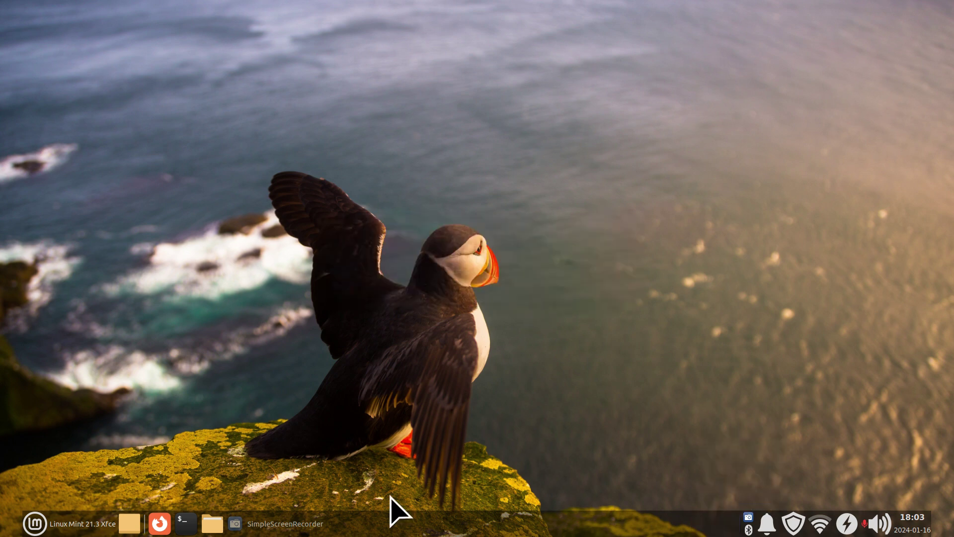
Step: Open the home folder in the Thunar file manager to view its contents, and close it again
click(213, 523)
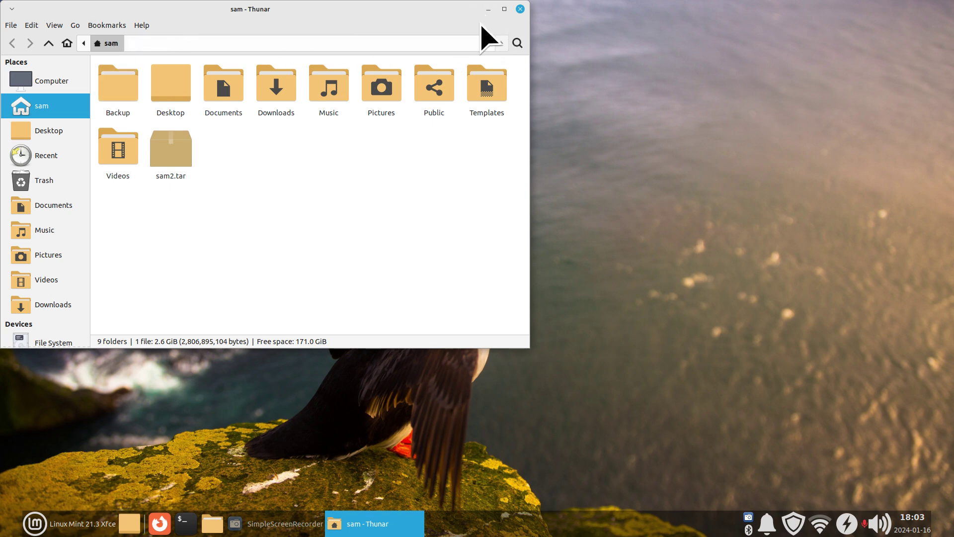
click(521, 9)
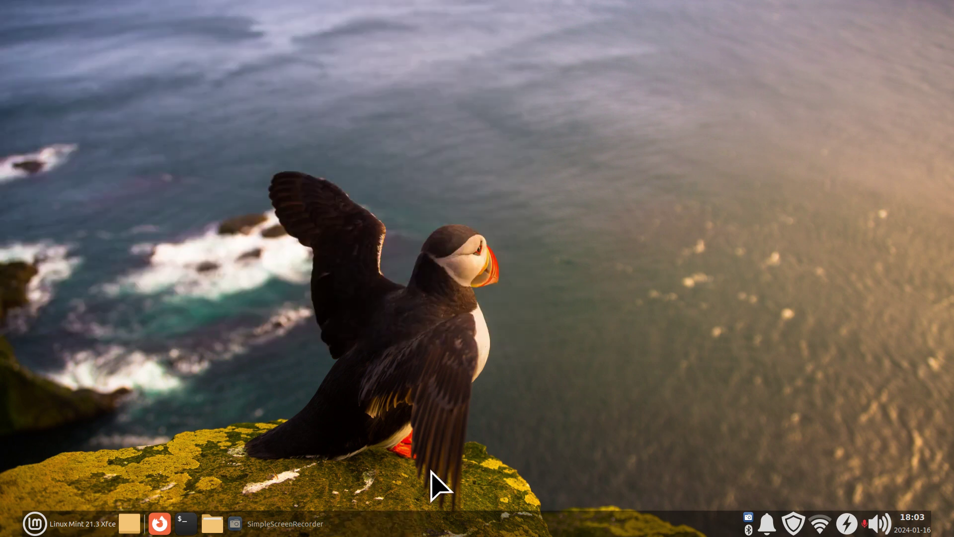
Step: Add an Action Buttons item to the end of the panel and close the Add New Items dialog
right_click(452, 529)
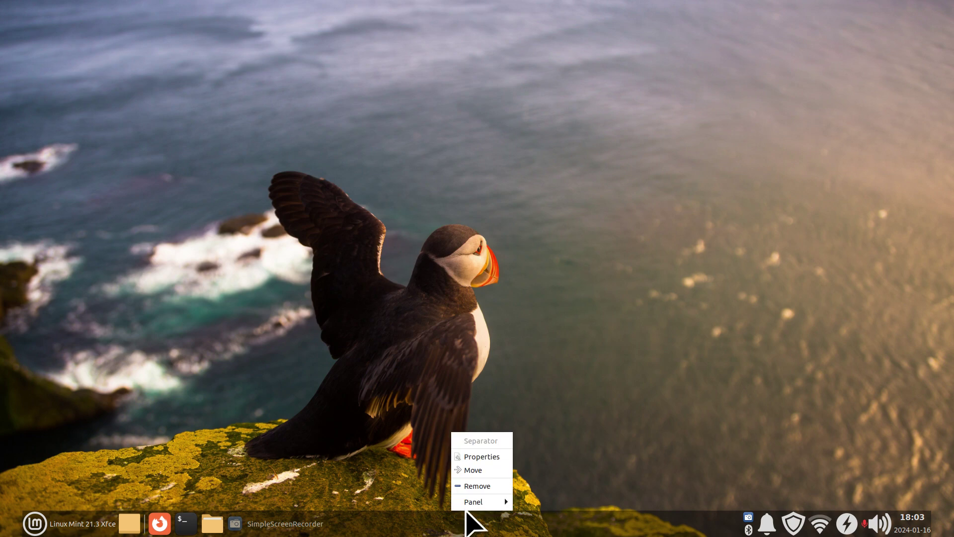
mouse_move(503, 503)
click(552, 444)
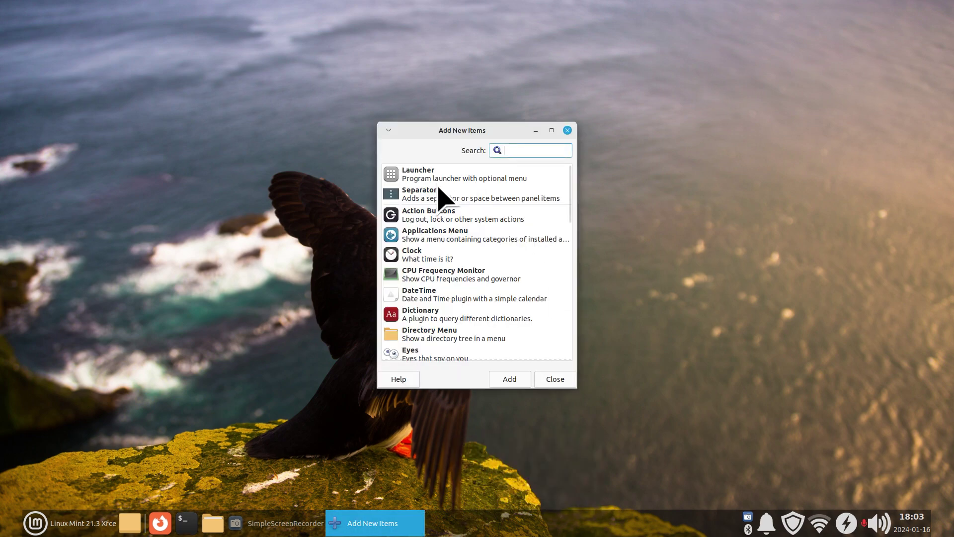
click(409, 215)
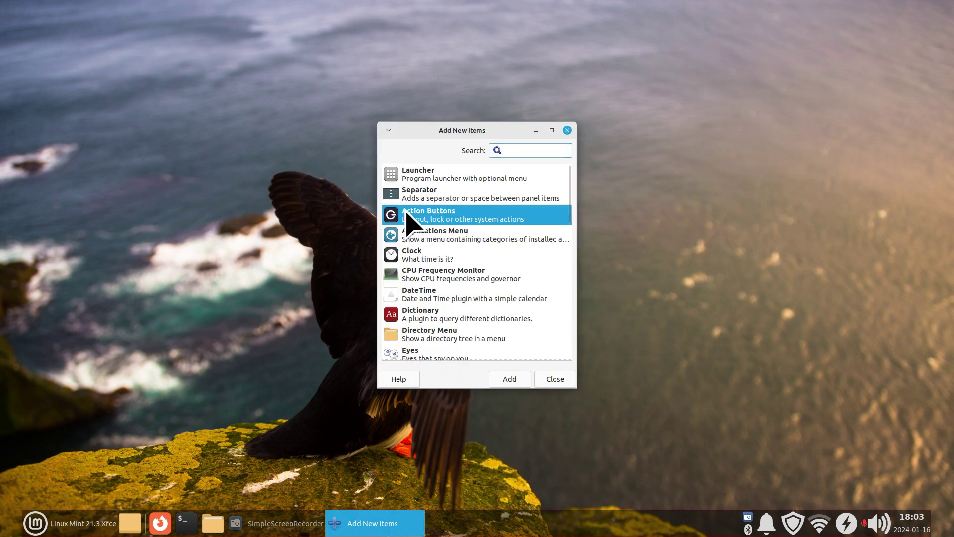
click(503, 379)
click(551, 381)
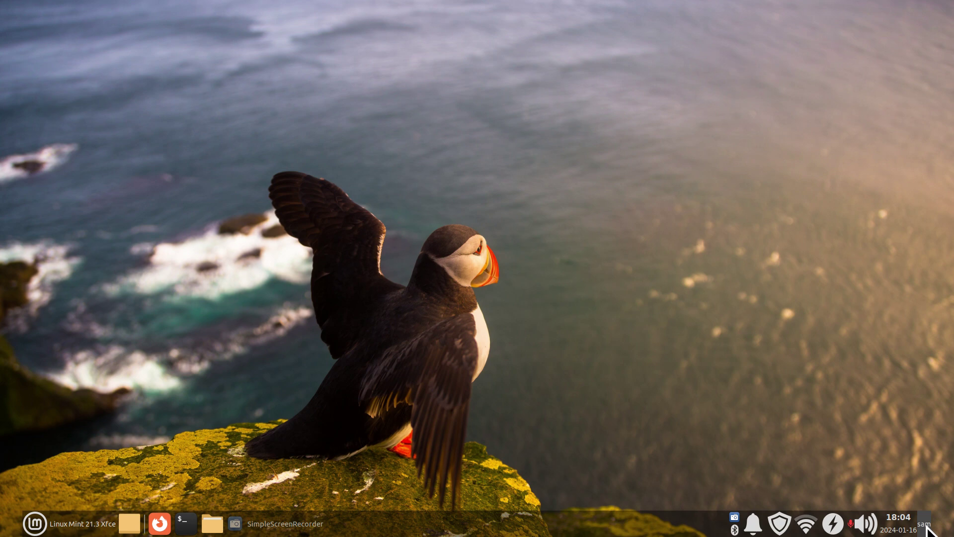
Step: Remove the Action Buttons item from the far end of the panel and confirm the removal
click(926, 527)
click(928, 528)
right_click(927, 528)
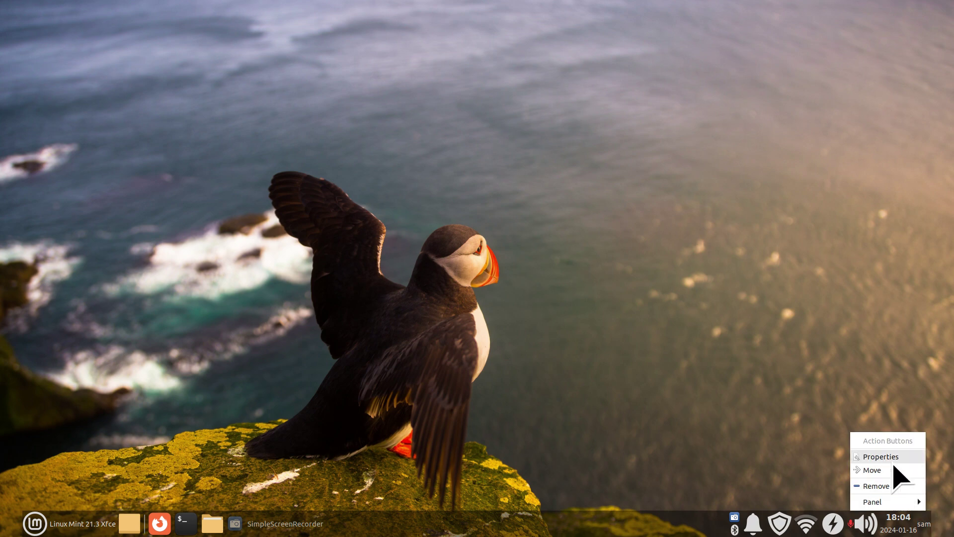
click(898, 486)
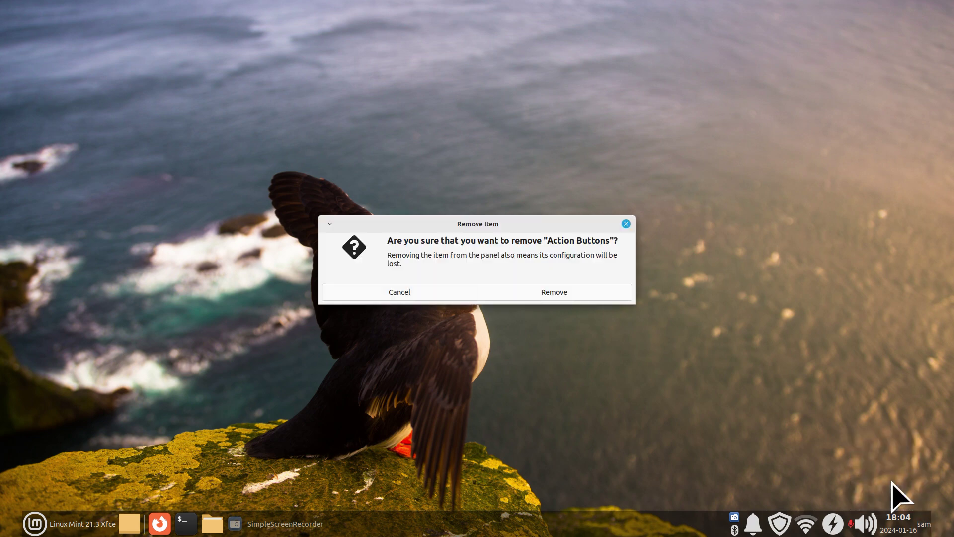
click(585, 294)
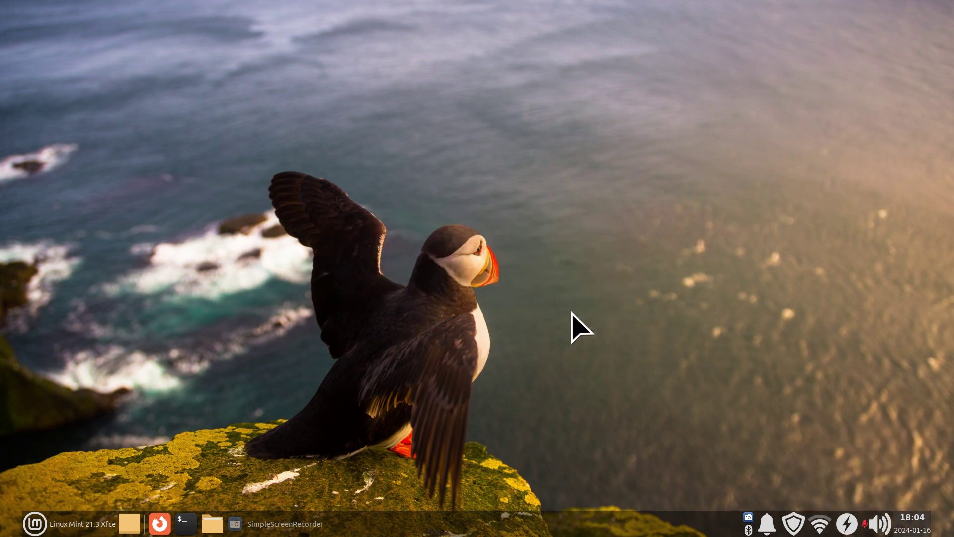
Step: Add an Action Buttons item to the panel directly after the open-window buttons and close the Add New Items dialog
right_click(427, 525)
mouse_move(455, 502)
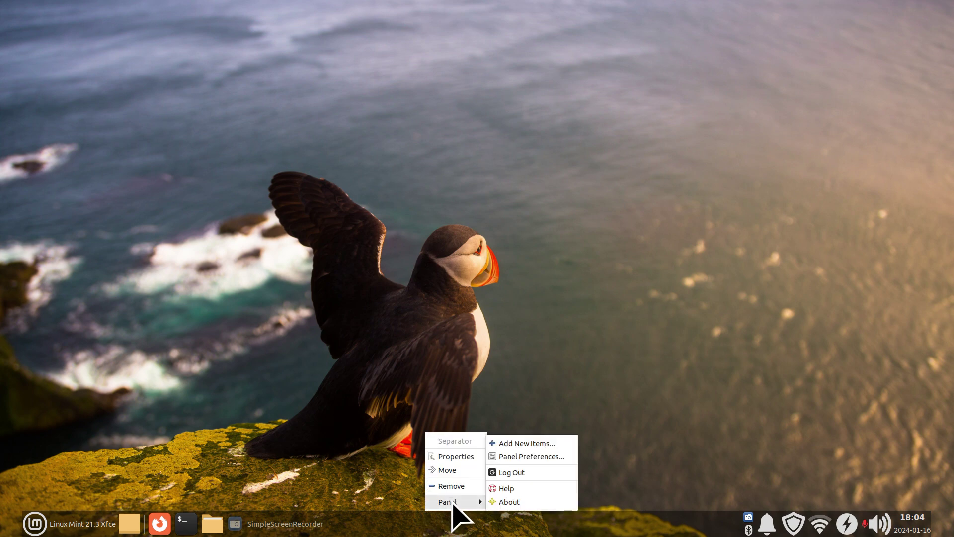
click(514, 445)
click(392, 215)
drag(393, 219, 458, 514)
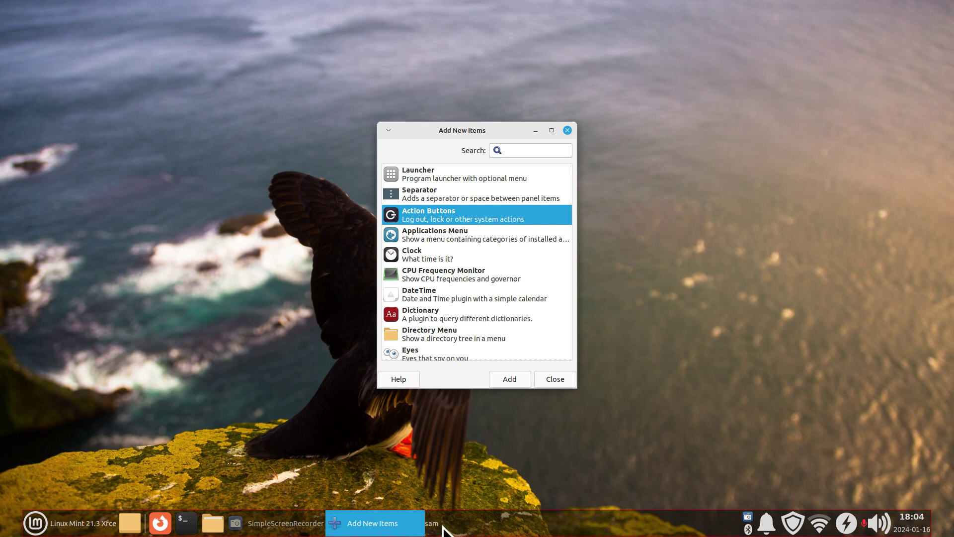
click(558, 382)
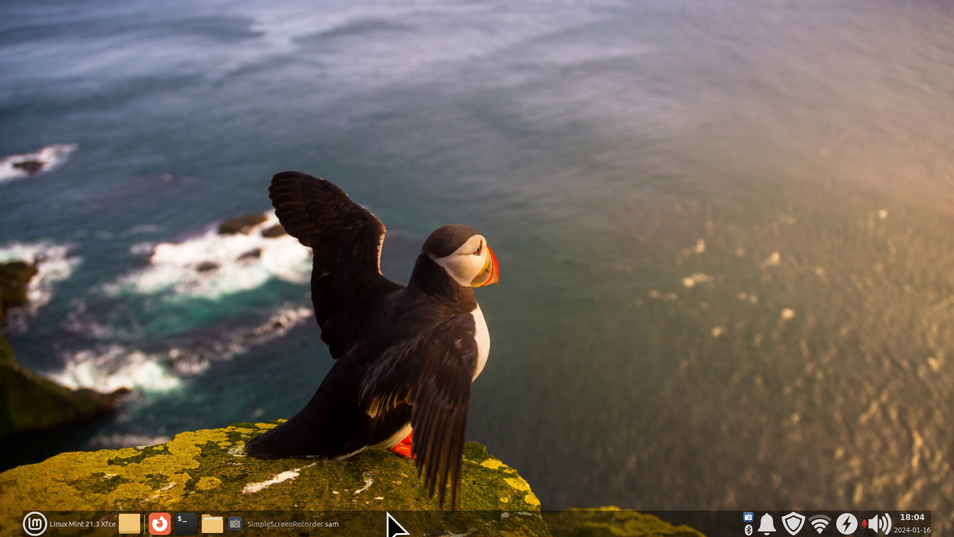
Step: Open the home folder in the Thunar file manager and close it again
click(212, 523)
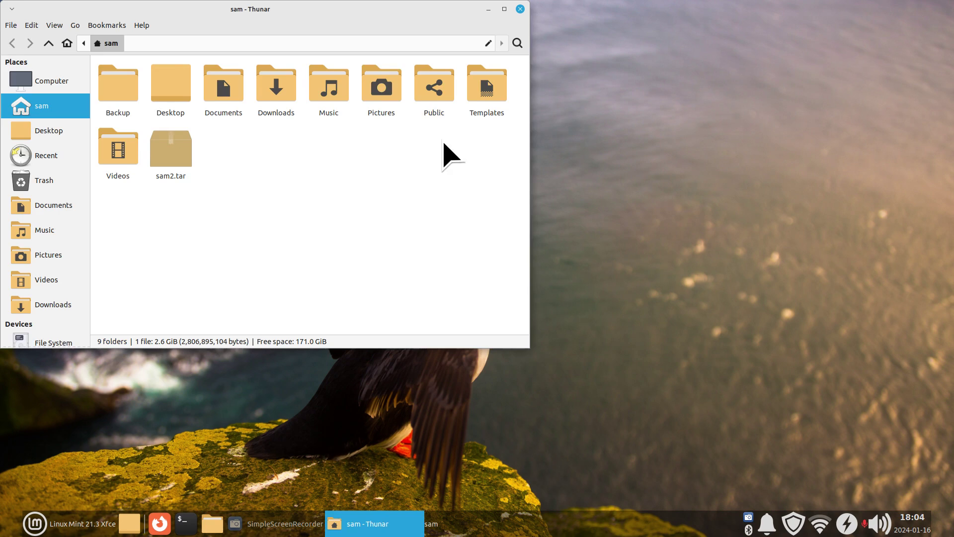
click(521, 9)
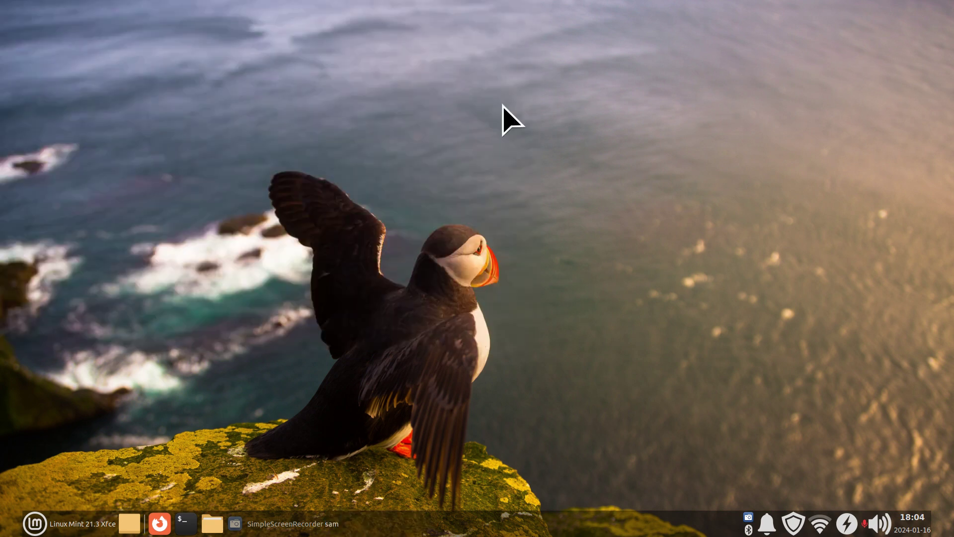
Step: Change the appearance of the panel's new Action Buttons item from a session menu to Action Buttons
right_click(338, 516)
click(359, 456)
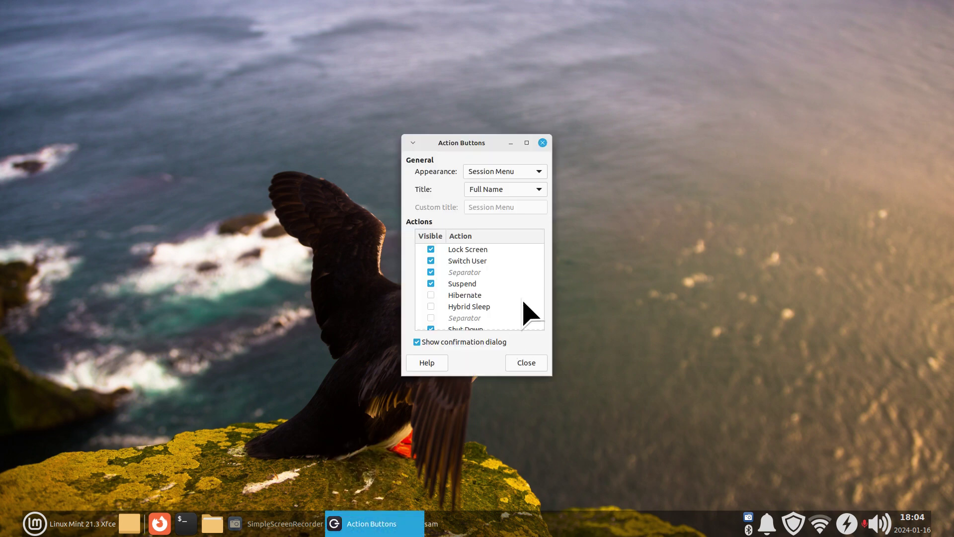
click(501, 174)
click(505, 155)
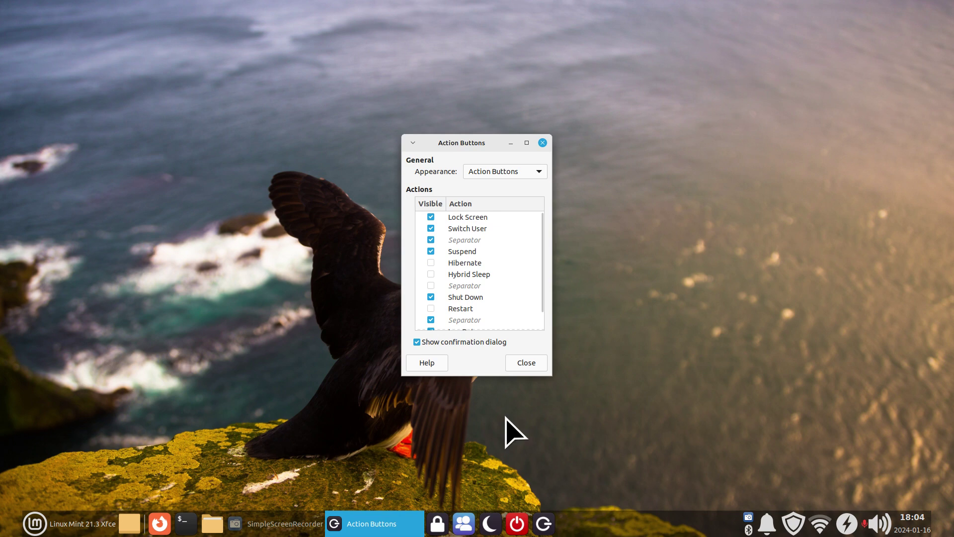
Step: Enlarge the item's settings window, make only Shut Down and Restart visible among its actions, and close the settings
drag(490, 375, 489, 425)
click(431, 216)
click(432, 228)
click(431, 240)
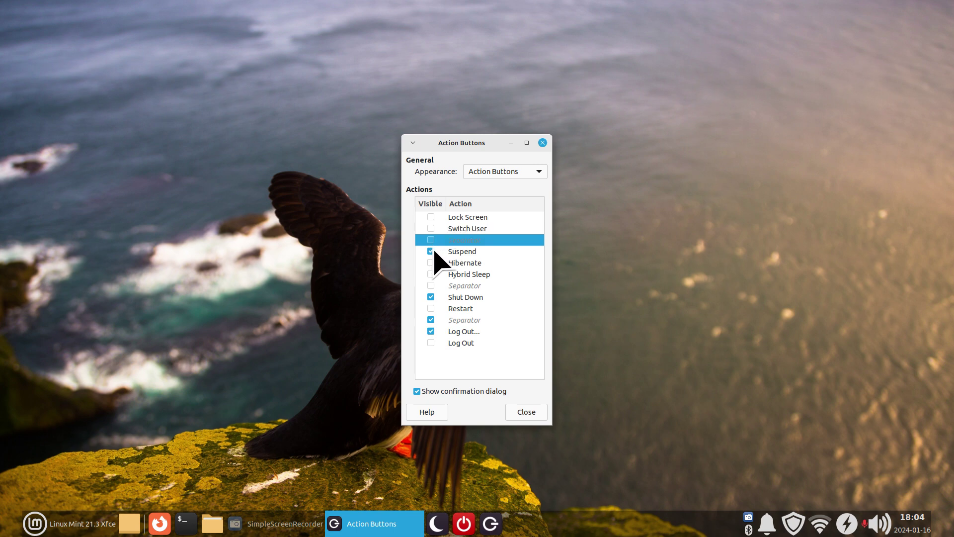
click(431, 252)
click(431, 309)
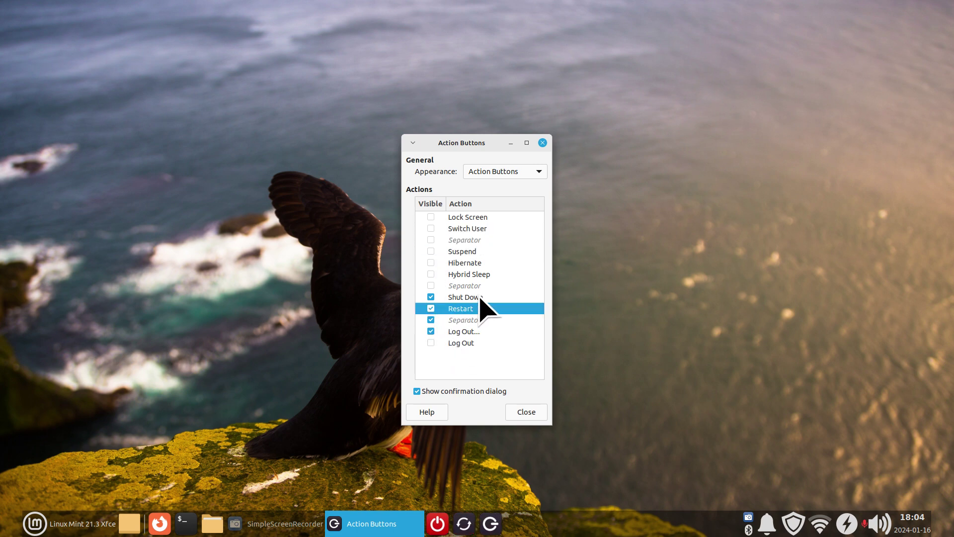
click(431, 331)
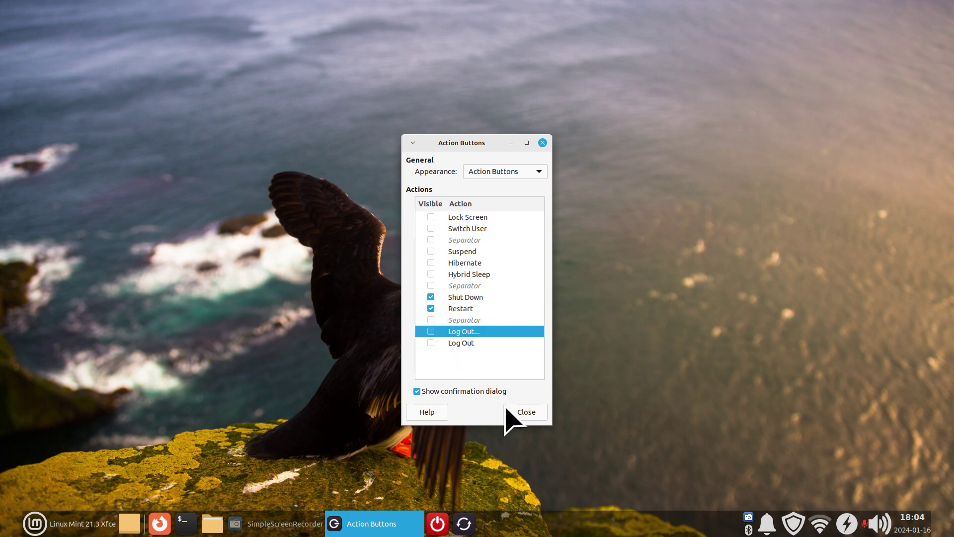
click(523, 413)
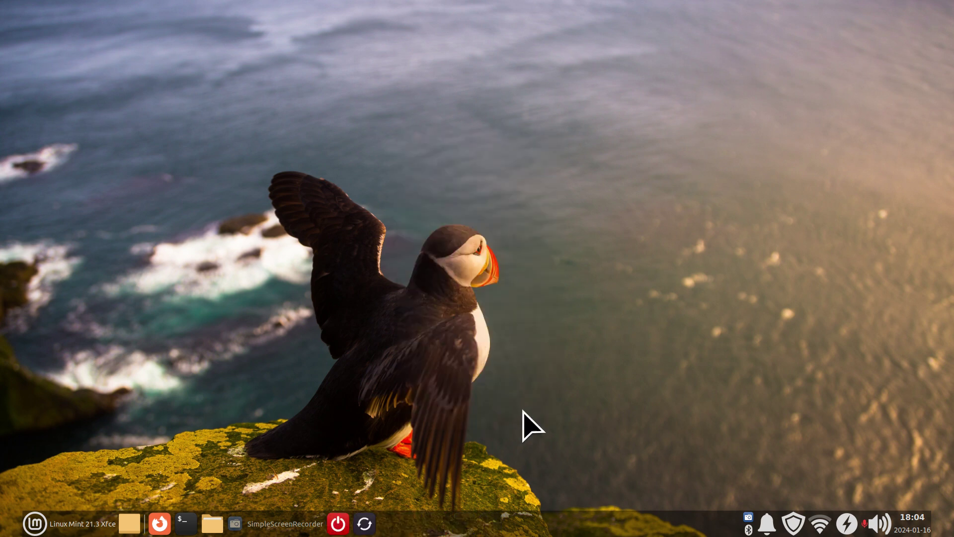
Step: Move the Action Buttons item between the Firefox and terminal launchers on the panel
right_click(336, 526)
click(348, 472)
click(181, 527)
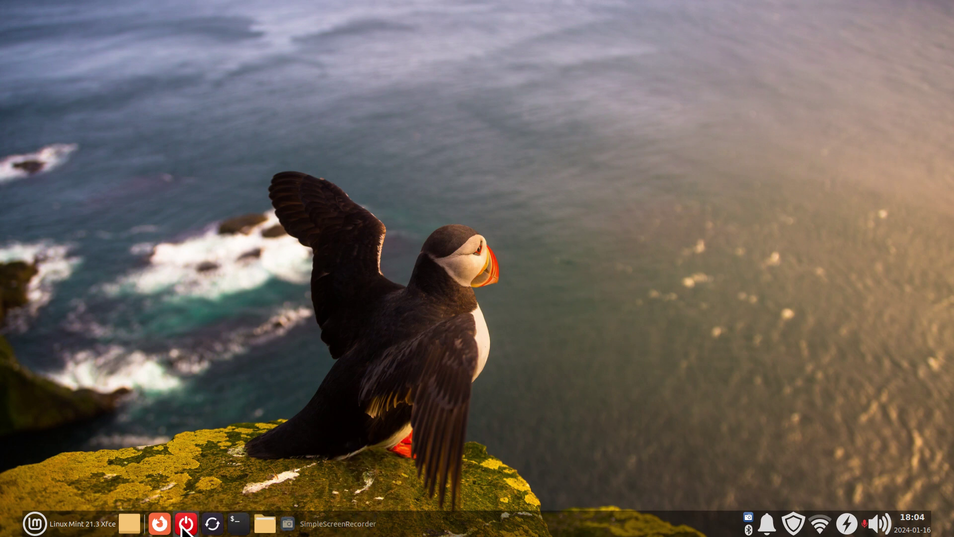
Step: Move the Action Buttons item between the network and power manager indicators
right_click(185, 527)
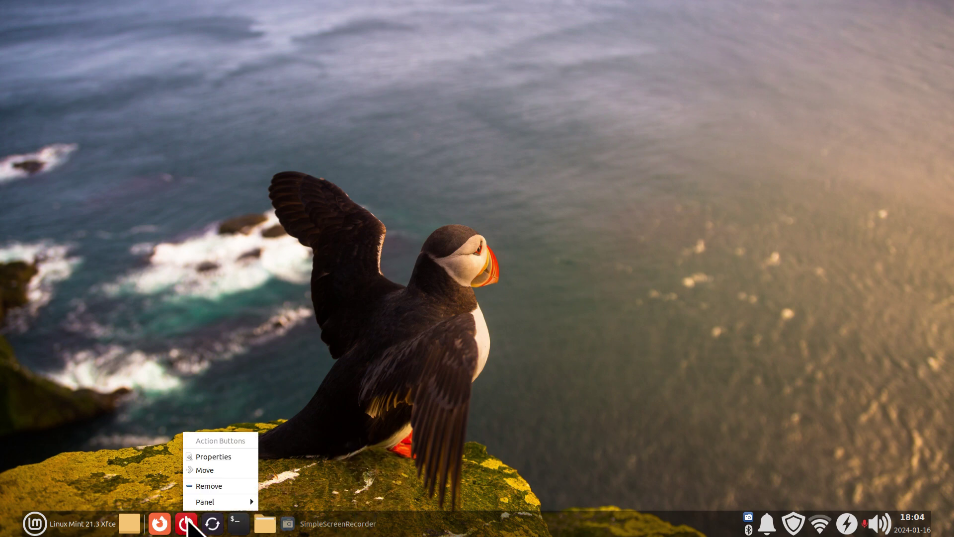
click(209, 471)
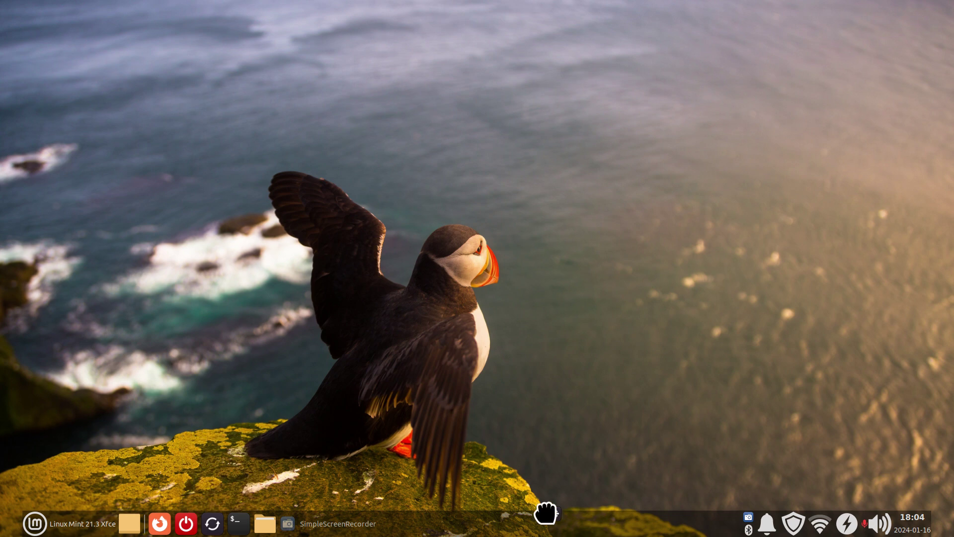
click(832, 530)
Step: Move the Action Buttons item directly before the status tray icons on the panel
right_click(824, 528)
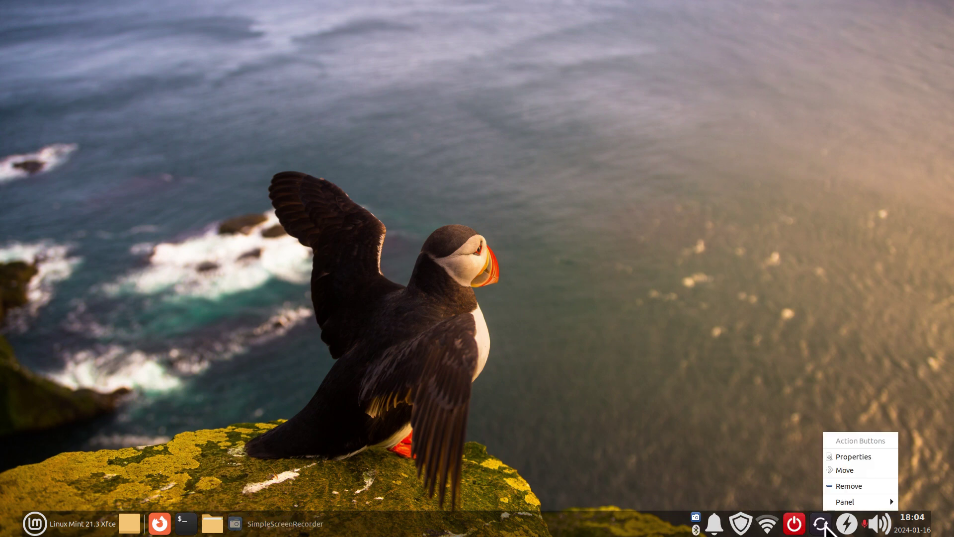
click(844, 470)
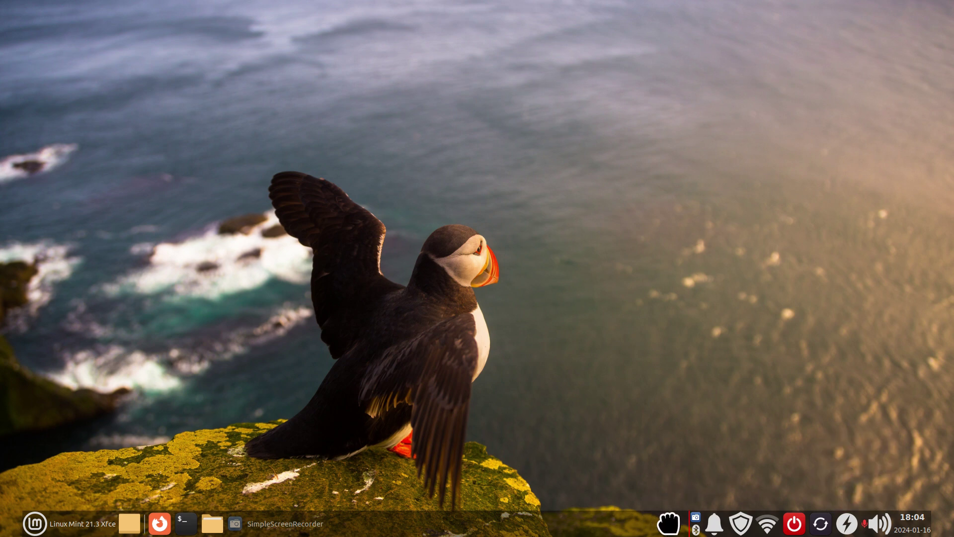
click(702, 530)
Step: Request a shutdown from the relocated panel button and again from the Whisker Menu, cancelling both confirmations
click(703, 530)
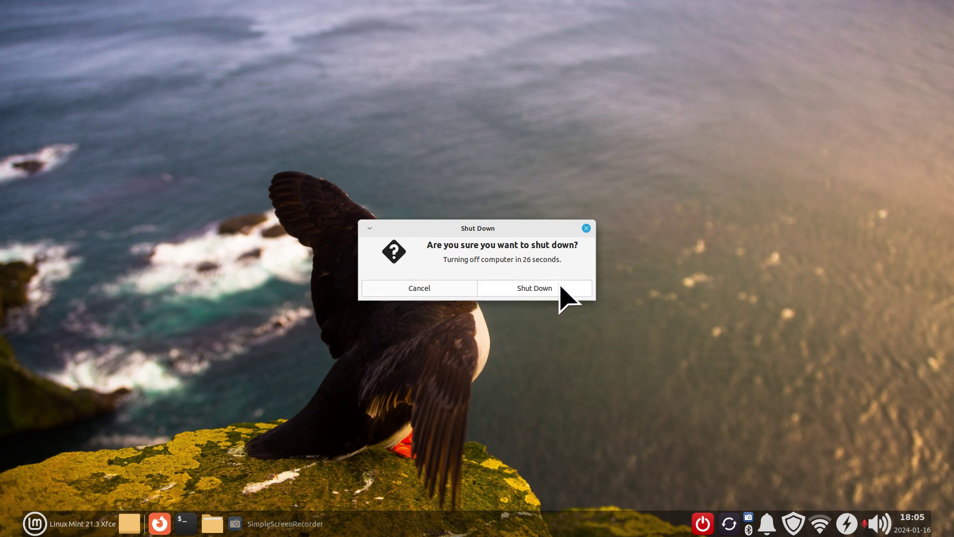
click(408, 289)
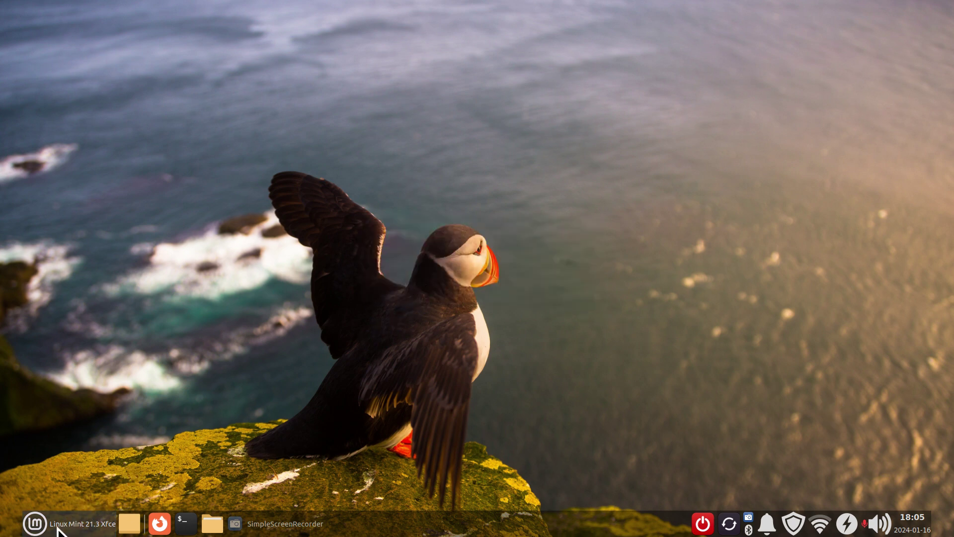
click(31, 522)
click(390, 88)
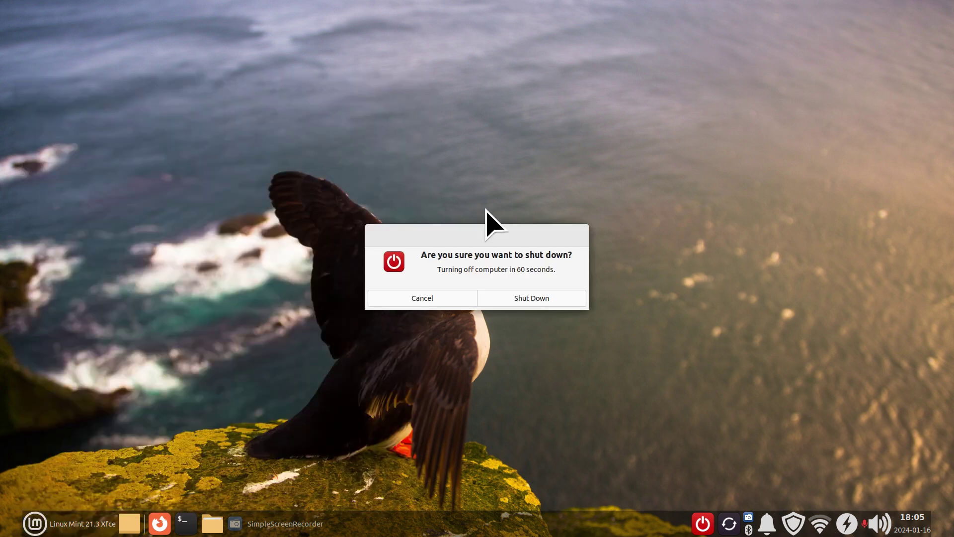
click(449, 301)
Step: Disable the Restart and Shut Down commands in the Whisker Menu properties and close them
right_click(53, 519)
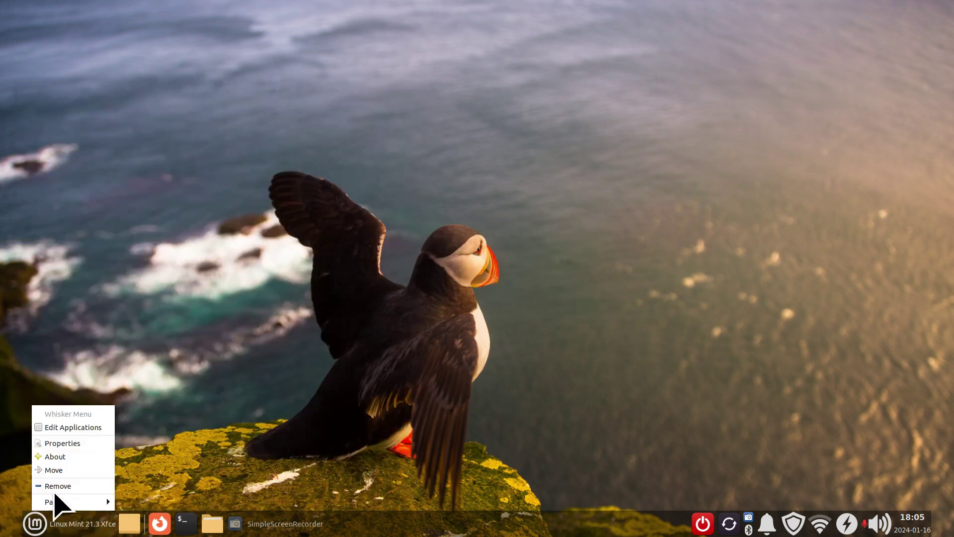
click(56, 447)
click(517, 149)
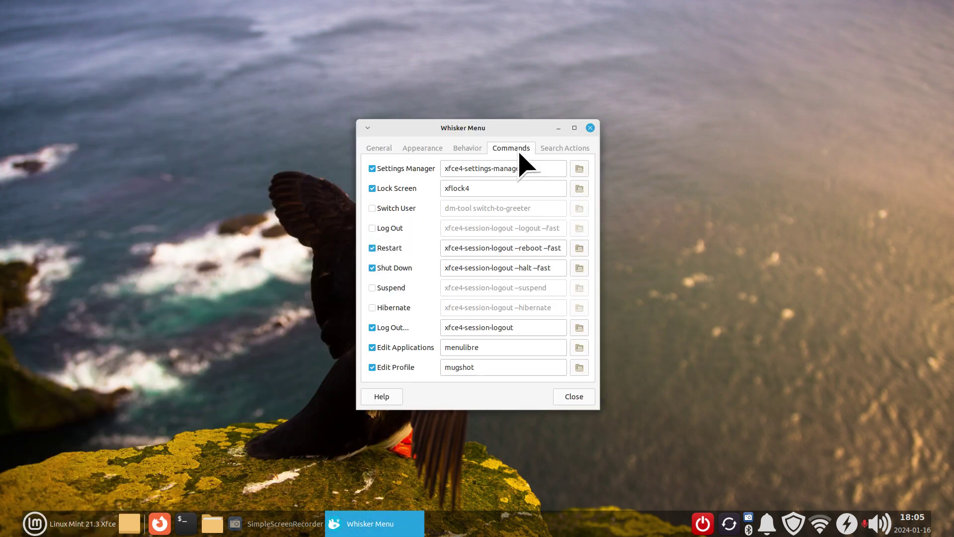
click(379, 250)
click(379, 268)
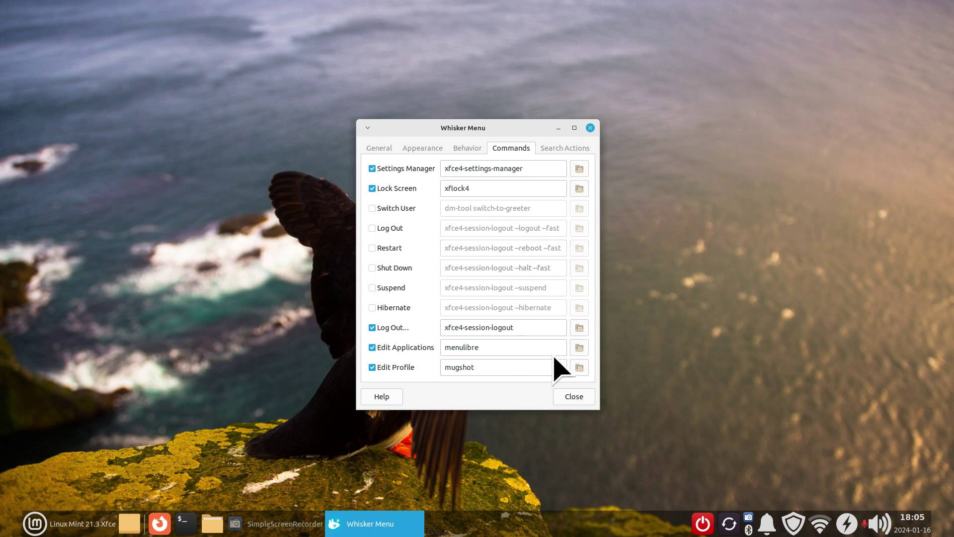
click(572, 398)
Step: Open the session log-out dialog from the Whisker Menu to view its options, and cancel it
click(89, 534)
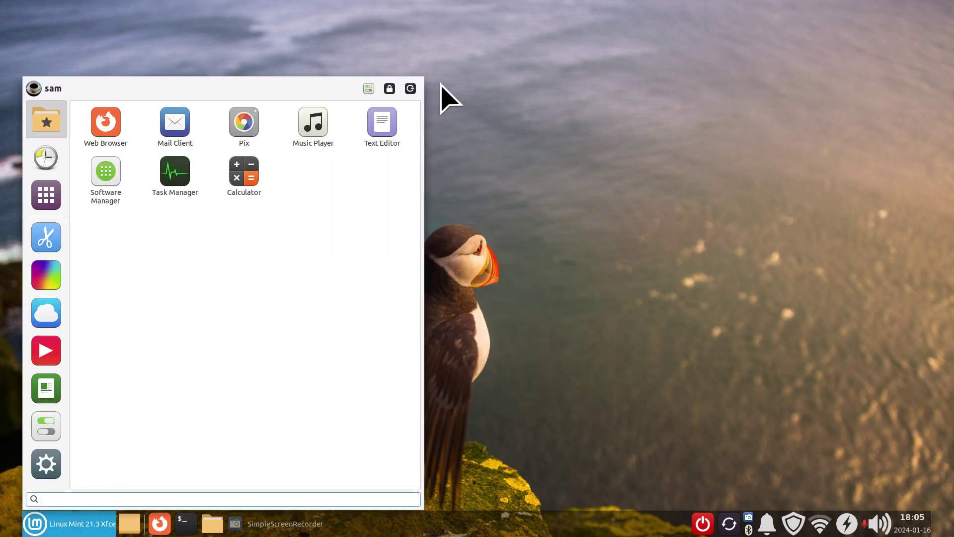
click(411, 89)
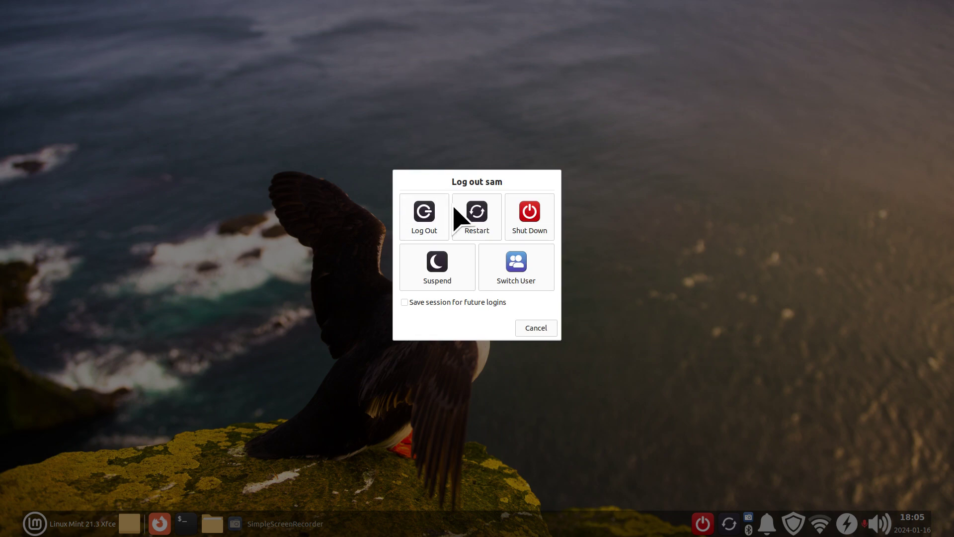
click(528, 332)
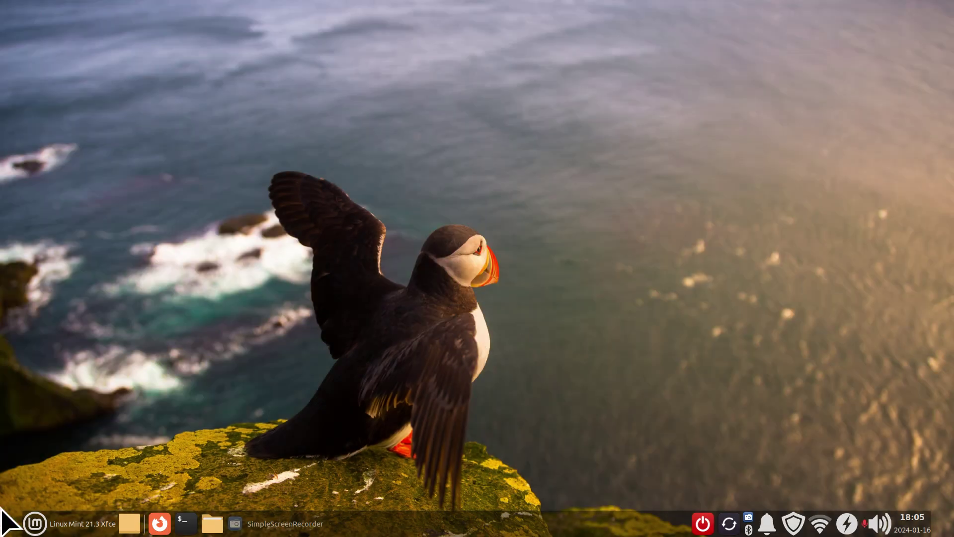
Step: Re-enable the Restart and Shut Down commands in the Whisker Menu properties
right_click(44, 531)
click(74, 442)
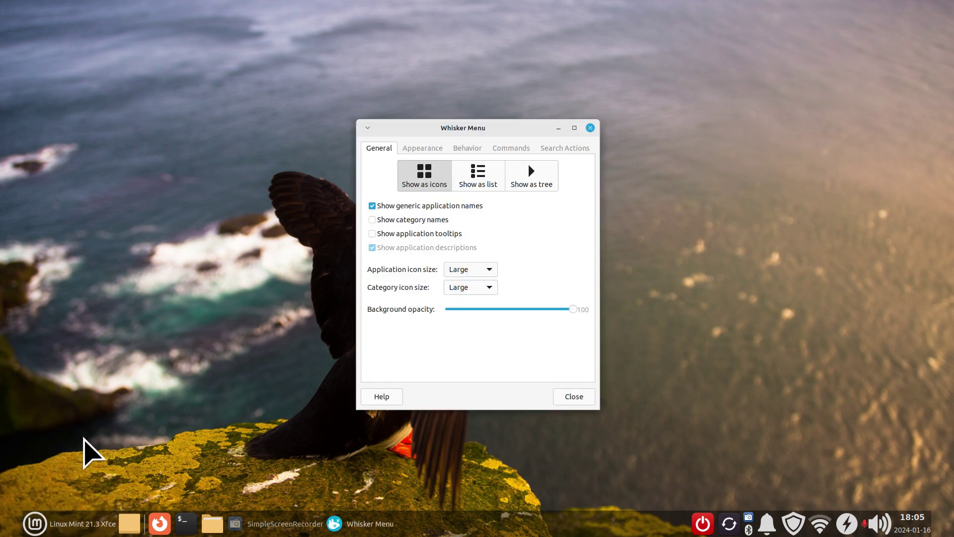
click(508, 149)
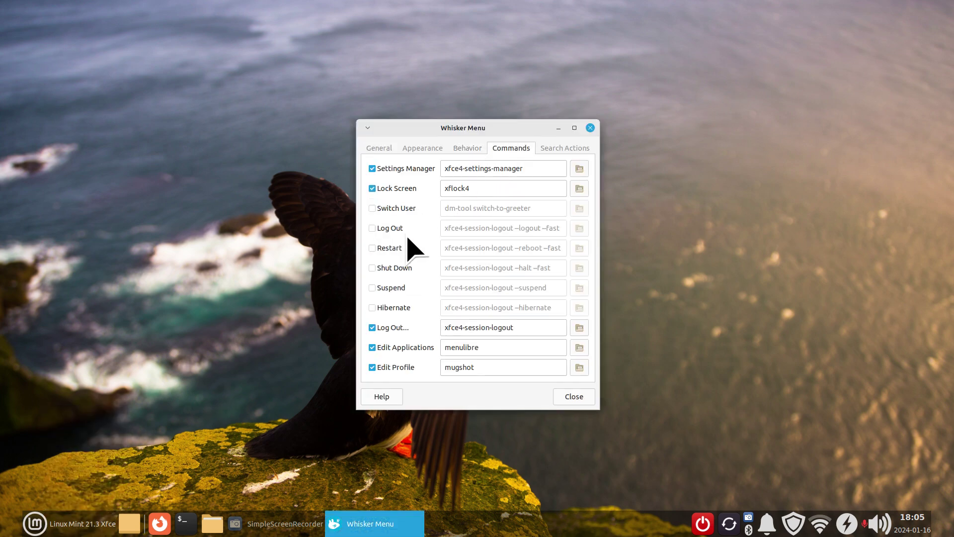
click(379, 249)
click(379, 269)
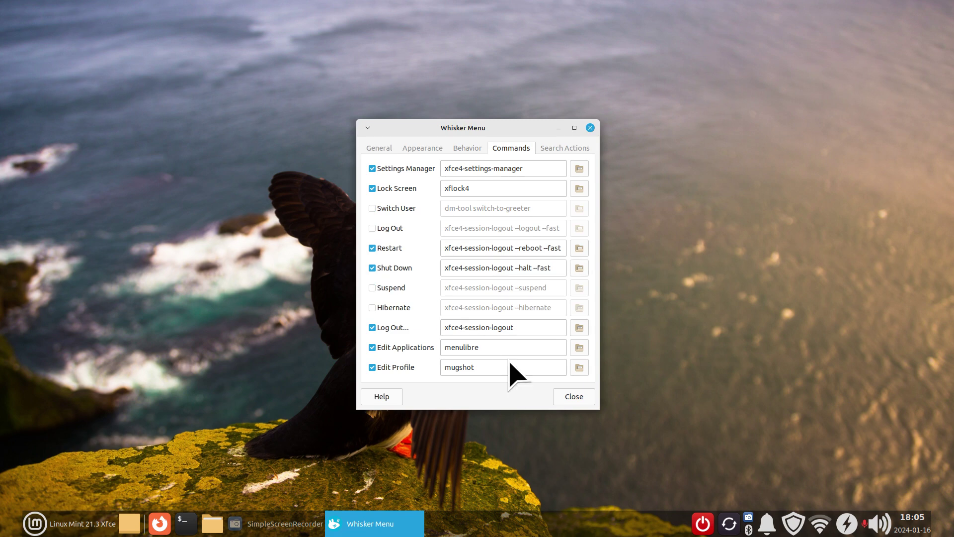
Step: Close the Whisker Menu properties, and request a shutdown from the Whisker Menu and the panel's power button, cancelling both confirmations
click(563, 398)
click(30, 522)
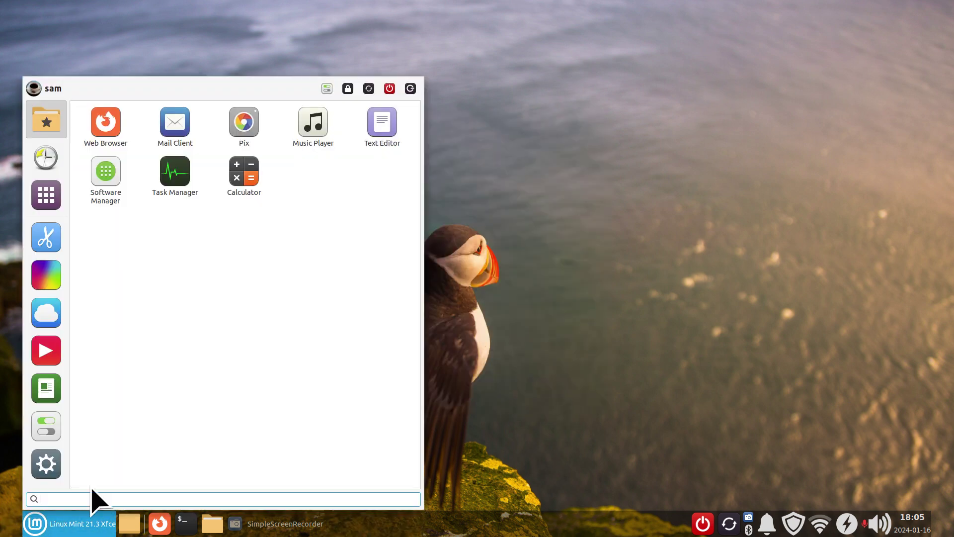
click(389, 88)
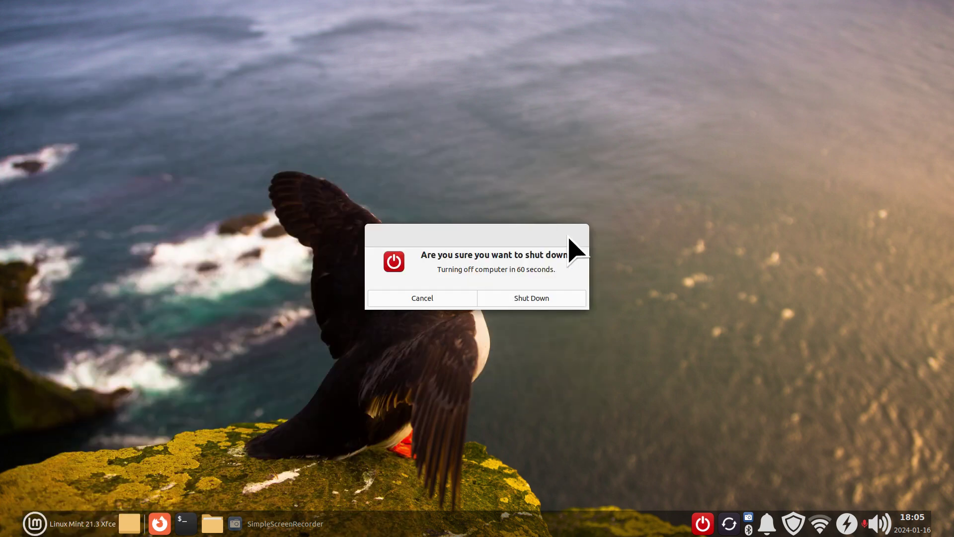
click(412, 298)
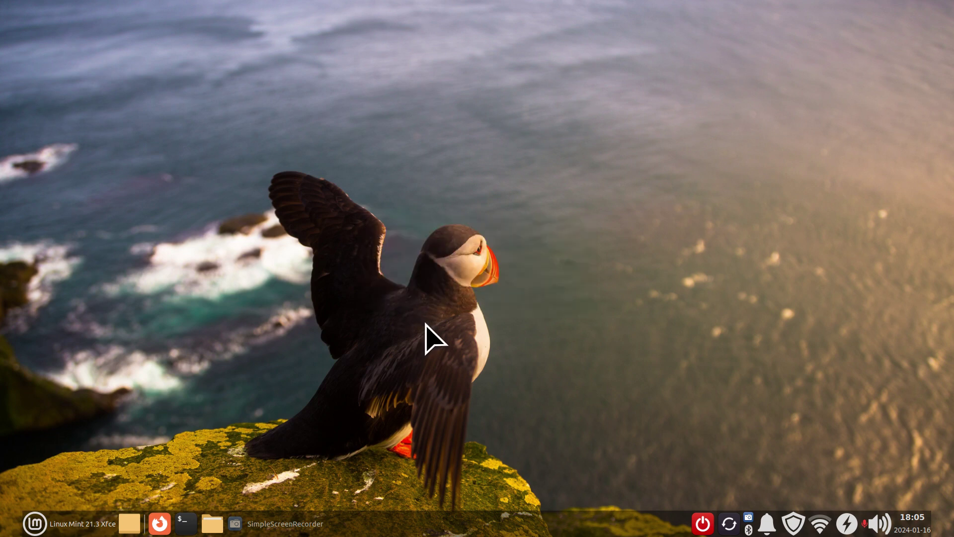
click(702, 526)
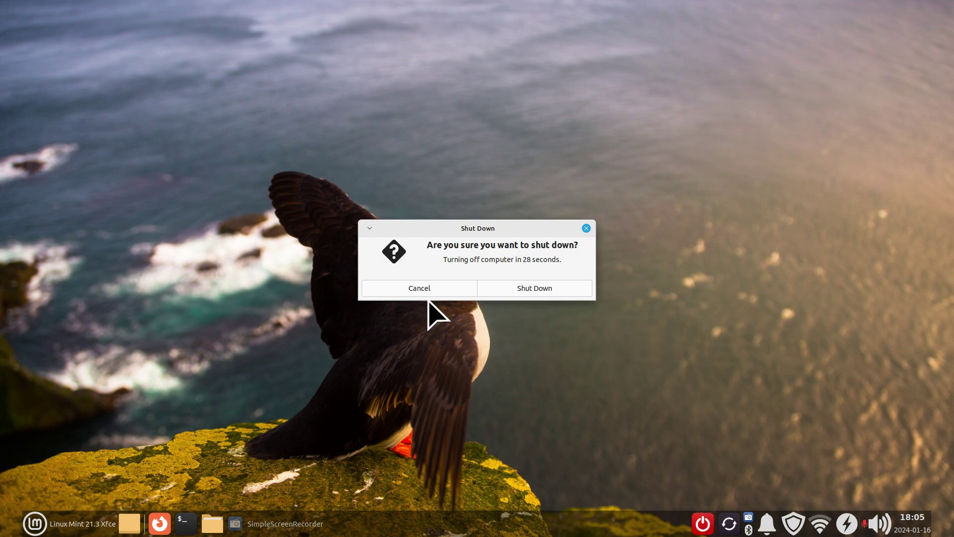
click(398, 292)
Step: Open the session log-out dialog from the Whisker Menu to view its power options, and cancel it
click(70, 523)
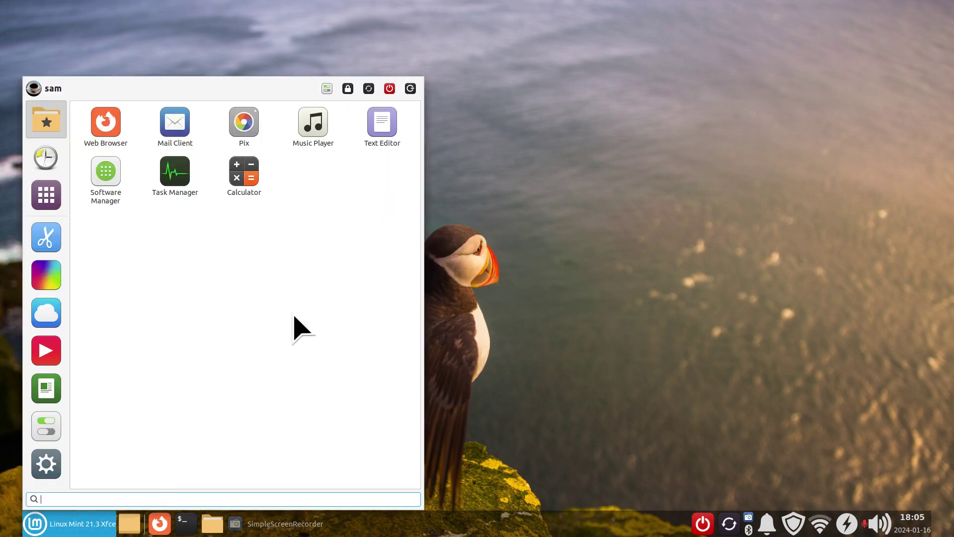
click(410, 89)
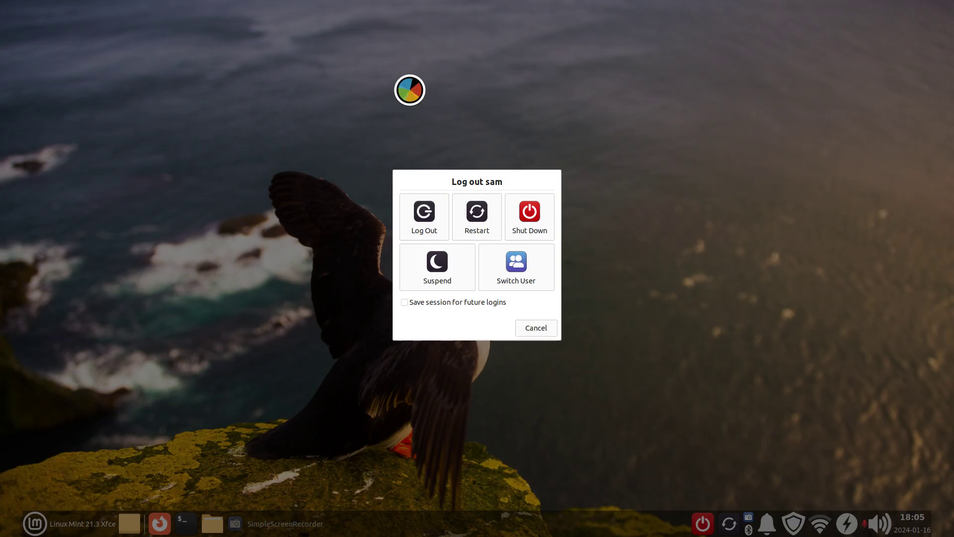
click(532, 329)
Step: Reopen the Whisker Menu properties, move the window aside, and resize the Whisker Menu slightly narrower, with four application icons per row
right_click(23, 526)
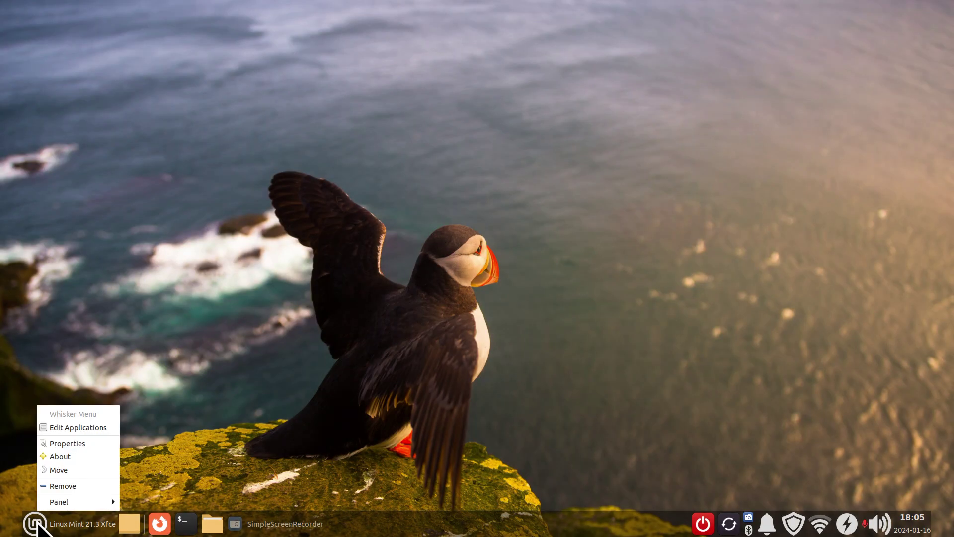
click(84, 448)
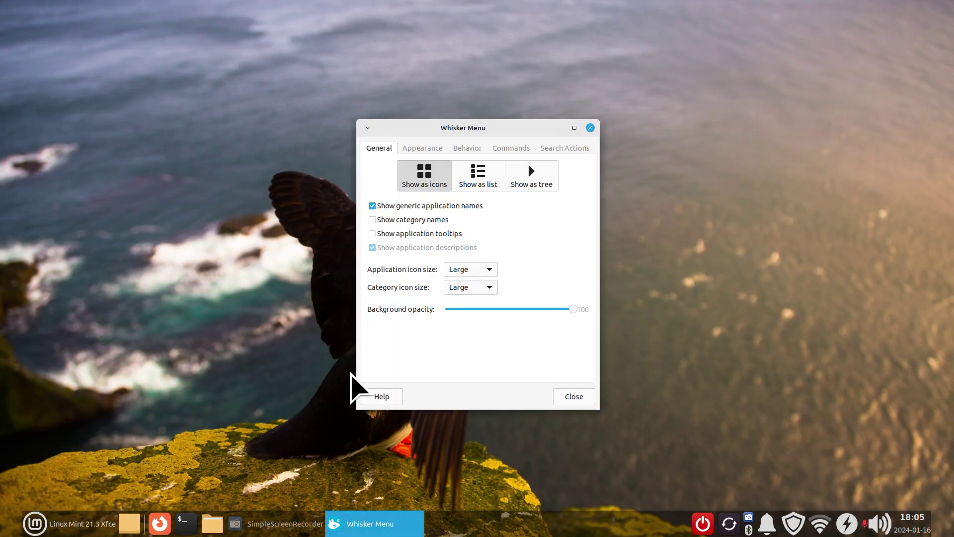
drag(405, 128, 512, 195)
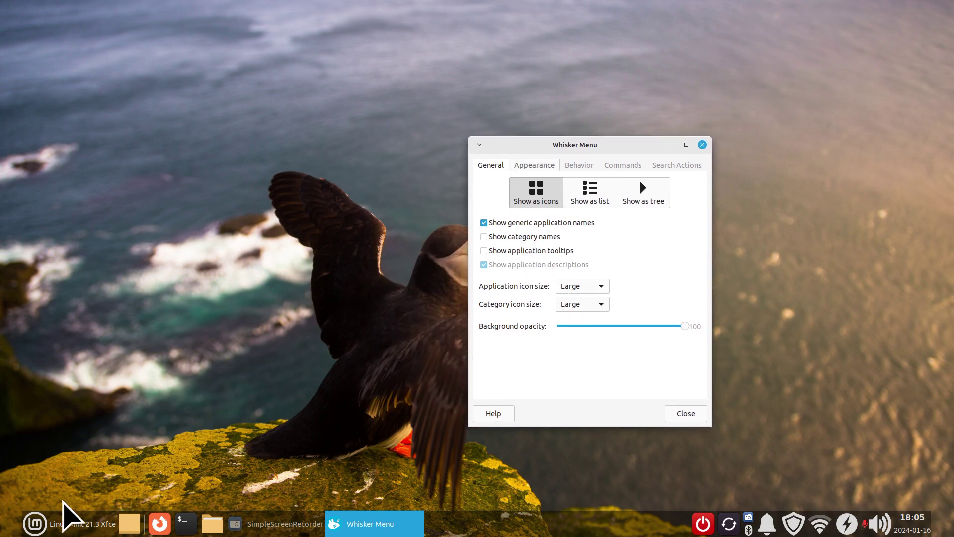
click(74, 523)
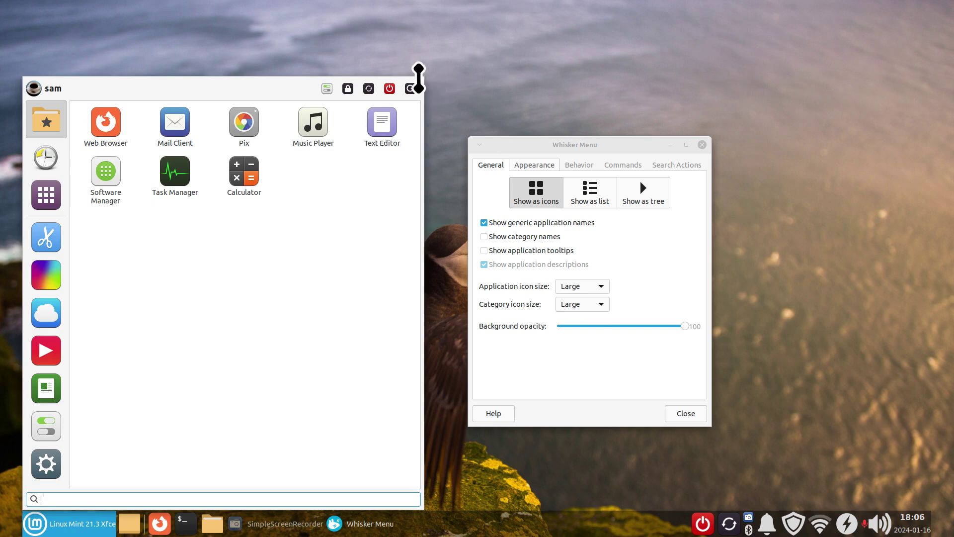
drag(423, 78, 324, 160)
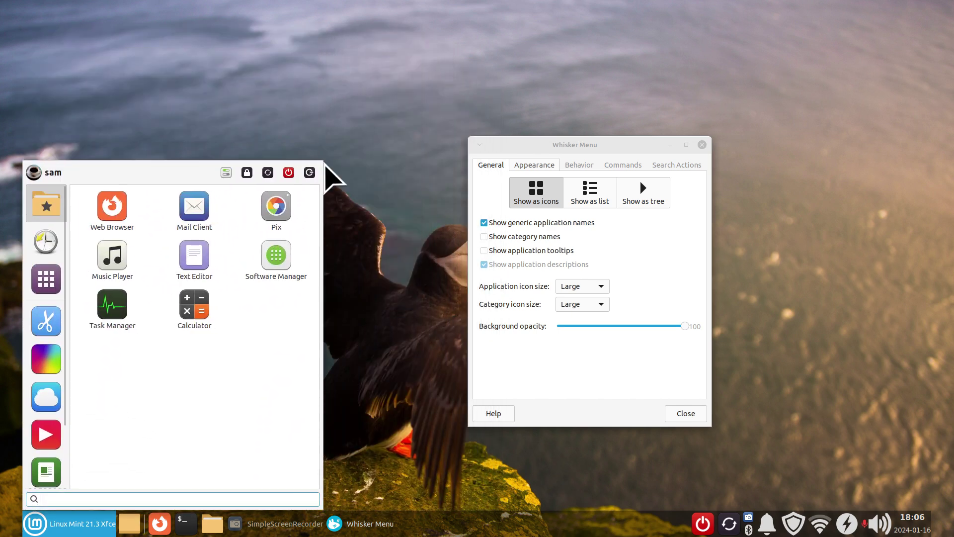
drag(321, 160, 401, 75)
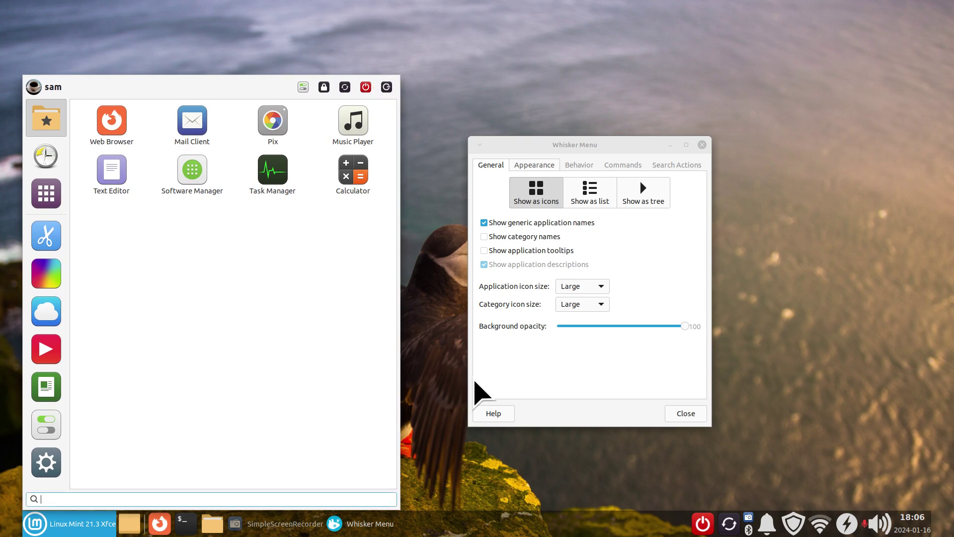
Step: Set the Whisker Menu's application and category icon sizes to Very Small and preview the menu
click(583, 289)
click(581, 227)
click(591, 305)
click(583, 245)
click(85, 517)
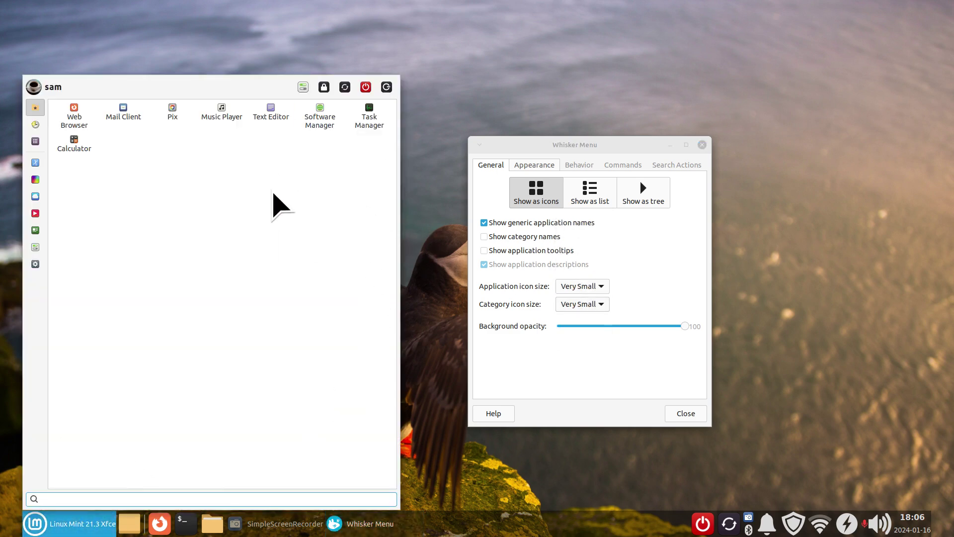
Step: Set the Whisker Menu's application and category icon sizes to Very Large and preview the menu
click(589, 287)
click(577, 380)
click(596, 304)
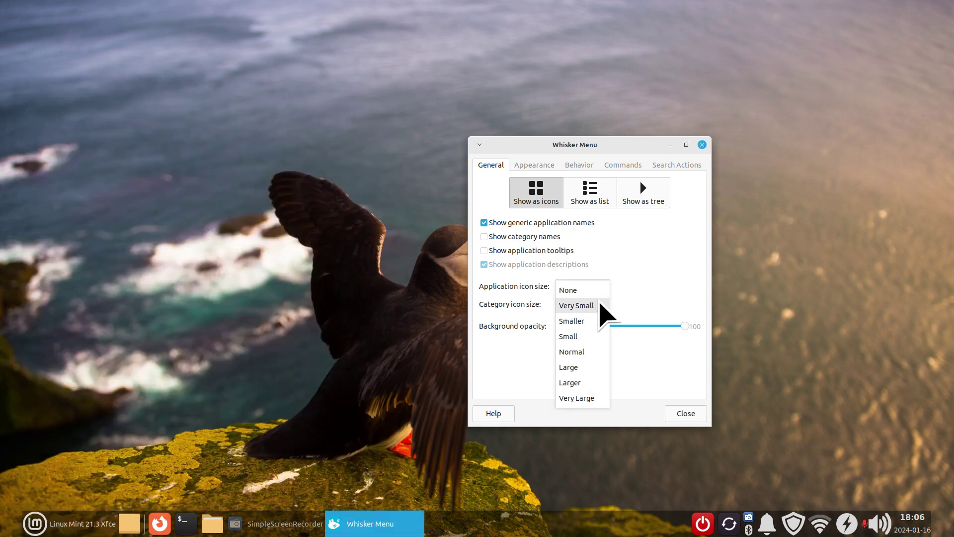
click(591, 400)
click(112, 521)
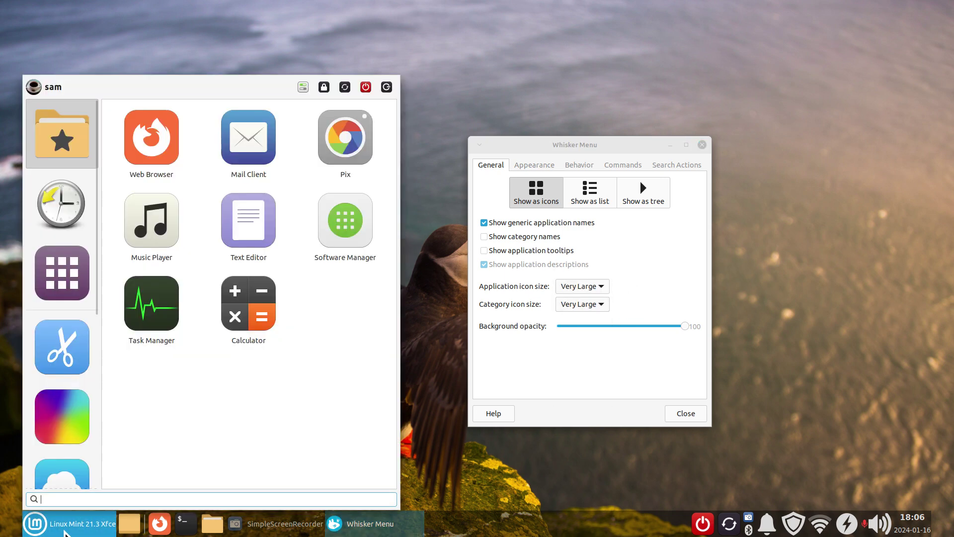
click(666, 286)
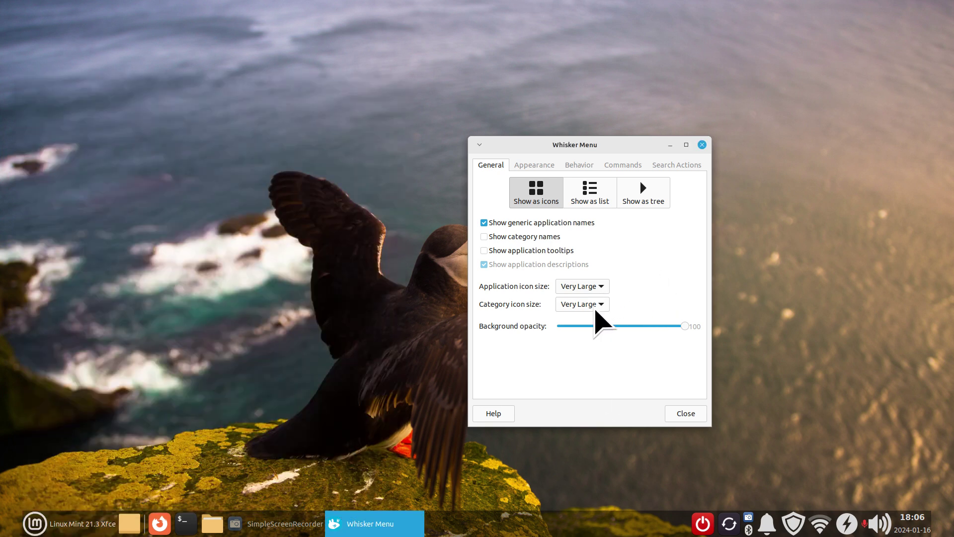
Step: Set the Whisker Menu's category and application icon sizes back to Large and check the menu
click(596, 306)
click(590, 275)
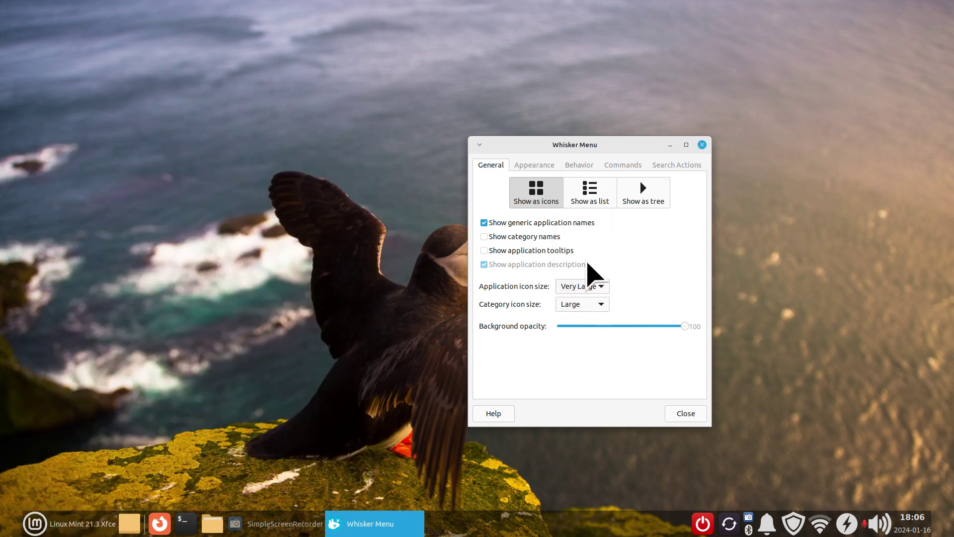
click(590, 288)
click(590, 257)
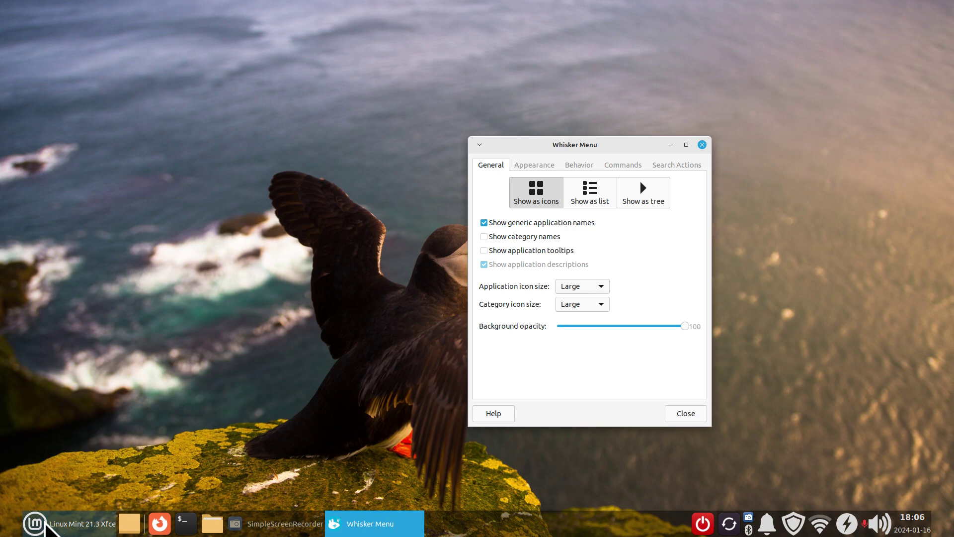
click(54, 526)
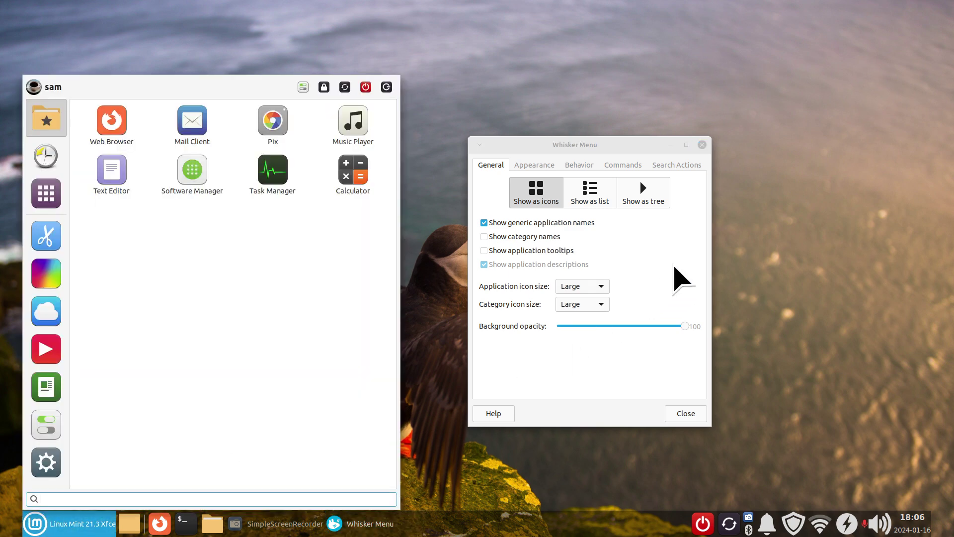
click(682, 280)
Step: Try displaying the Whisker Menu's panel button as Icon and as Title, and restore Icon and title
click(517, 165)
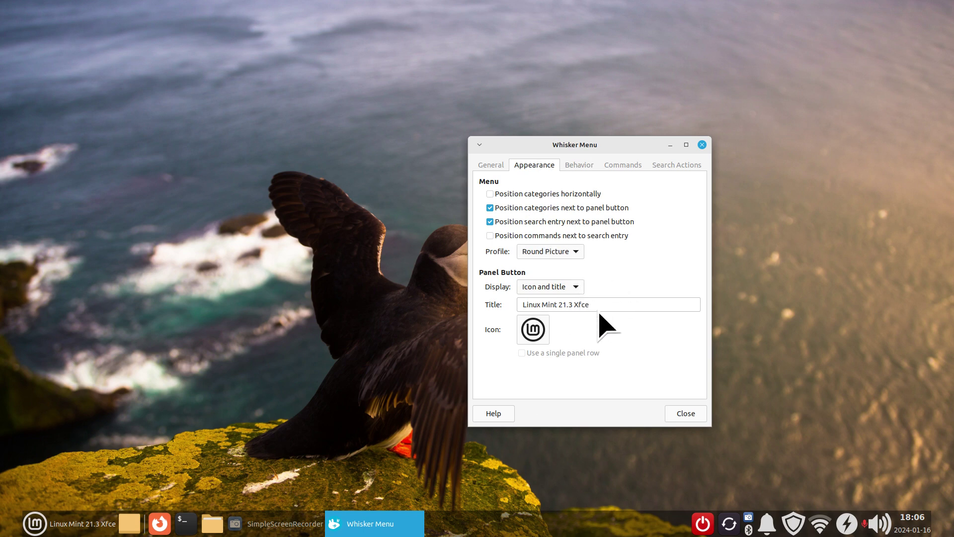
drag(602, 305, 533, 305)
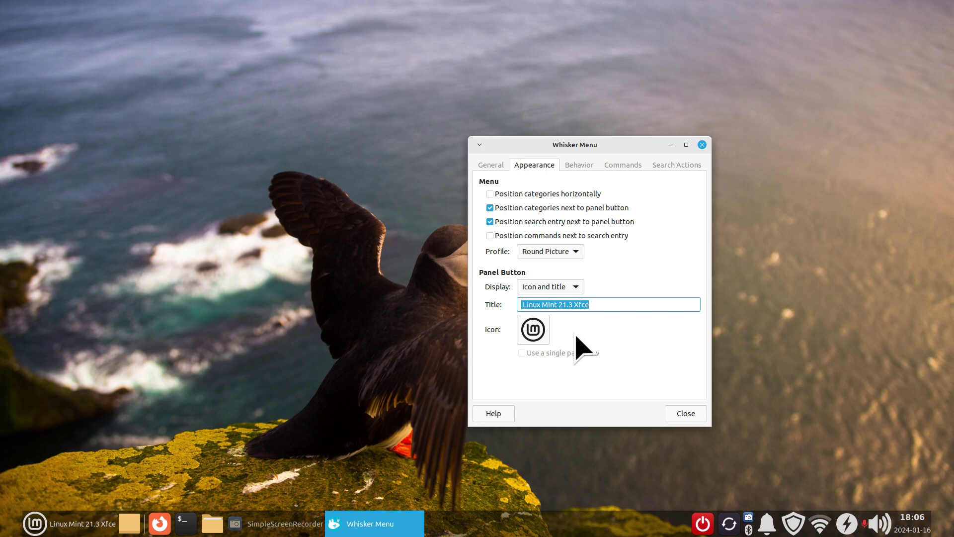
click(551, 292)
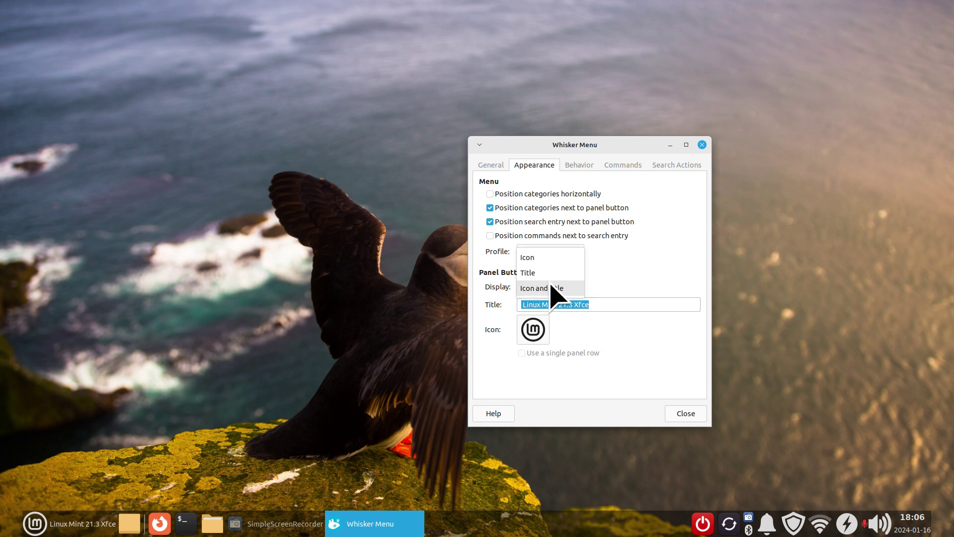
click(551, 256)
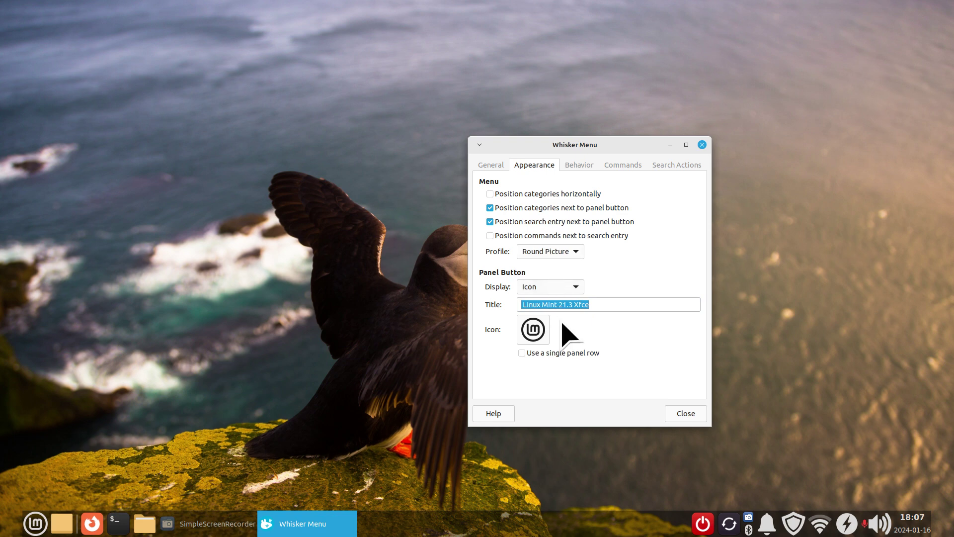
click(547, 290)
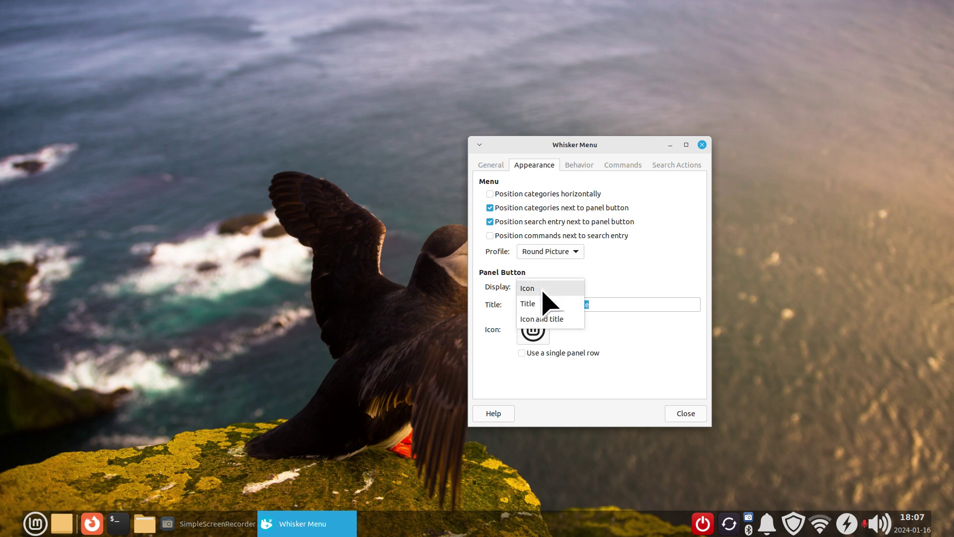
click(544, 304)
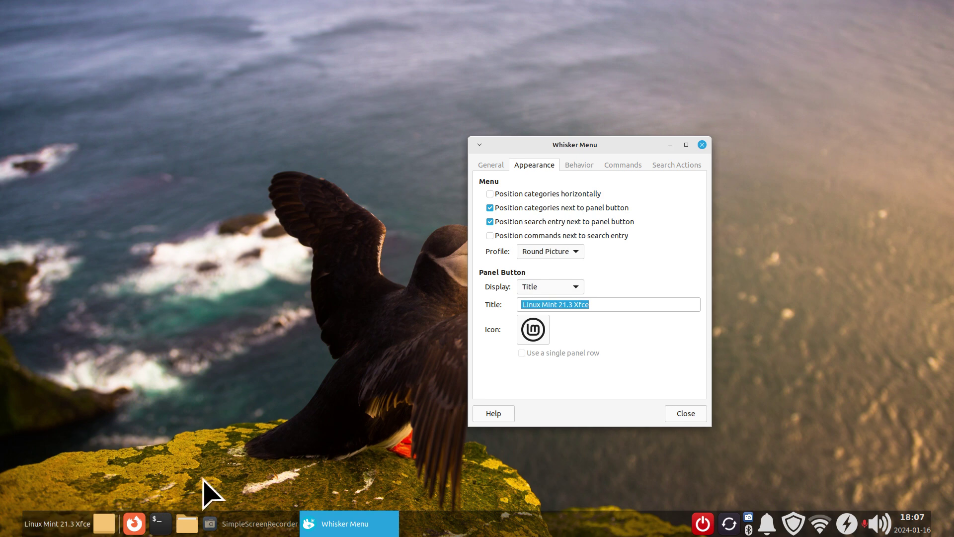
click(553, 293)
click(554, 304)
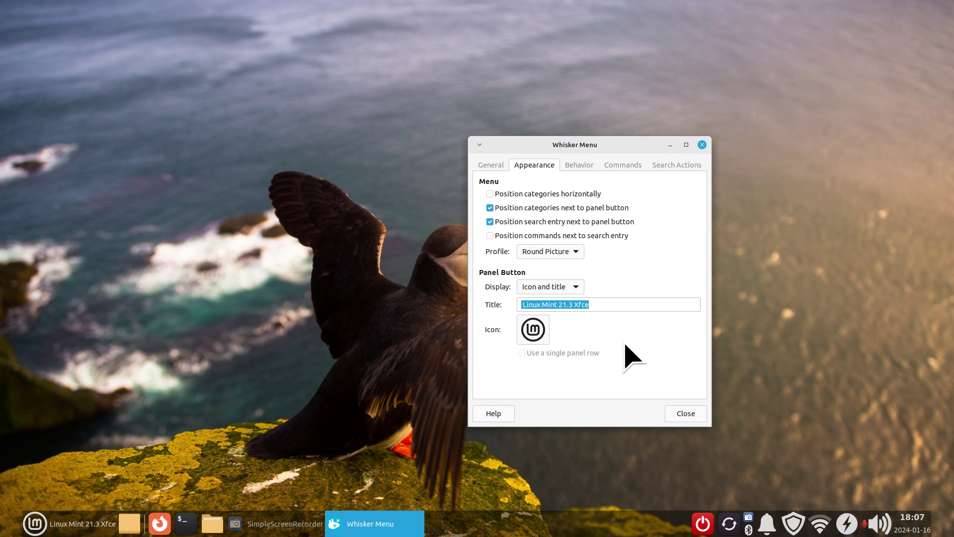
Step: Search the panel button's icon chooser for "mint", cancel the selection, and close the Whisker Menu properties
click(531, 330)
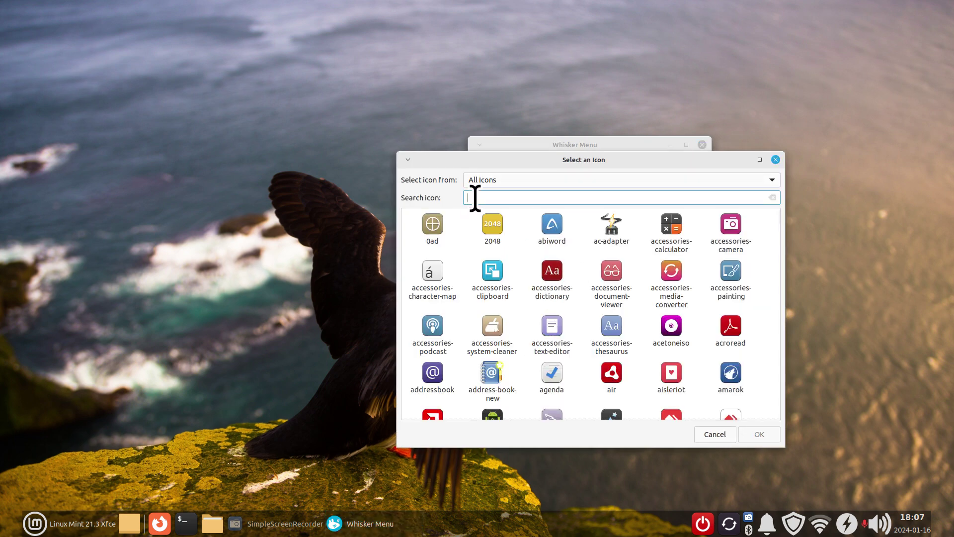
text(mint)
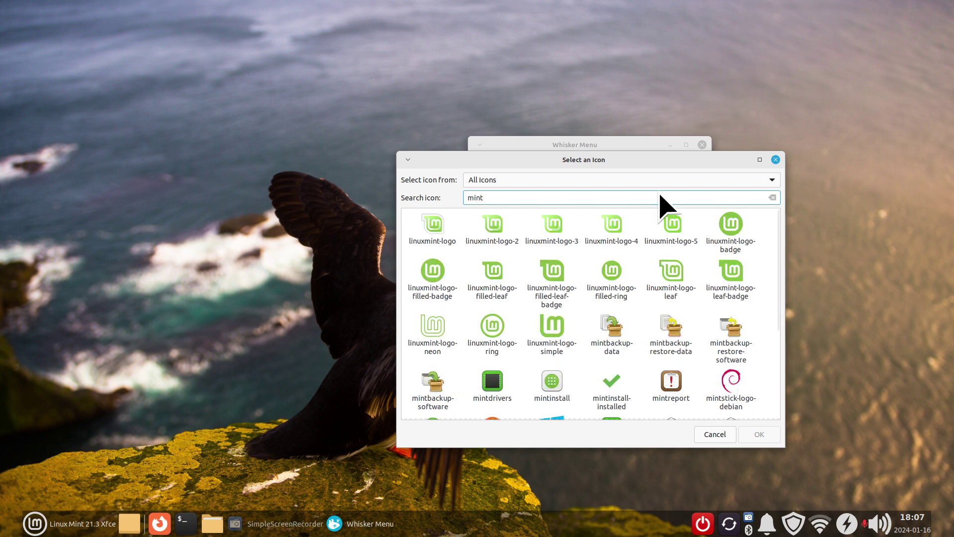
click(718, 436)
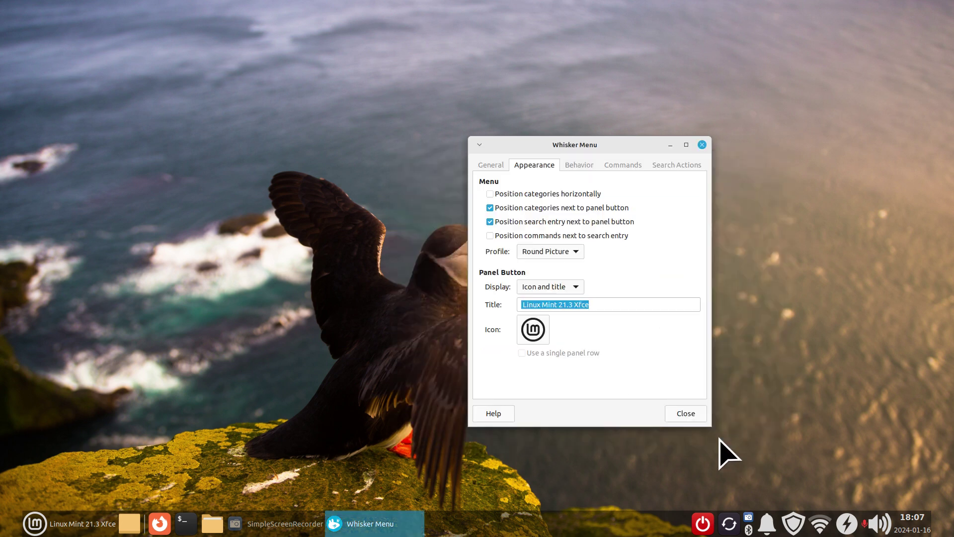
click(702, 144)
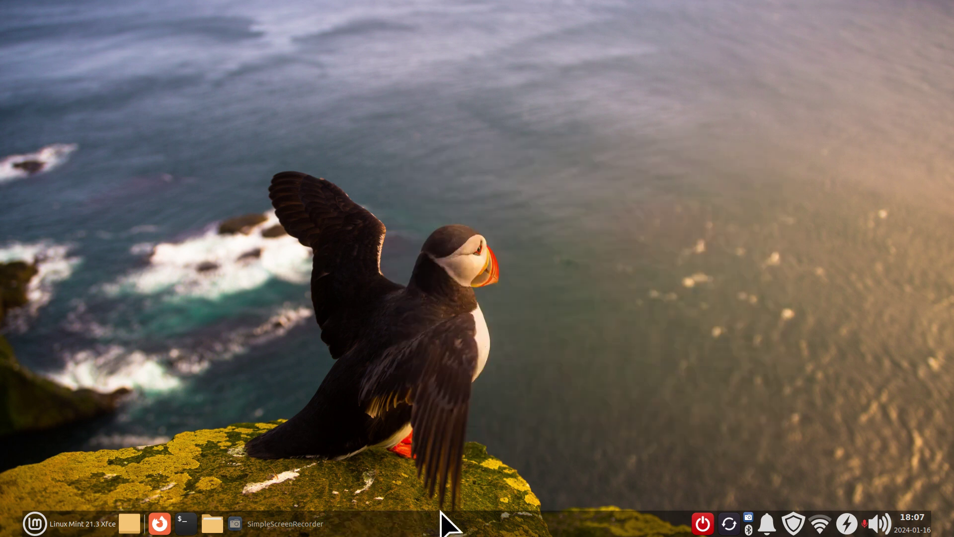
Step: Add Calculator from the Whisker Menu favourites to the desktop and as a new launcher on the panel
click(23, 531)
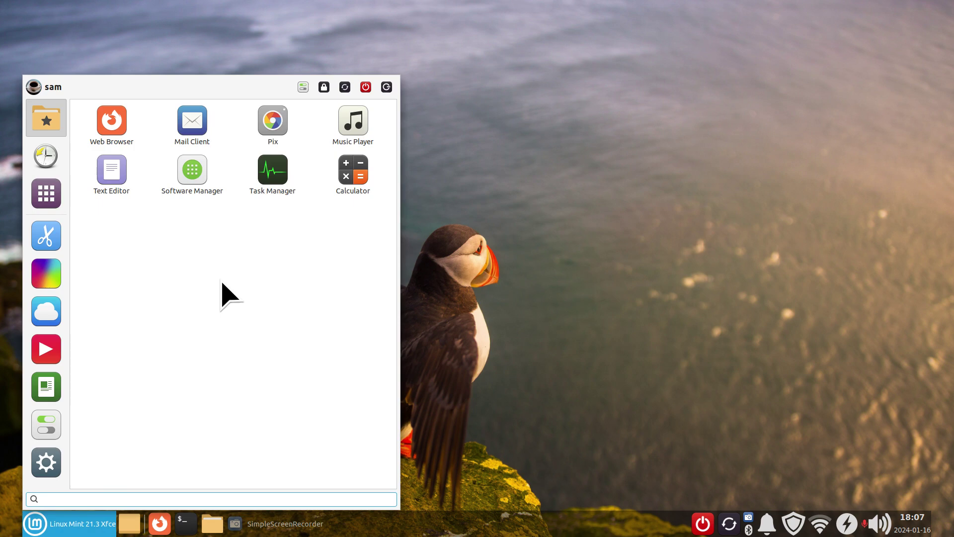
drag(353, 184, 507, 163)
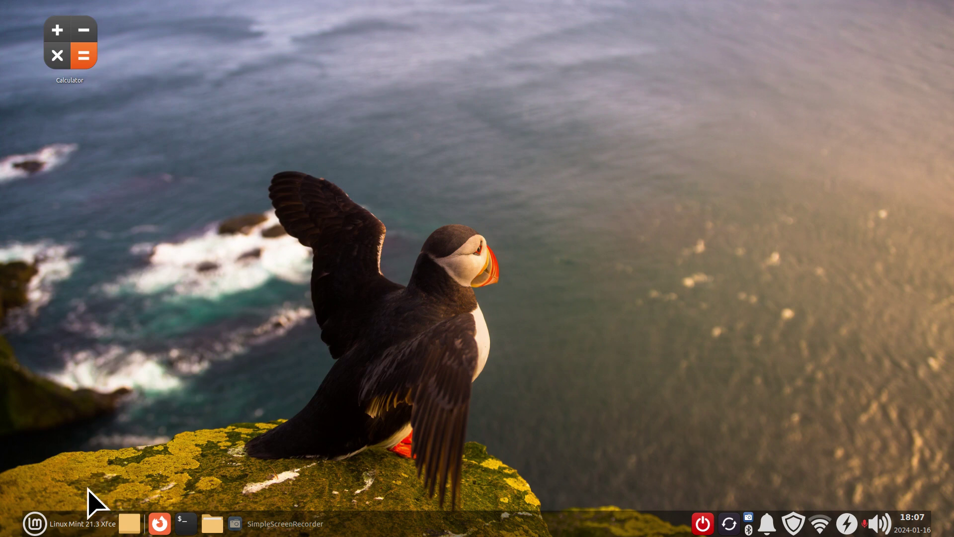
click(35, 524)
drag(358, 188, 385, 522)
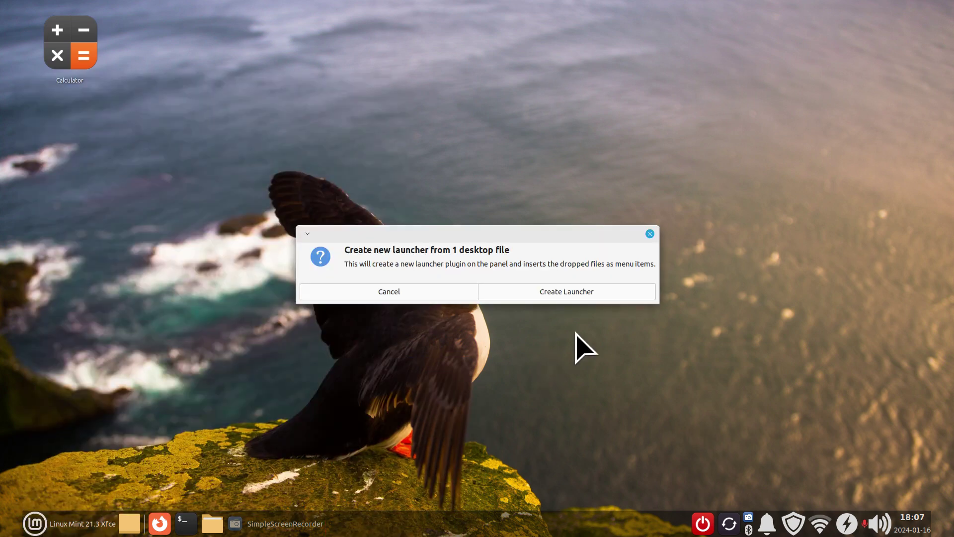
click(601, 298)
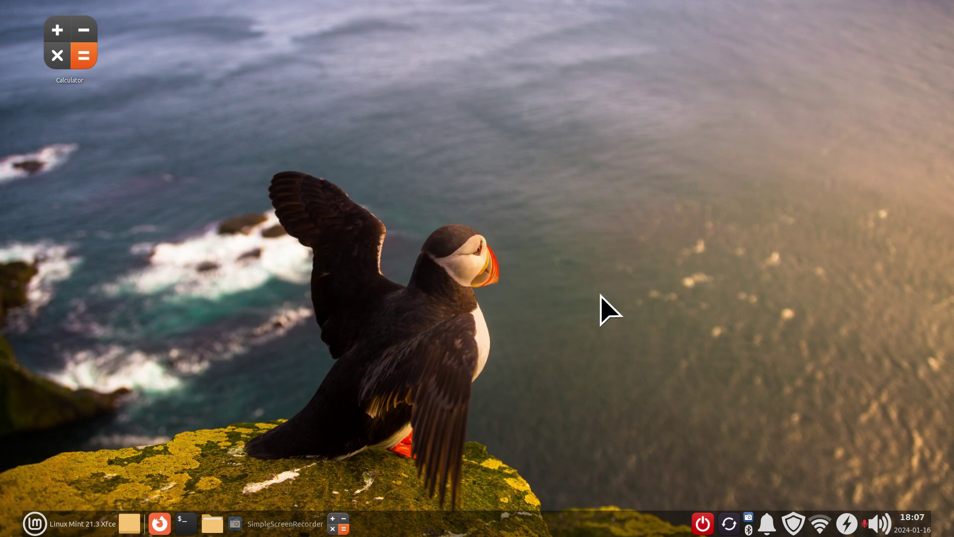
Step: Review the context options offered for Calculator in the Whisker Menu favourites and close the menu
click(28, 534)
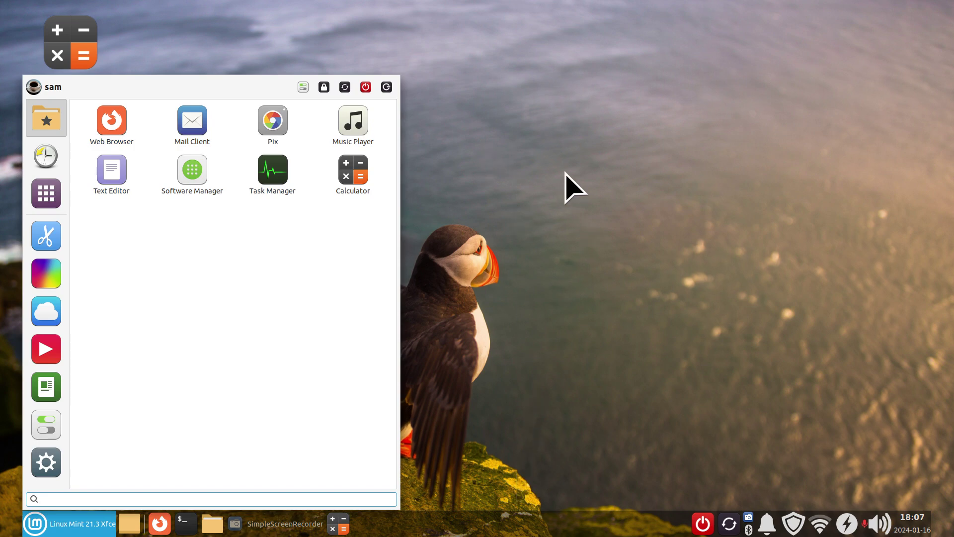
right_click(353, 169)
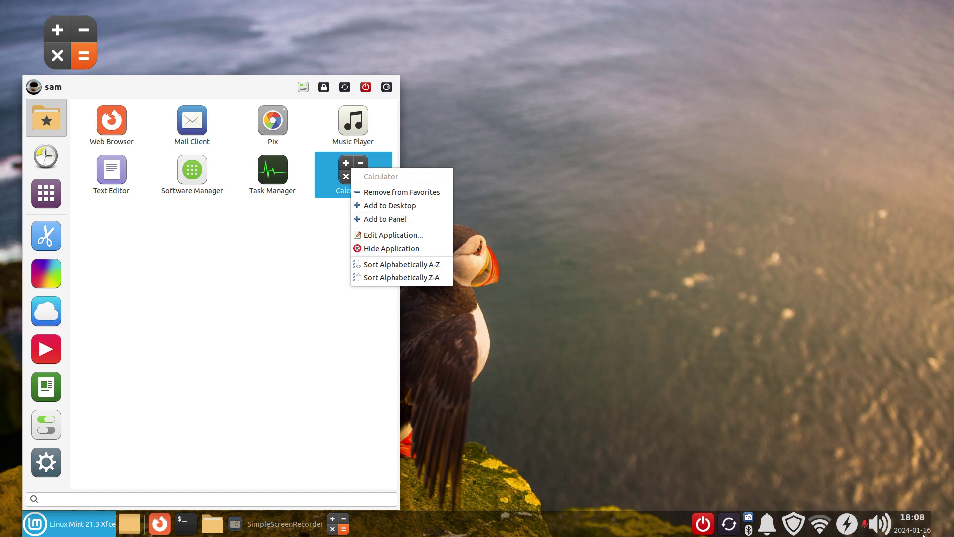
click(334, 367)
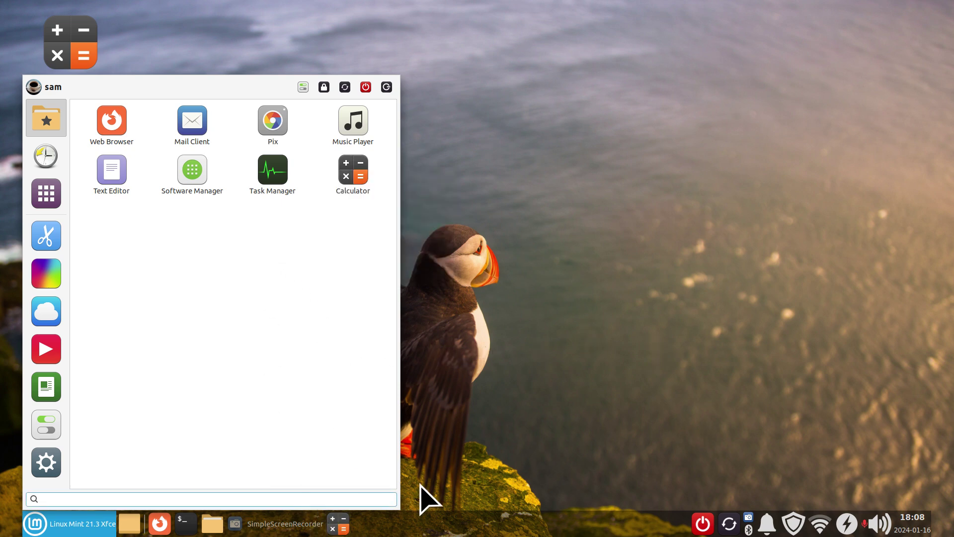
click(517, 420)
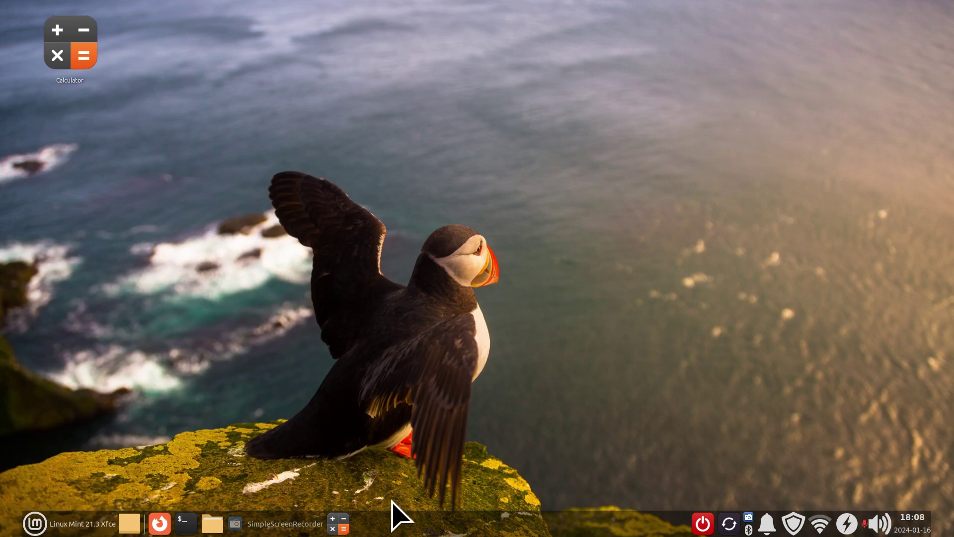
Step: Try the Calculator launcher on the panel just before Firefox, and between the notification bell and the update shield
right_click(342, 521)
click(362, 470)
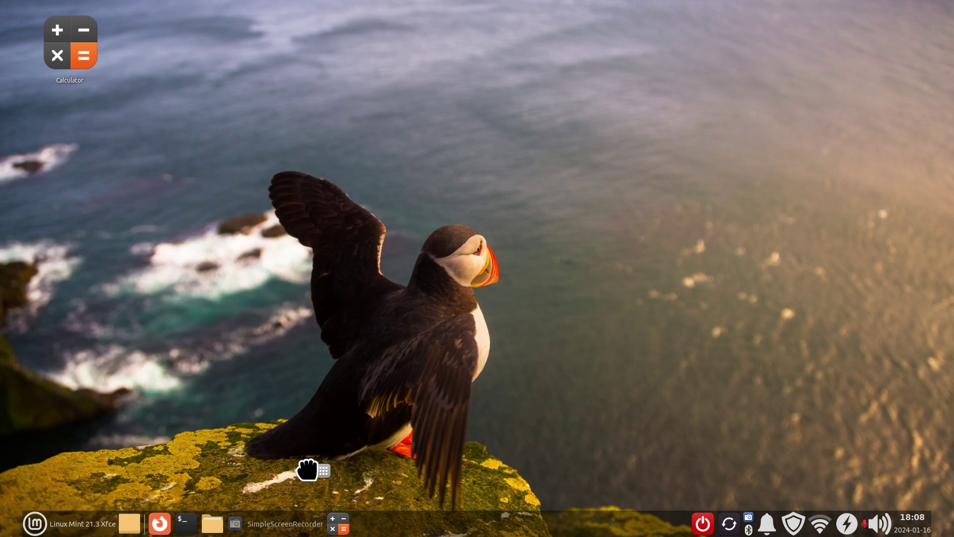
click(154, 521)
right_click(161, 519)
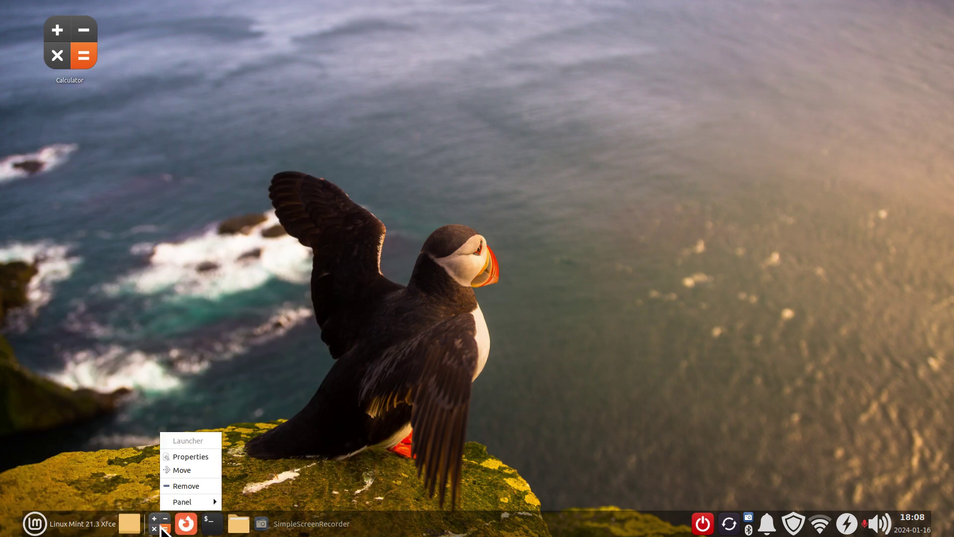
click(184, 472)
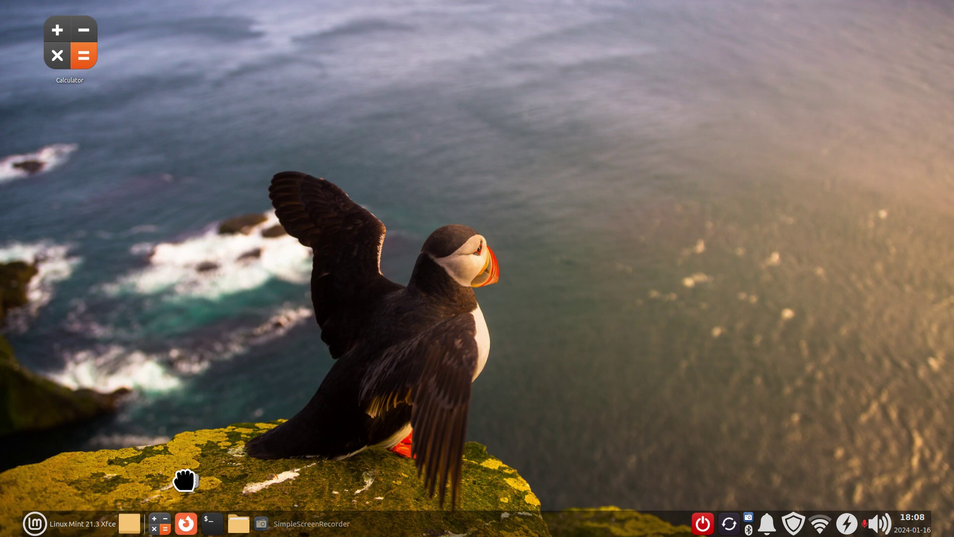
click(785, 520)
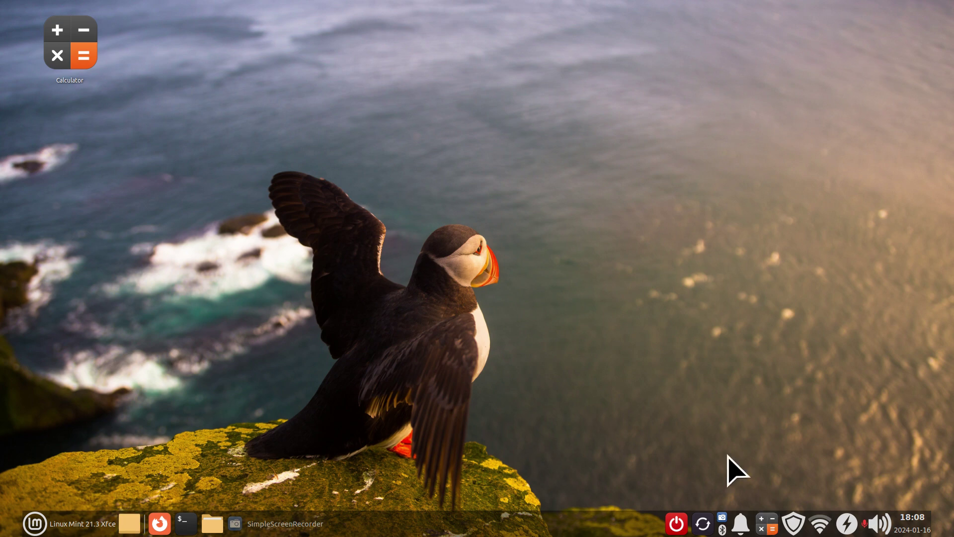
Step: Move the Calculator launcher on the panel to just before the red power button
right_click(772, 531)
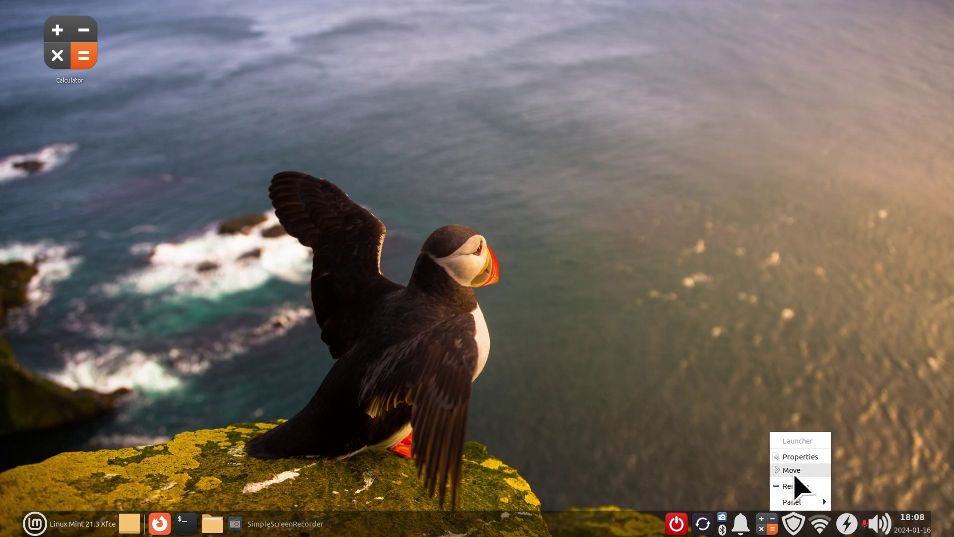
click(798, 473)
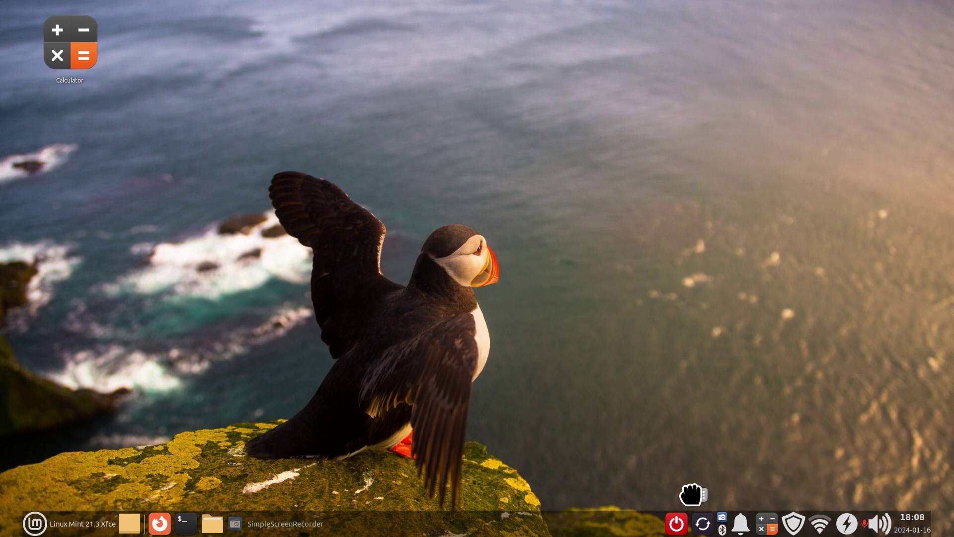
click(661, 522)
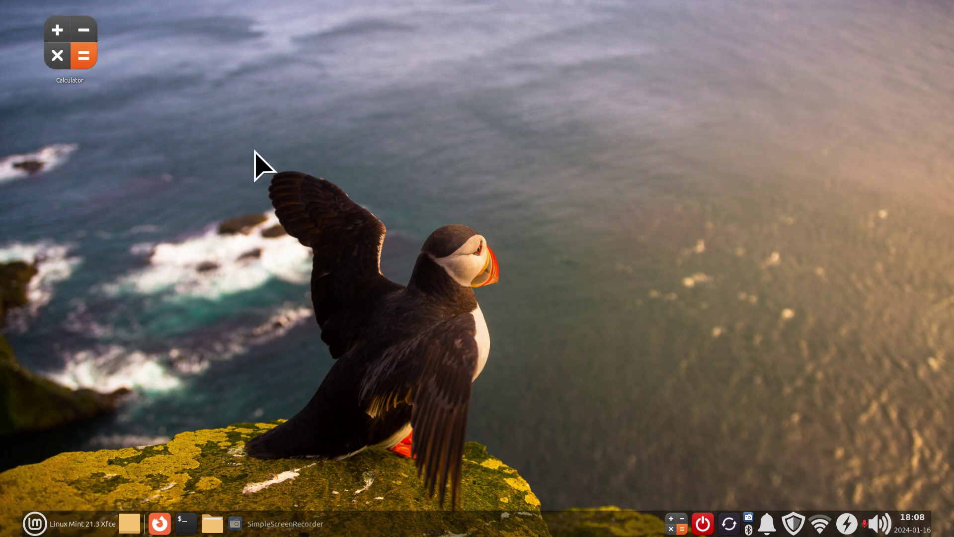
Step: Set the desktop icon size to 128 in the desktop settings and close them
right_click(174, 87)
click(232, 251)
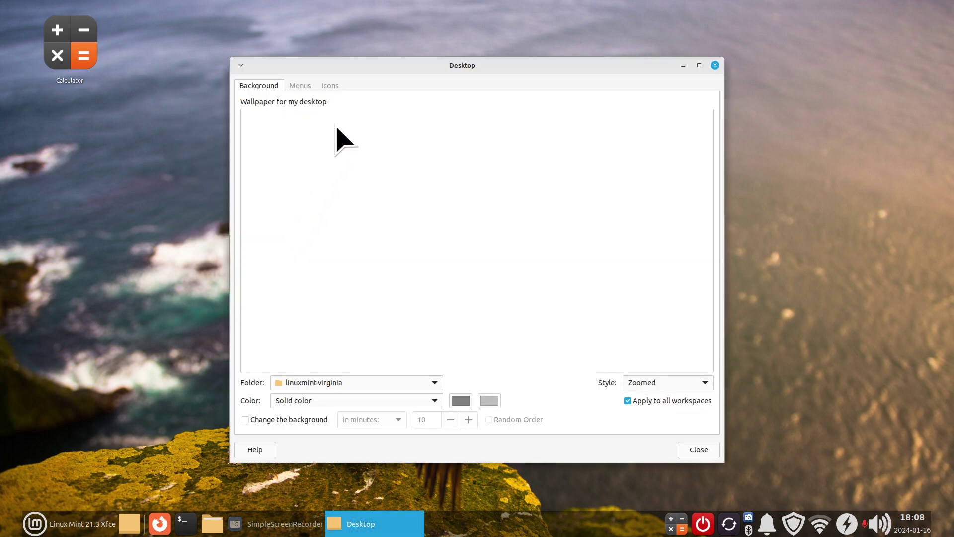
click(330, 86)
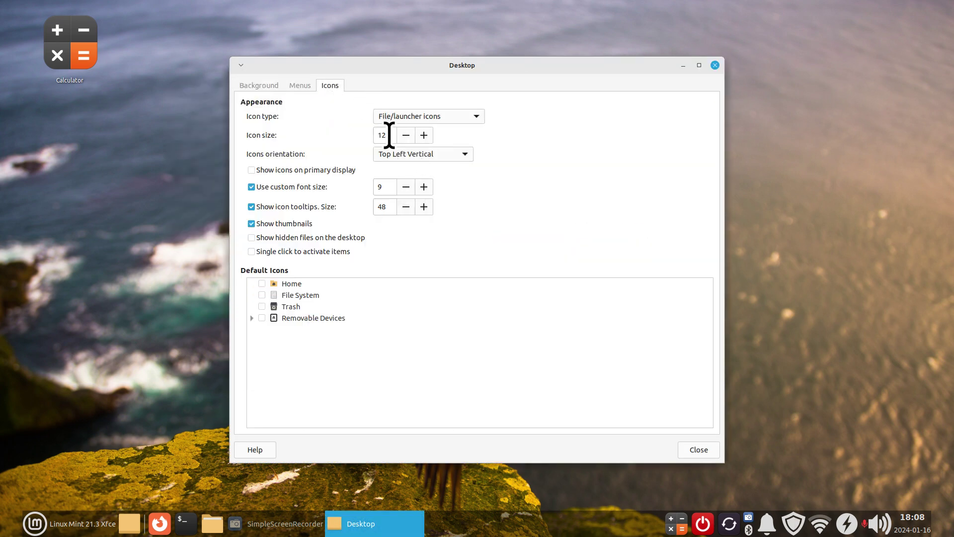
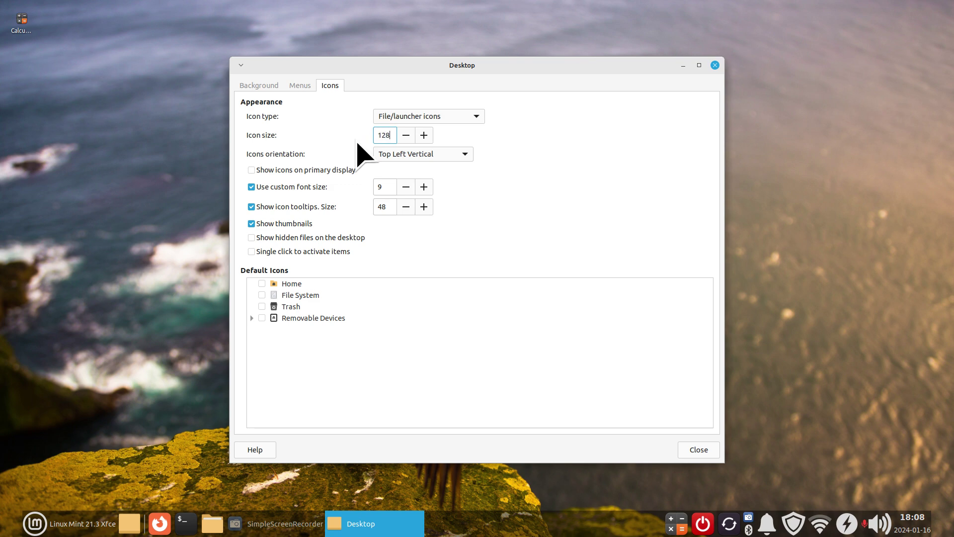
key(Return)
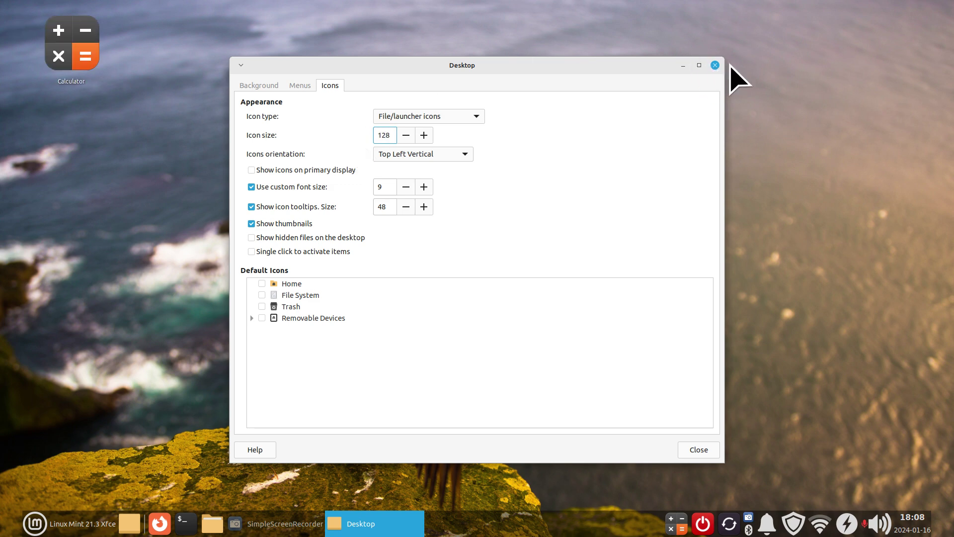
click(715, 65)
Step: Extend the length of Panel 1 to 1920 pixels in the panel preferences and close them
click(35, 527)
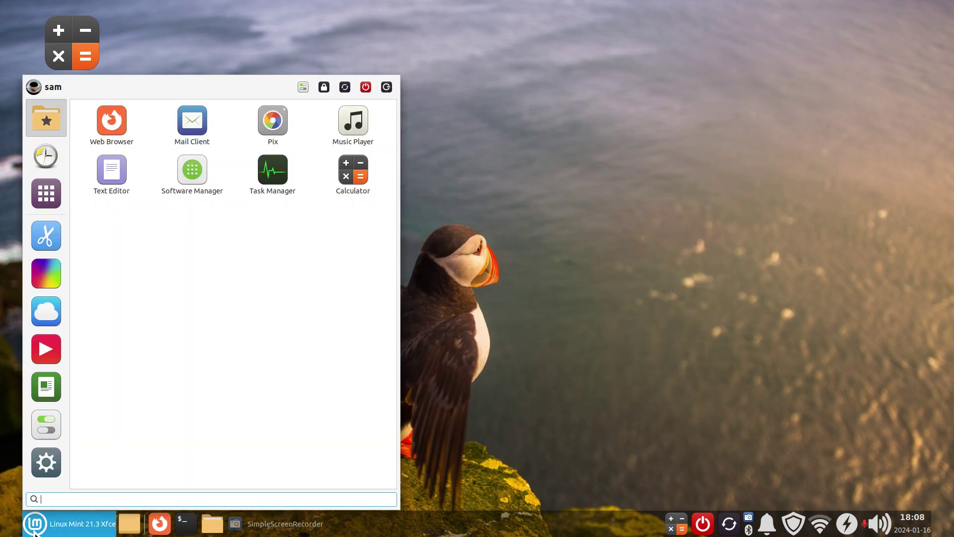
click(537, 350)
right_click(402, 528)
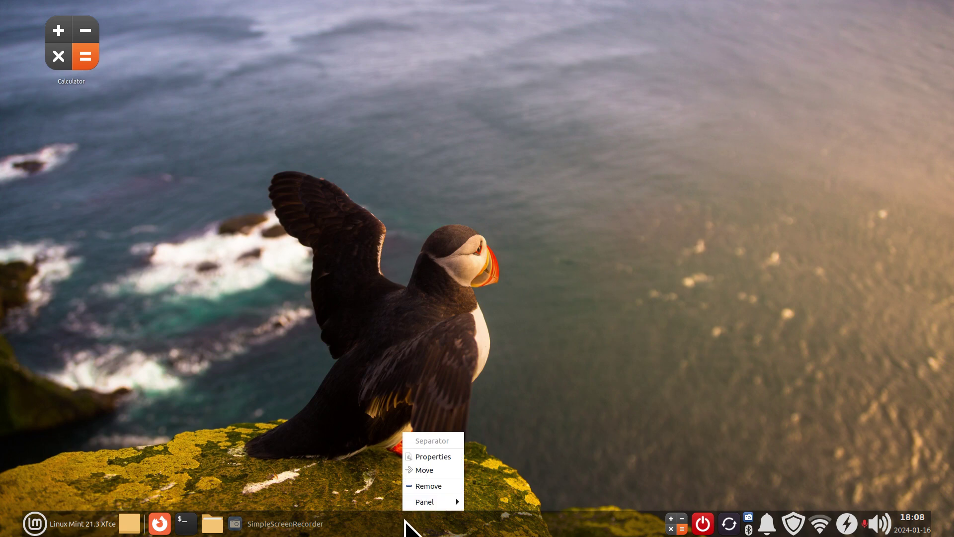
mouse_move(438, 502)
click(506, 457)
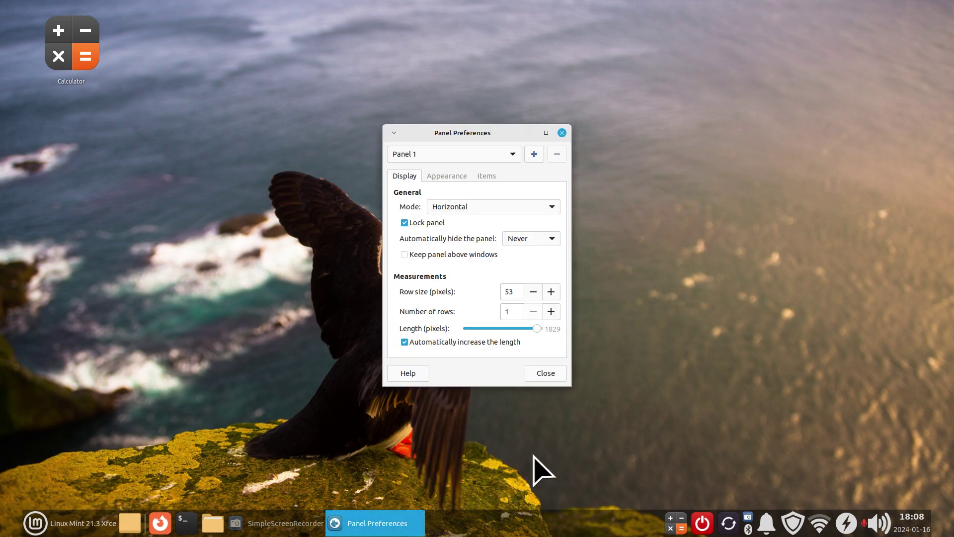
drag(538, 329, 562, 330)
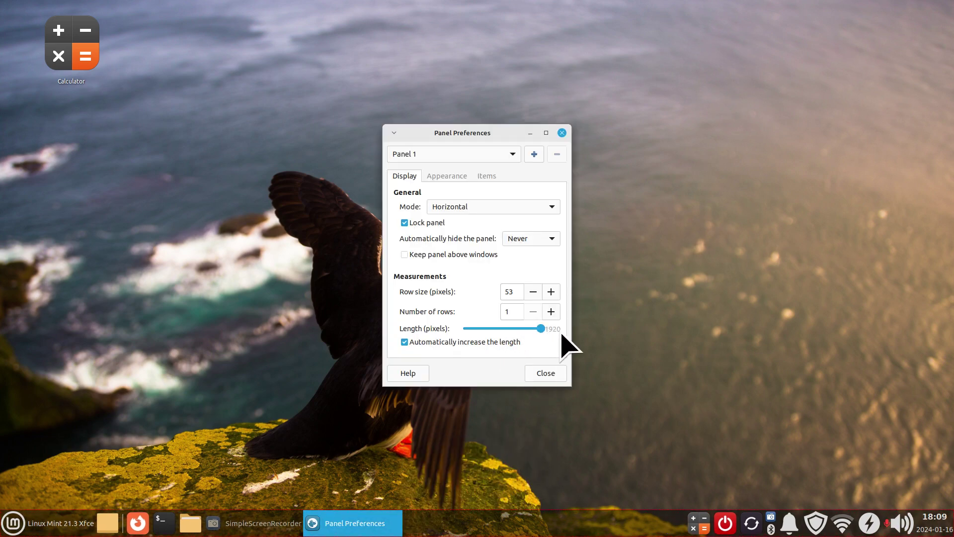
click(546, 373)
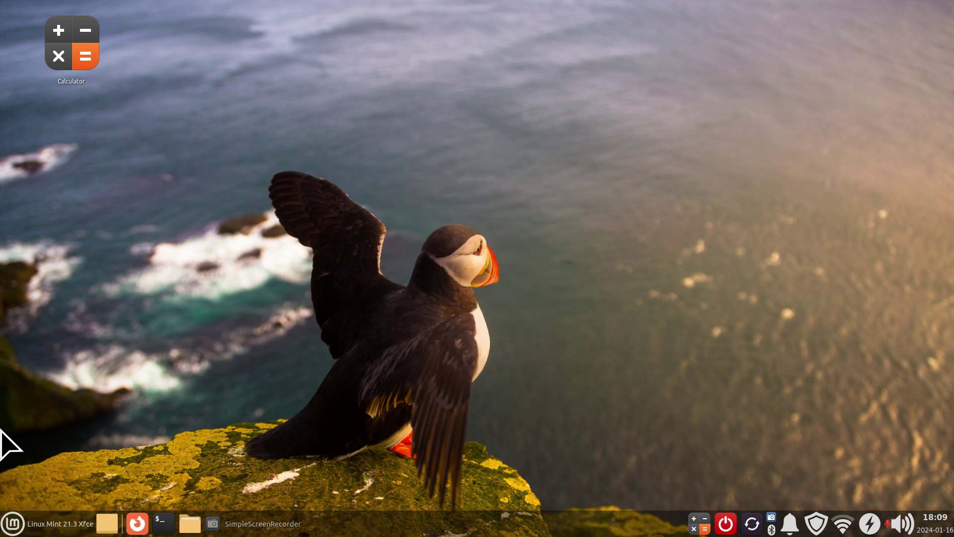
Step: Open the home folder in Thunar and permanently delete the Calculator shortcut from the desktop
click(190, 524)
drag(344, 9, 426, 105)
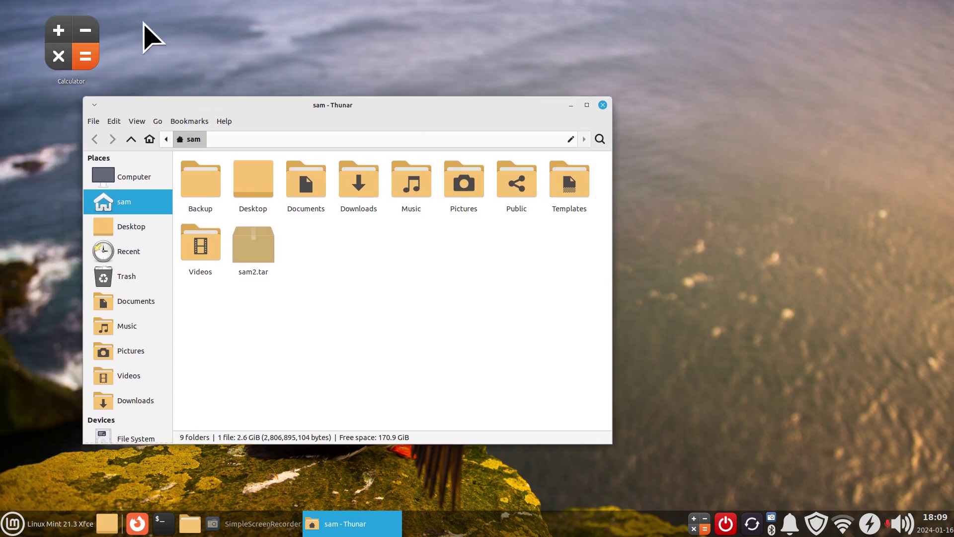
right_click(87, 44)
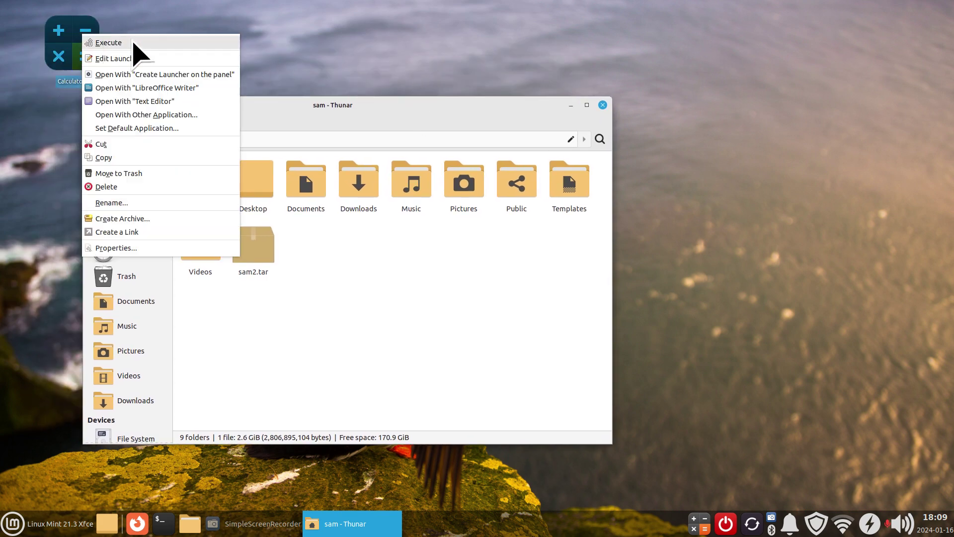
click(90, 187)
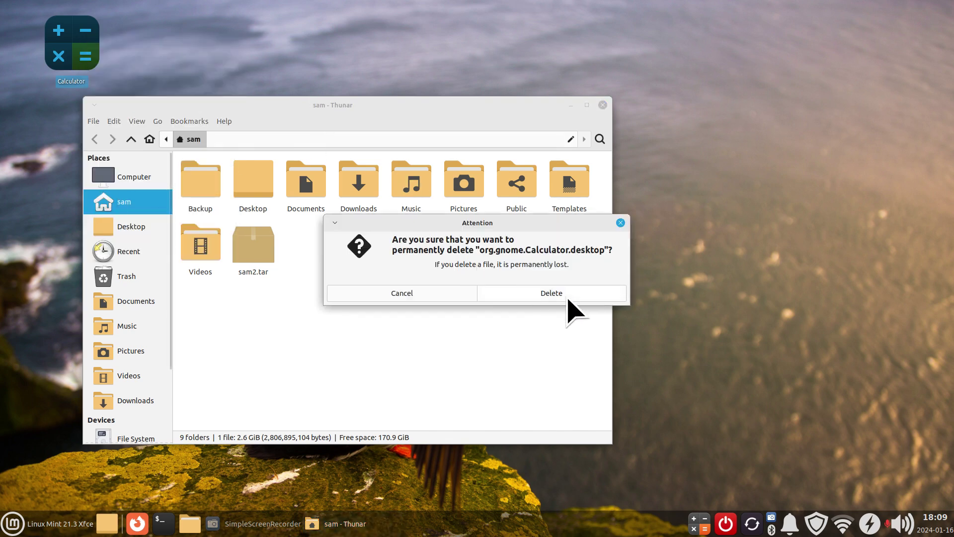
click(551, 293)
Step: Reposition the Thunar window and open the file manager's Side Pane preferences with the pane kept in view
drag(430, 103, 532, 70)
click(218, 450)
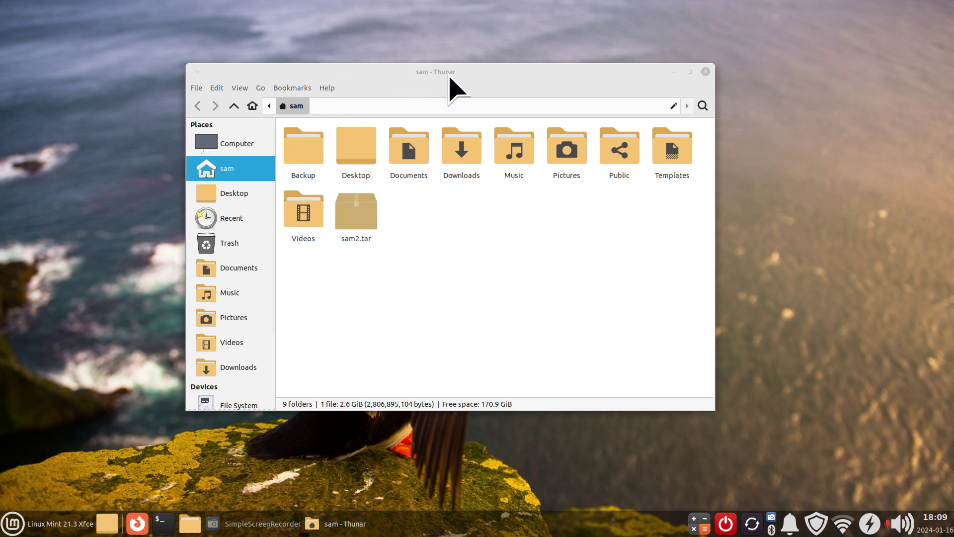
click(215, 88)
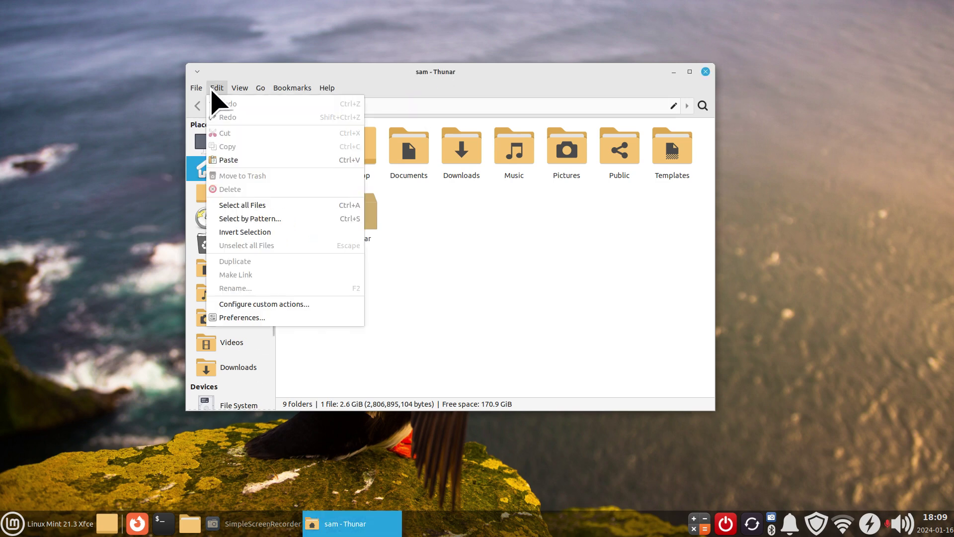
click(236, 319)
click(371, 105)
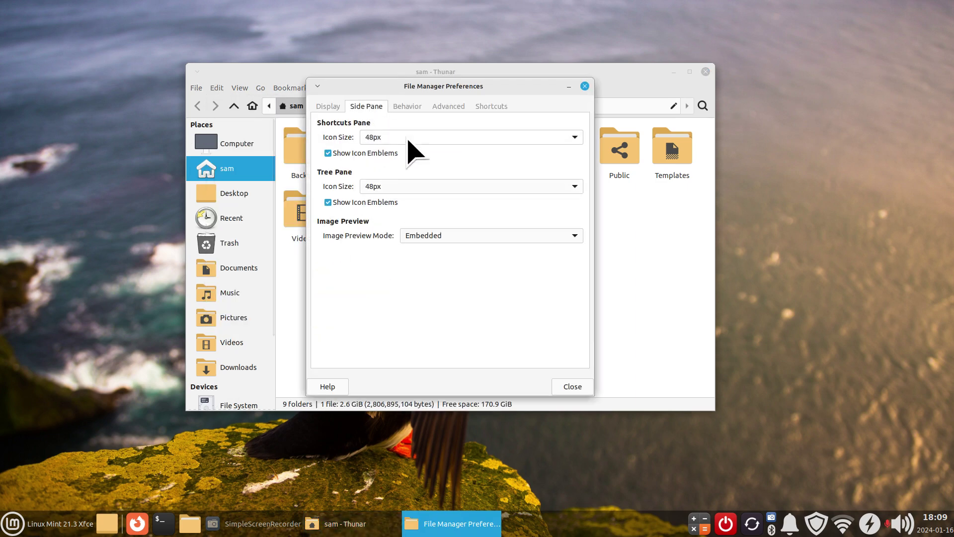
drag(483, 85, 669, 92)
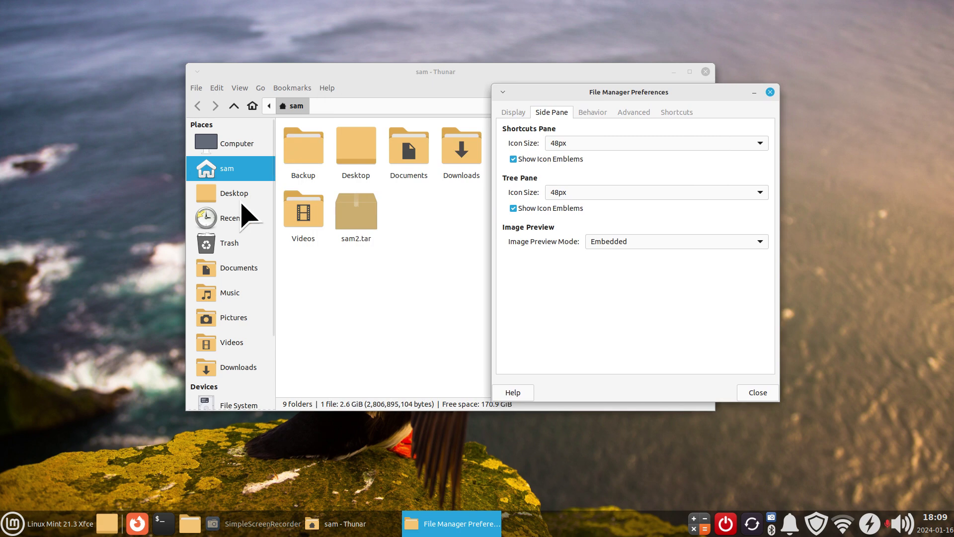
Step: Try Shortcuts Pane icon sizes of 192px, 512px and 32px and compare the side pane's appearance
click(648, 148)
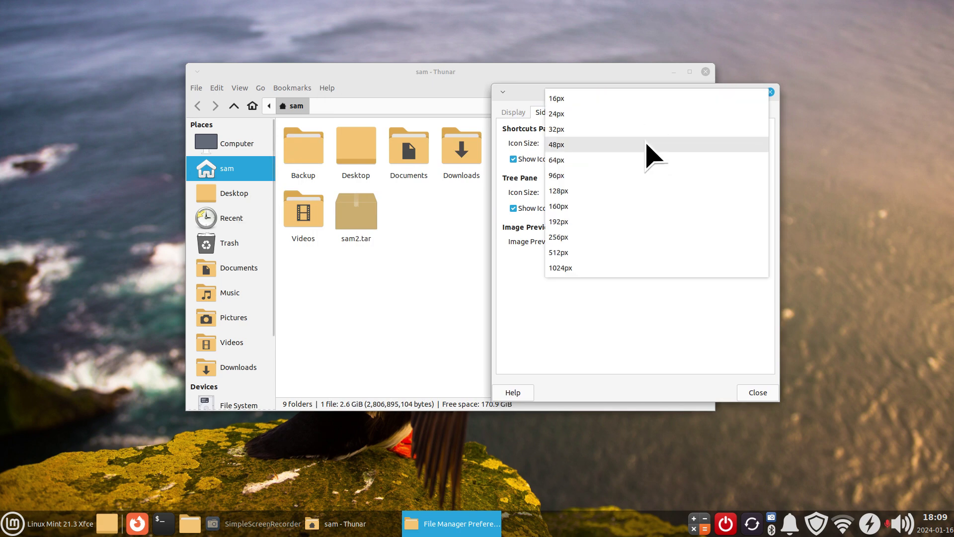
click(596, 225)
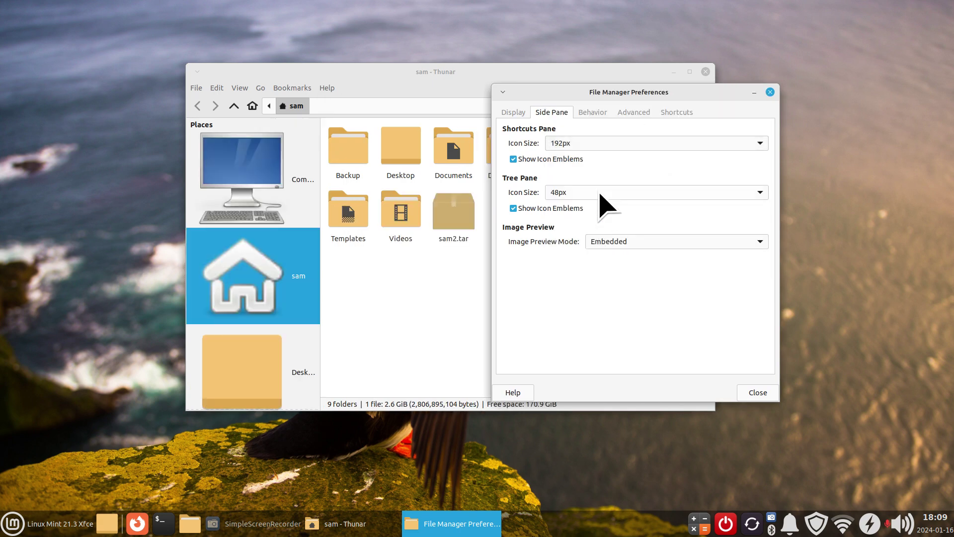
click(617, 148)
click(611, 176)
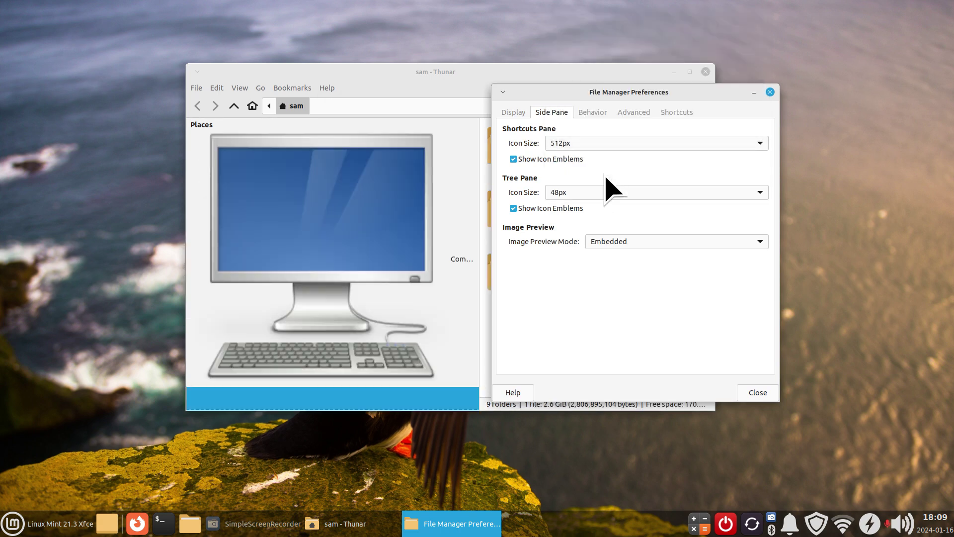
drag(588, 88, 503, 112)
scroll(358, 224, down, 3)
scroll(377, 217, up, 3)
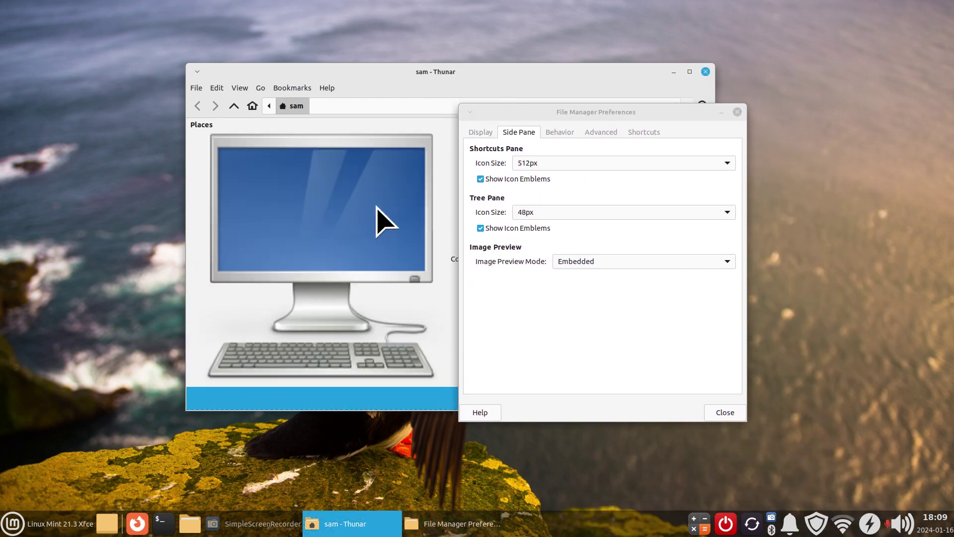
scroll(377, 219, down, 3)
click(578, 167)
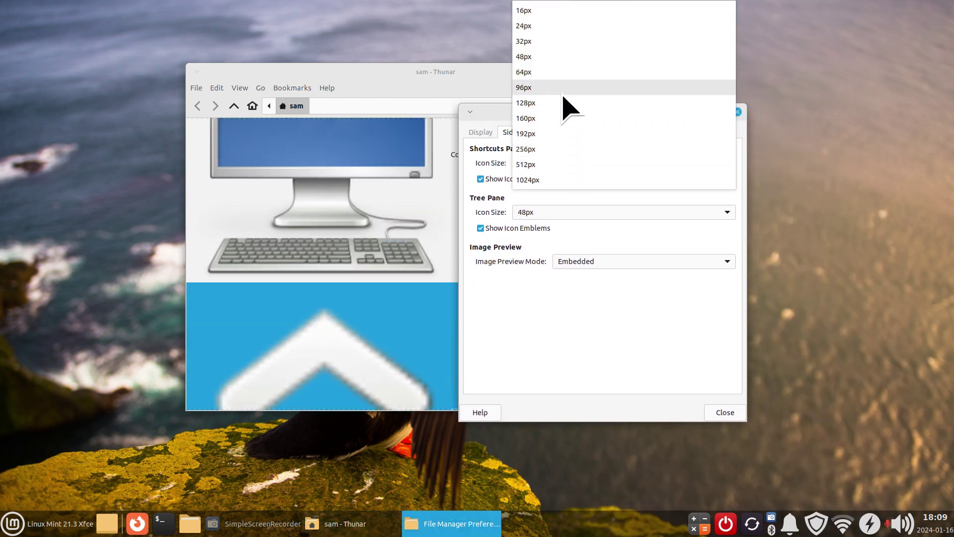
click(561, 42)
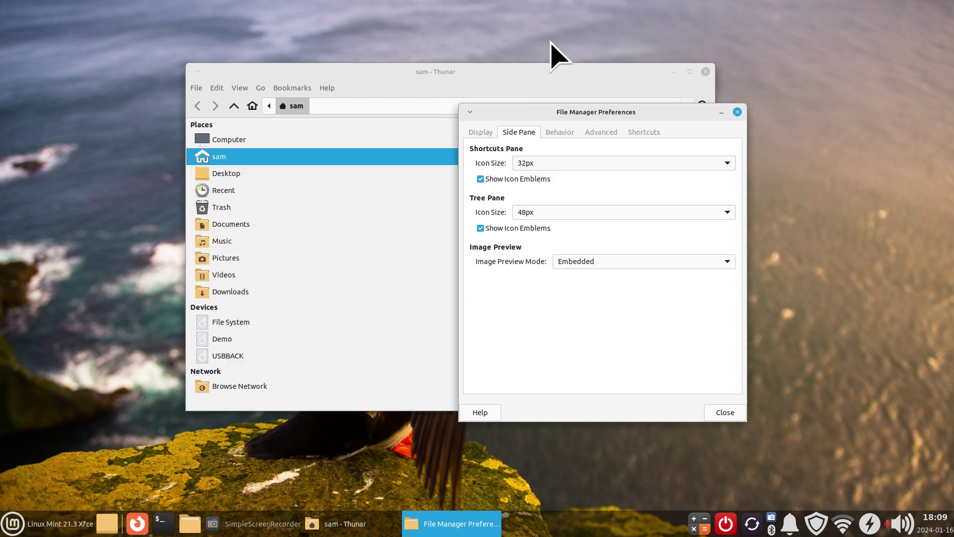
Step: Set the Shortcuts Pane icon size to 48px, move the preferences aside and narrow Thunar's side pane
click(523, 164)
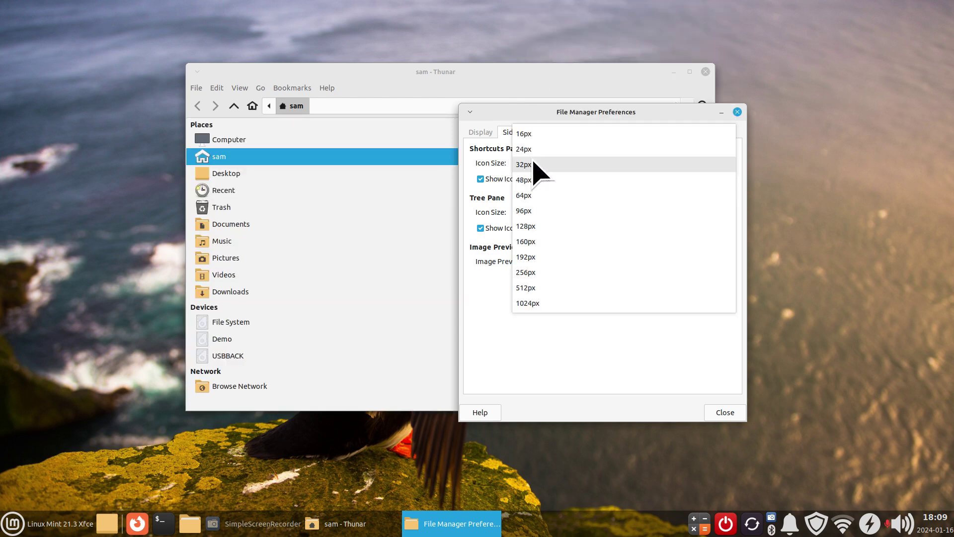
click(527, 187)
drag(658, 115, 809, 159)
drag(478, 333, 286, 333)
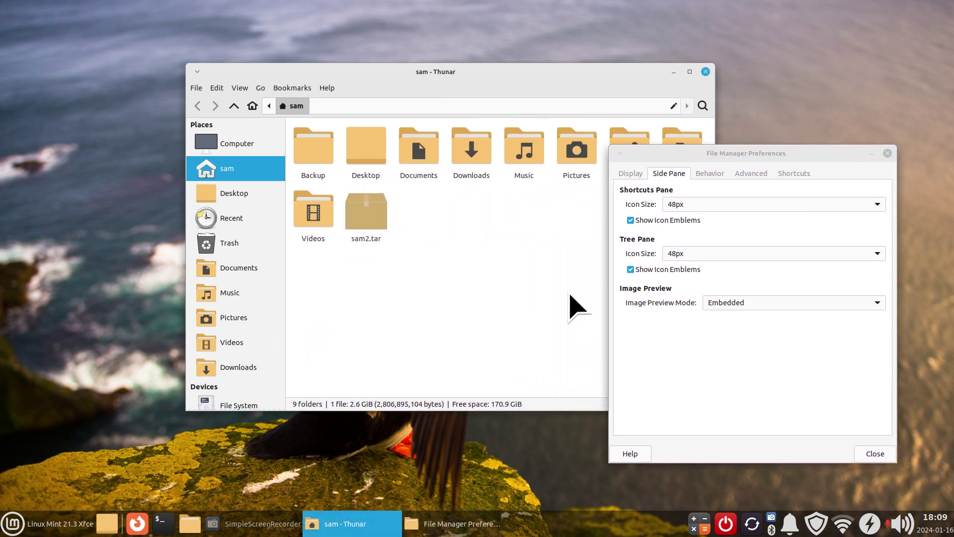
Step: Review Thunar's Behavior, Display, Advanced and Shortcuts preferences, and close the preferences
click(711, 174)
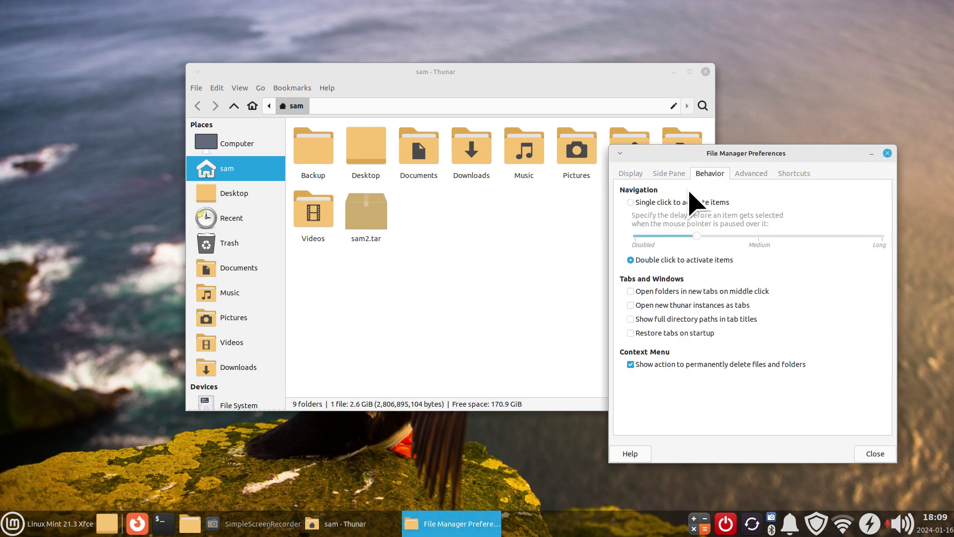
click(628, 174)
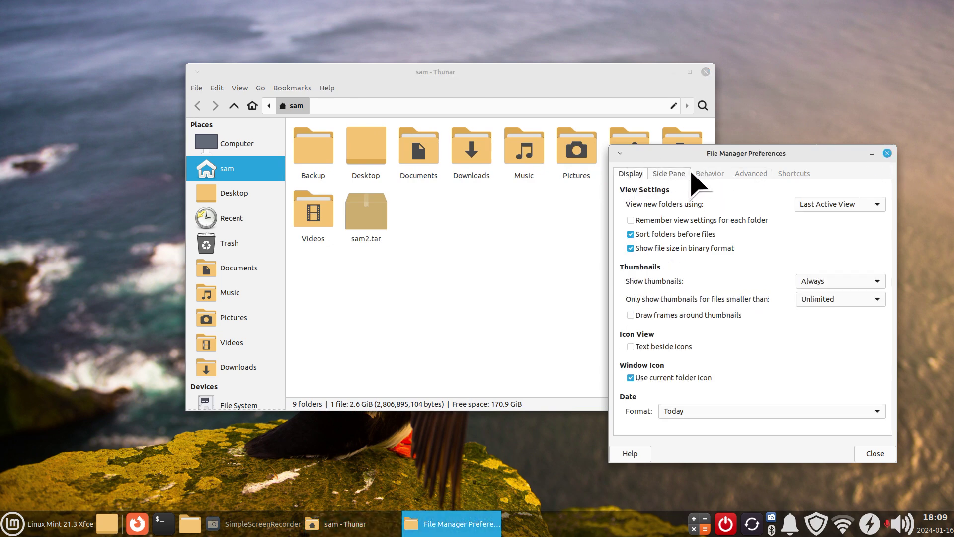
click(751, 175)
click(792, 176)
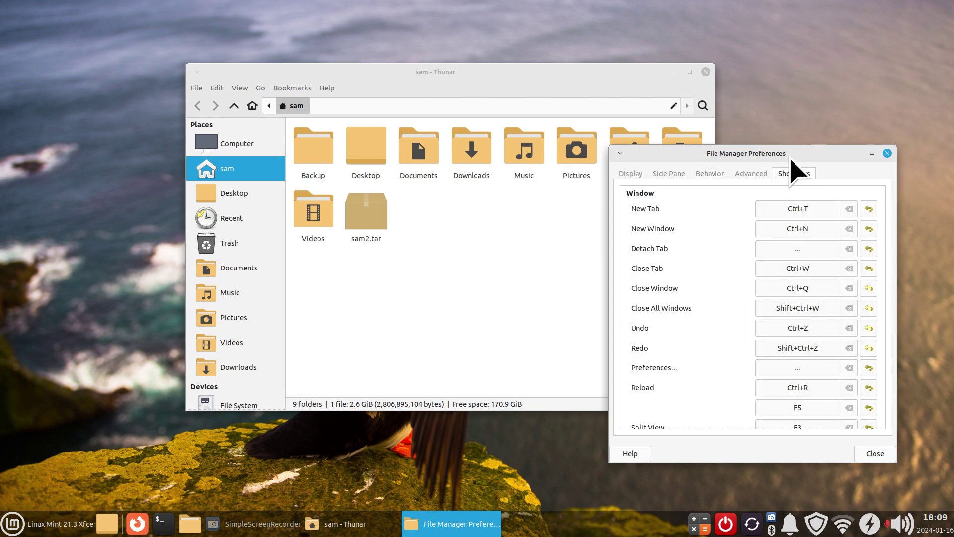
drag(789, 157, 529, 210)
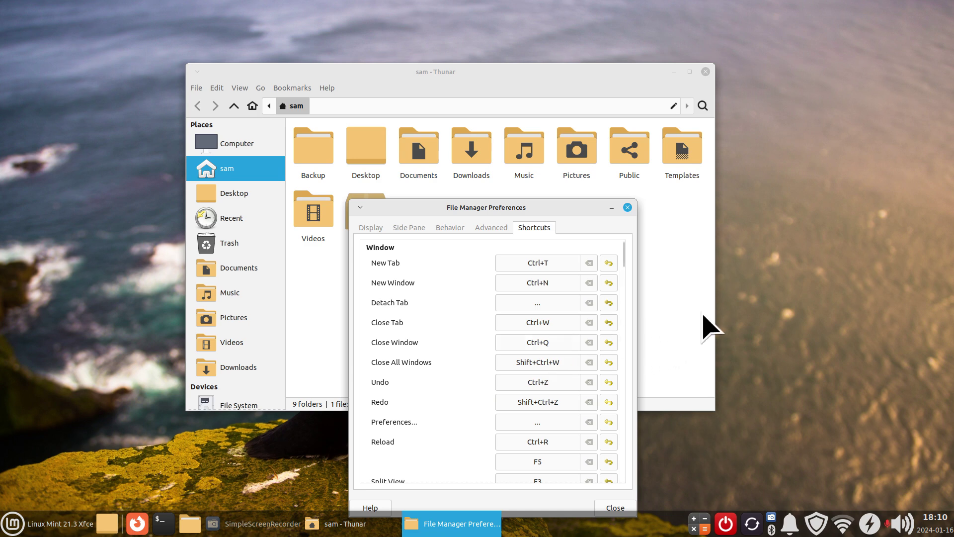
click(628, 208)
Step: Review Thunar's view options, try smaller and larger icon zoom levels in the home folder, and close the window
drag(420, 80, 367, 89)
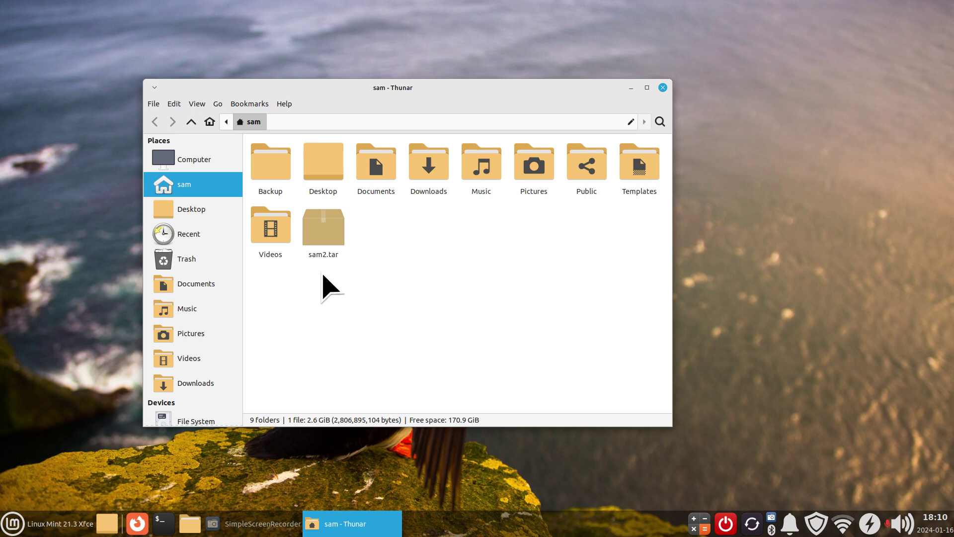
click(198, 104)
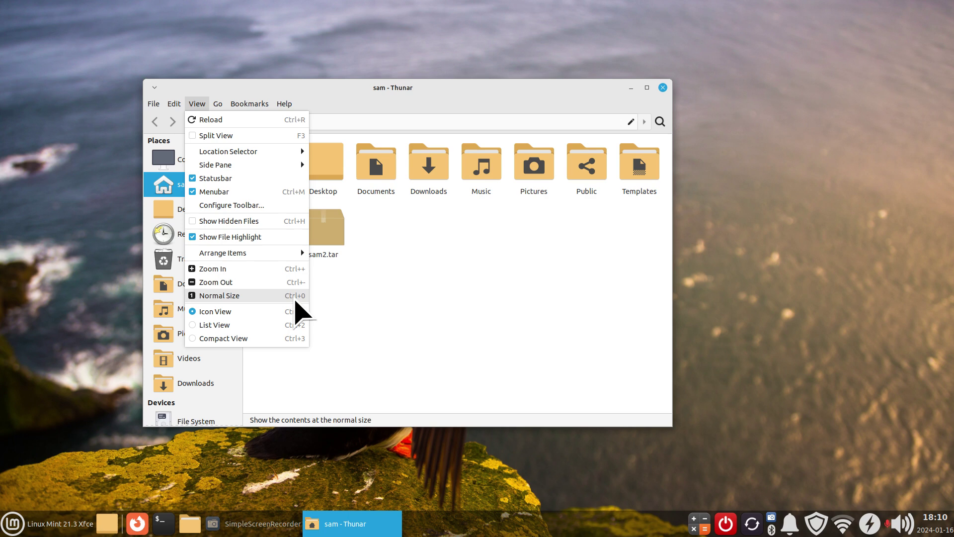
click(460, 318)
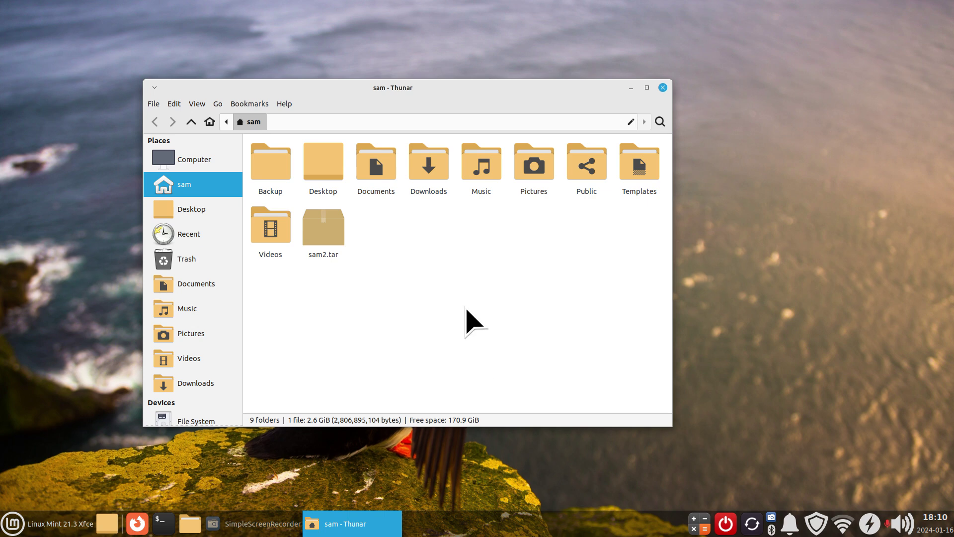
ctrl+scroll(466, 321, down, 2)
ctrl+scroll(466, 321, up, 4)
ctrl+scroll(466, 321, down, 3)
ctrl+scroll(460, 335, up, 3)
ctrl+scroll(477, 319, down, 2)
click(663, 88)
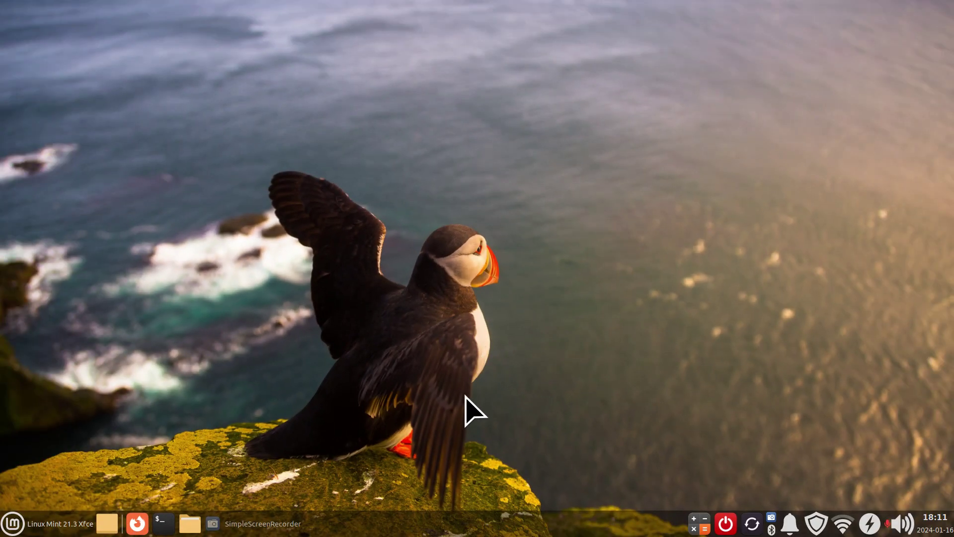
Step: Open the Pictures folder in Thunar, set 12.jpg as the wallpaper and close the window
click(188, 527)
drag(241, 20, 423, 118)
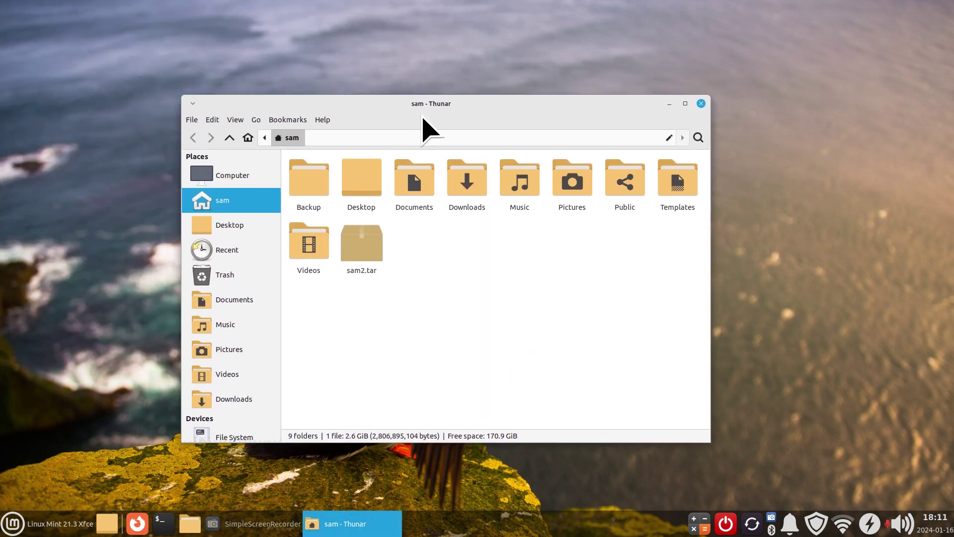
double_click(578, 186)
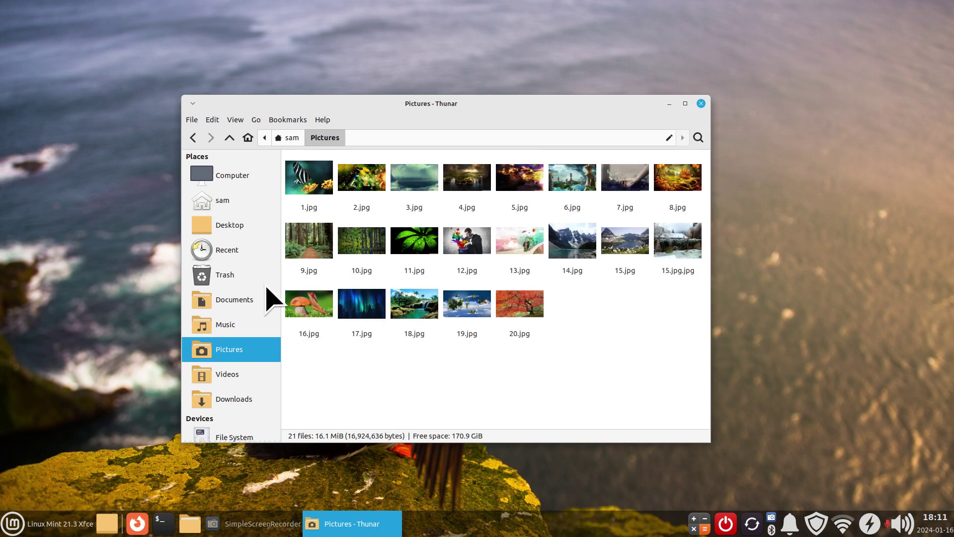
right_click(453, 244)
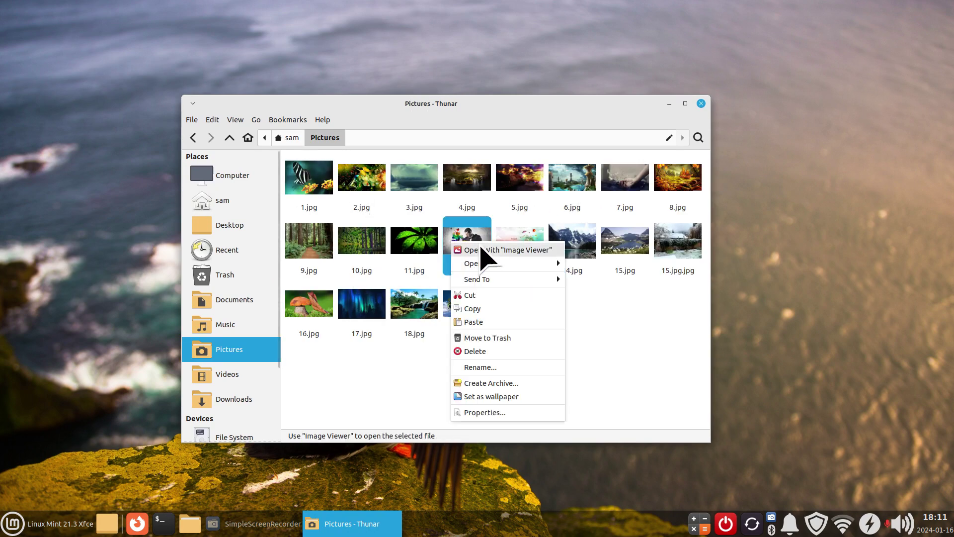
click(507, 397)
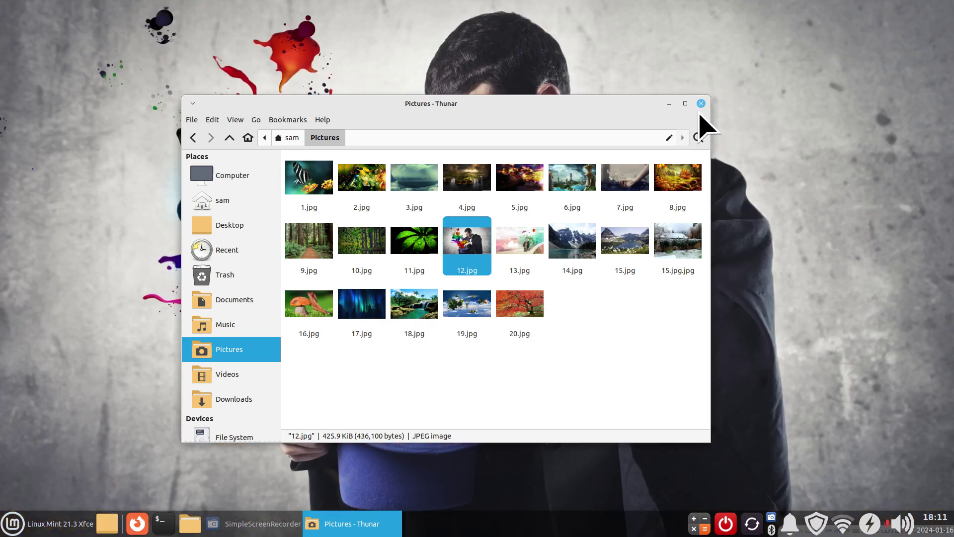
click(701, 103)
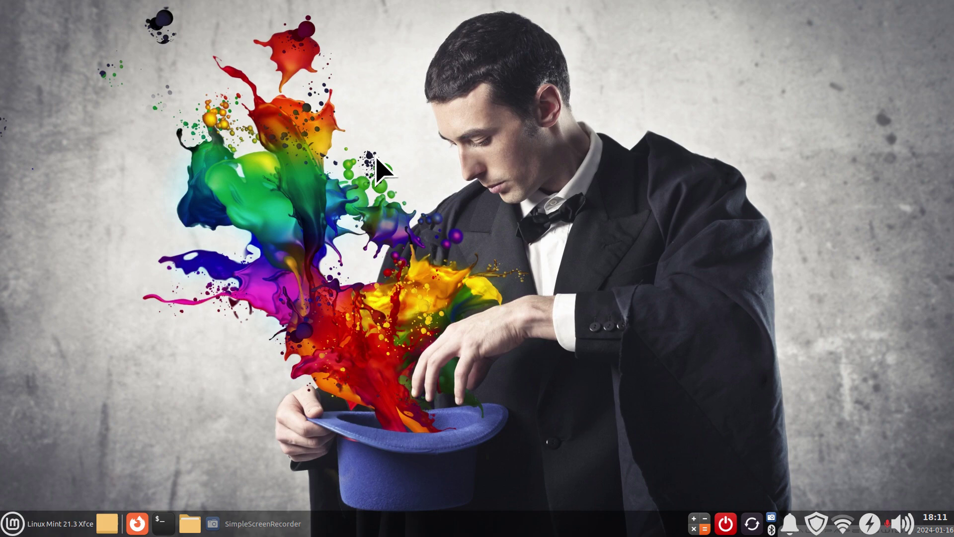
Step: Open the desktop background settings and switch the wallpaper folder from Pictures to backgrounds
right_click(391, 142)
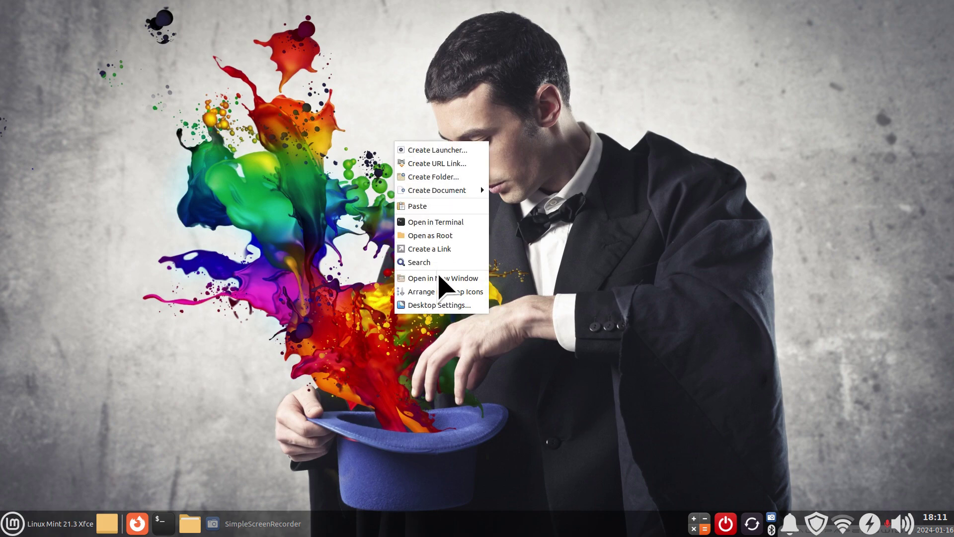
click(451, 303)
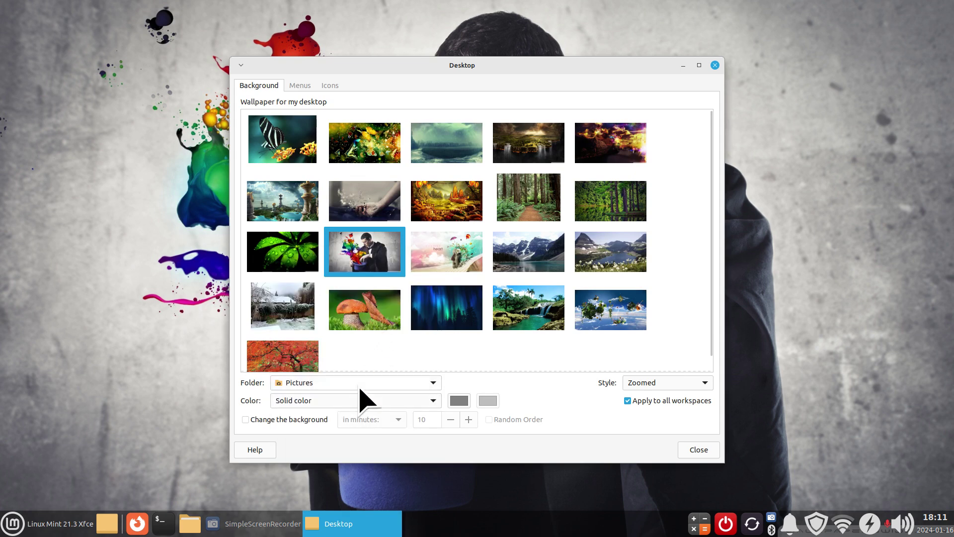
click(360, 382)
click(348, 337)
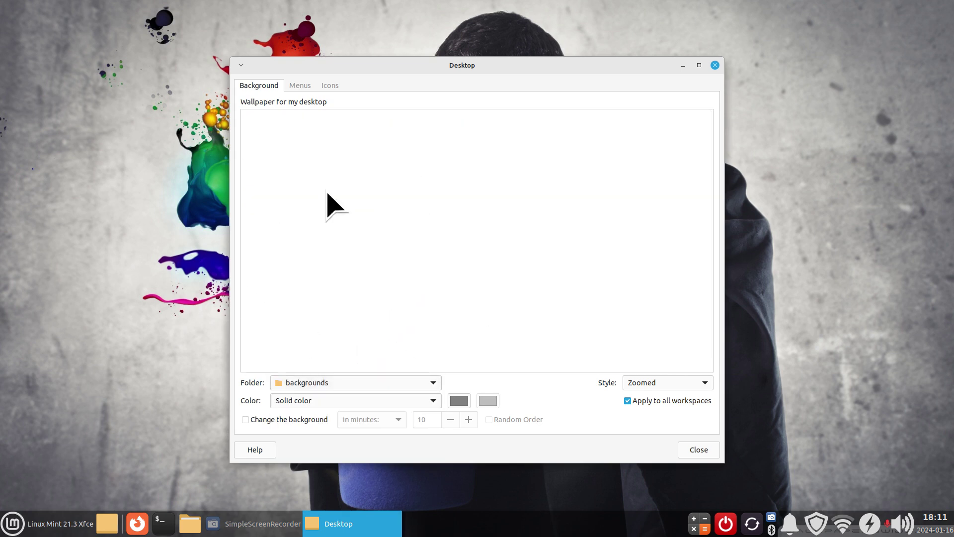
Step: Load /usr/share/backgrounds/linuxmint-virginia as the wallpaper folder and apply the puffin image as the desktop background
click(371, 384)
click(307, 482)
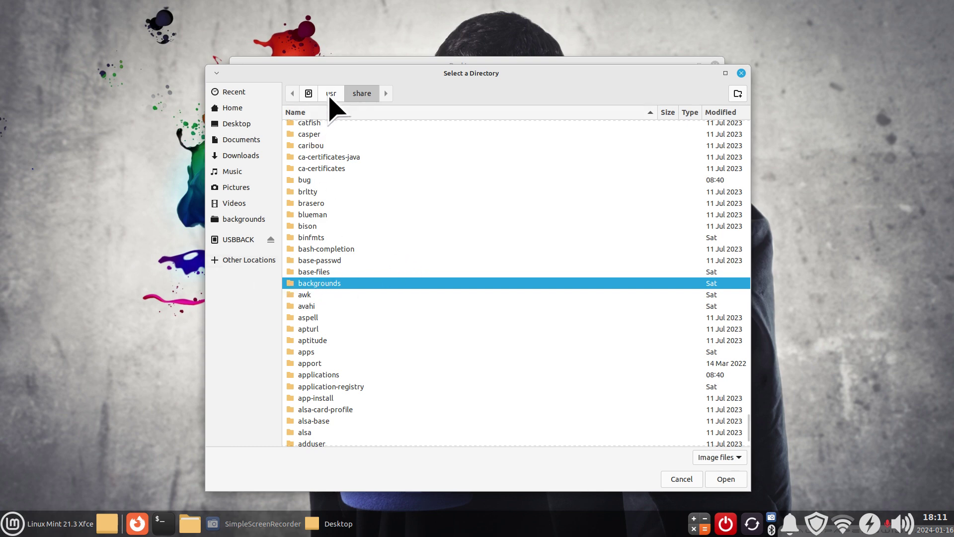
double_click(298, 285)
click(353, 139)
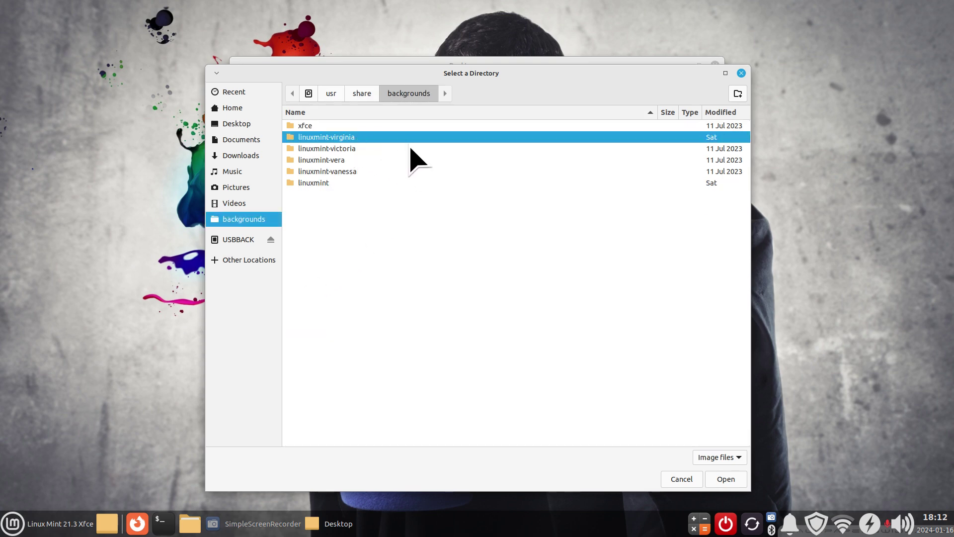
click(353, 149)
click(347, 160)
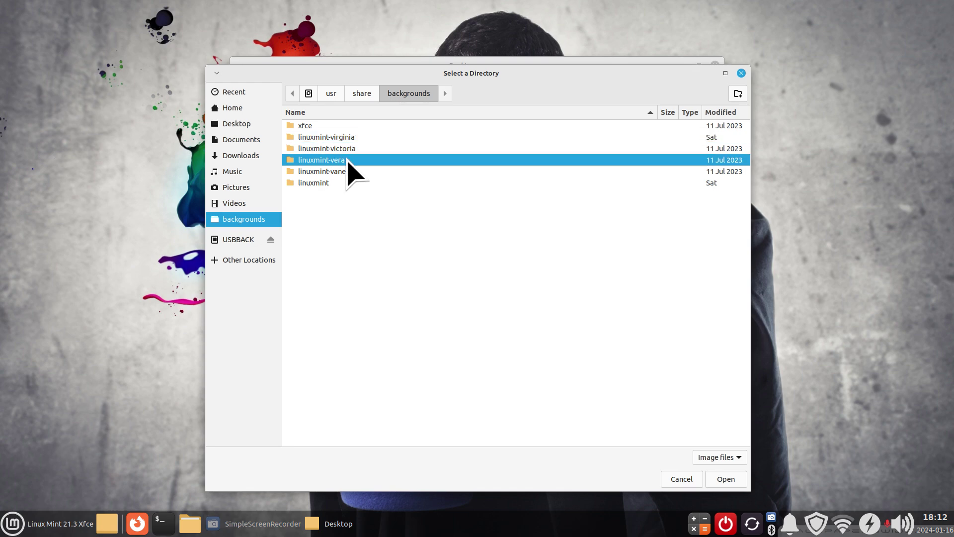
click(351, 171)
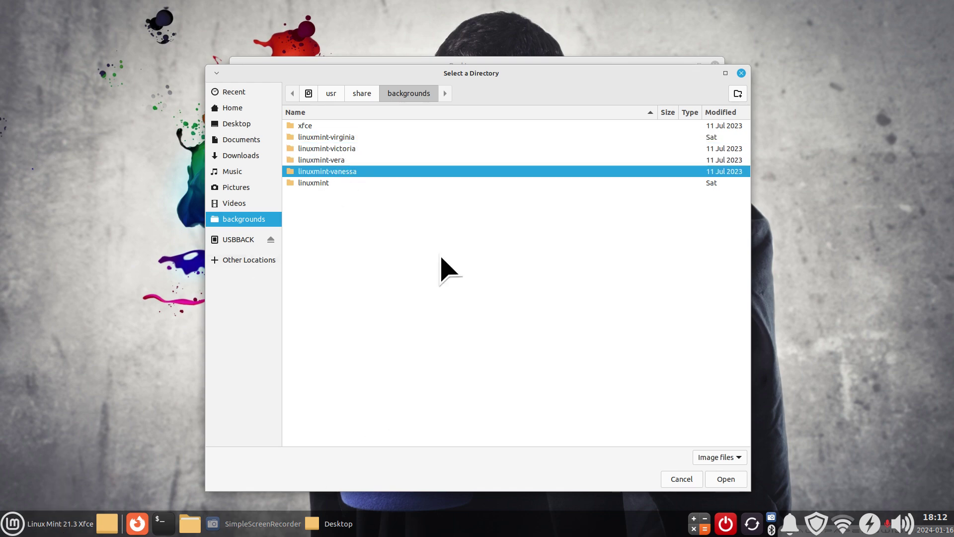
double_click(319, 139)
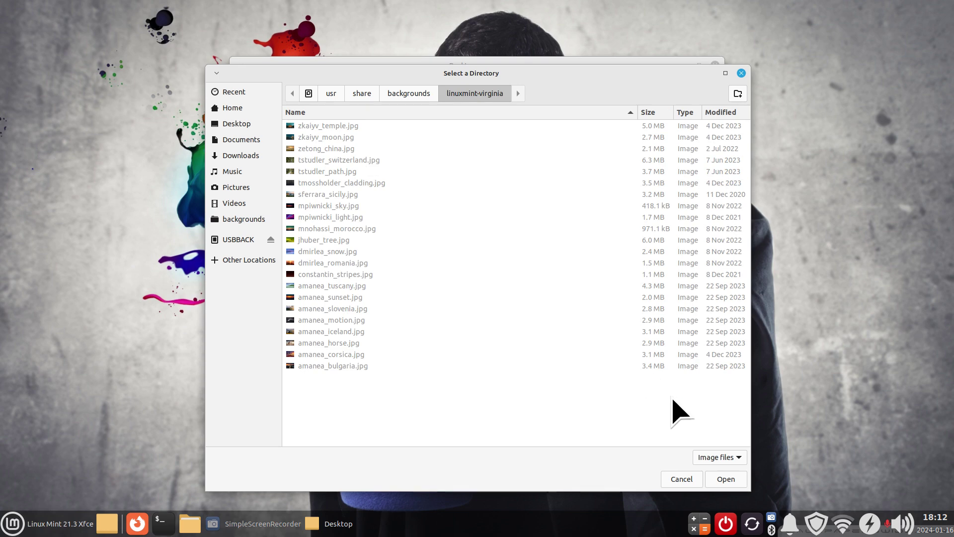
click(724, 479)
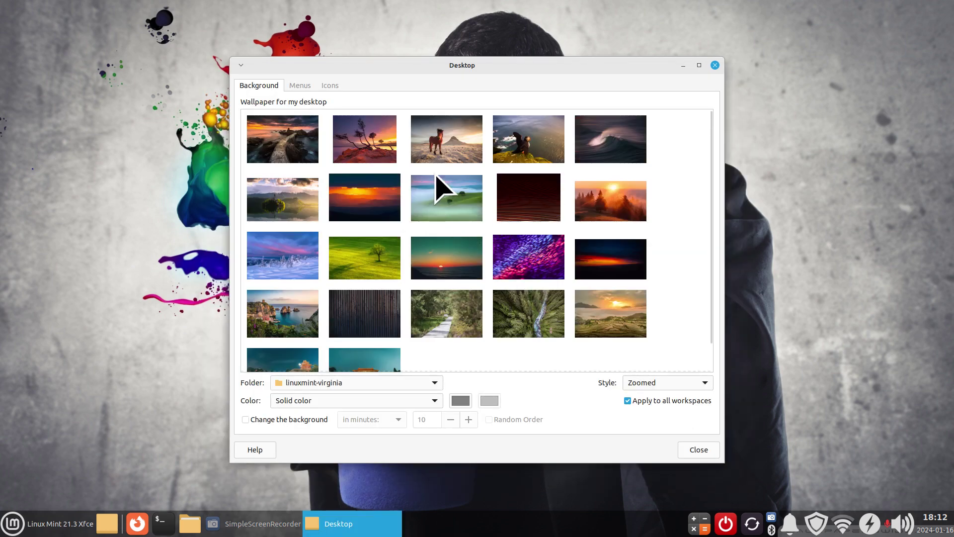
click(526, 151)
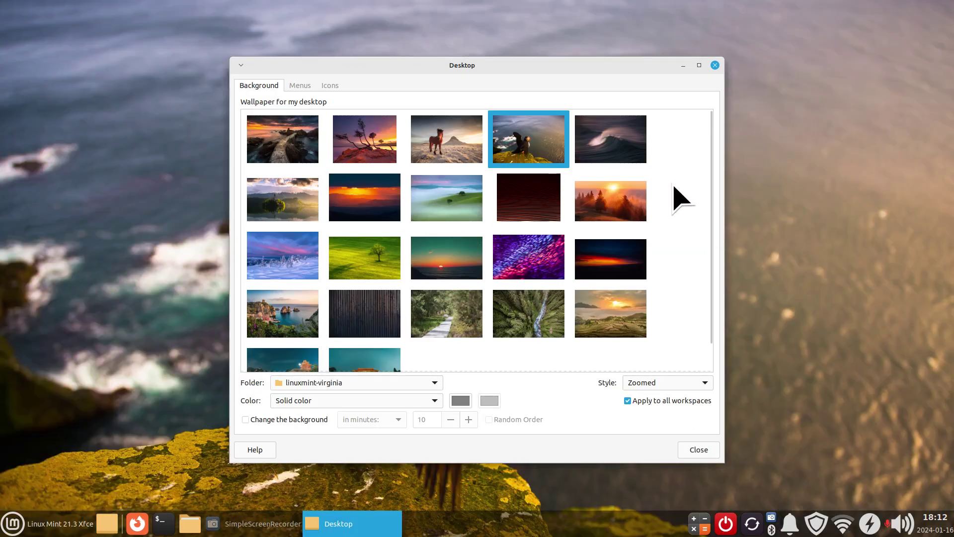
click(714, 65)
Step: Open the home folder in Thunar, enable Split View and move the divider to make the two panes more even
click(190, 524)
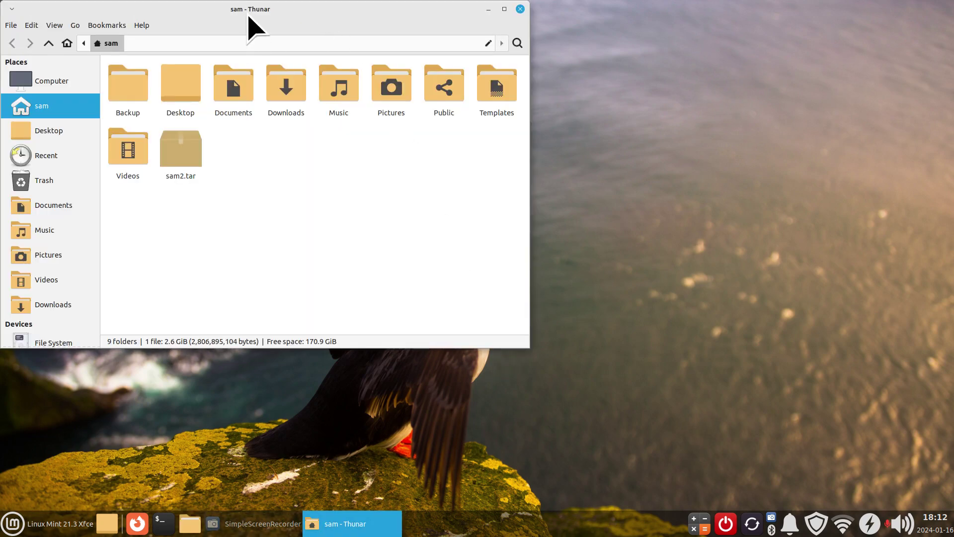
drag(248, 17, 486, 123)
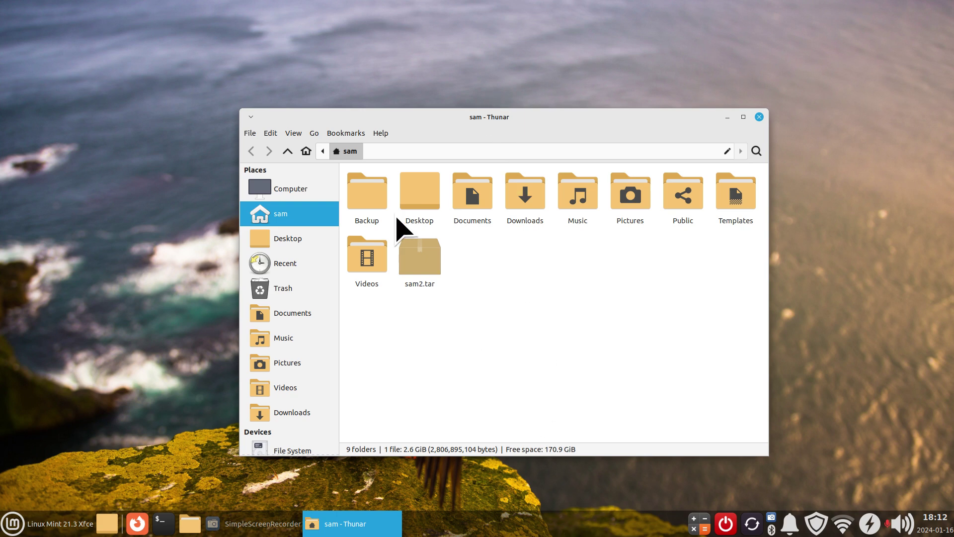
click(295, 134)
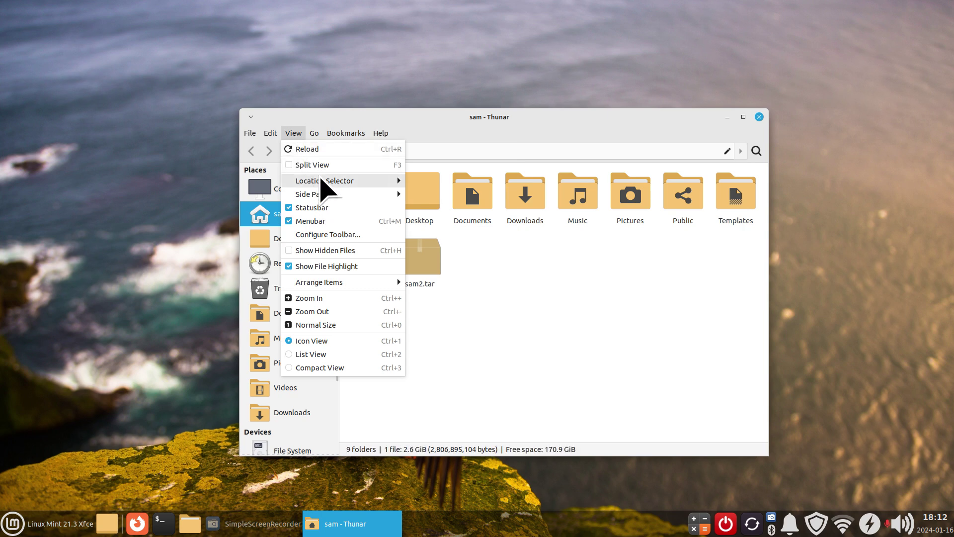
click(320, 170)
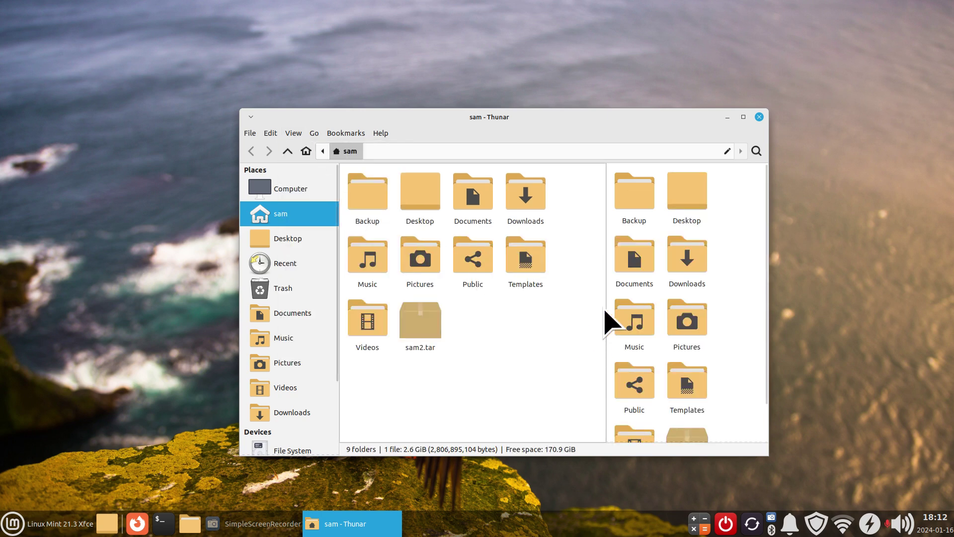
drag(606, 308, 521, 338)
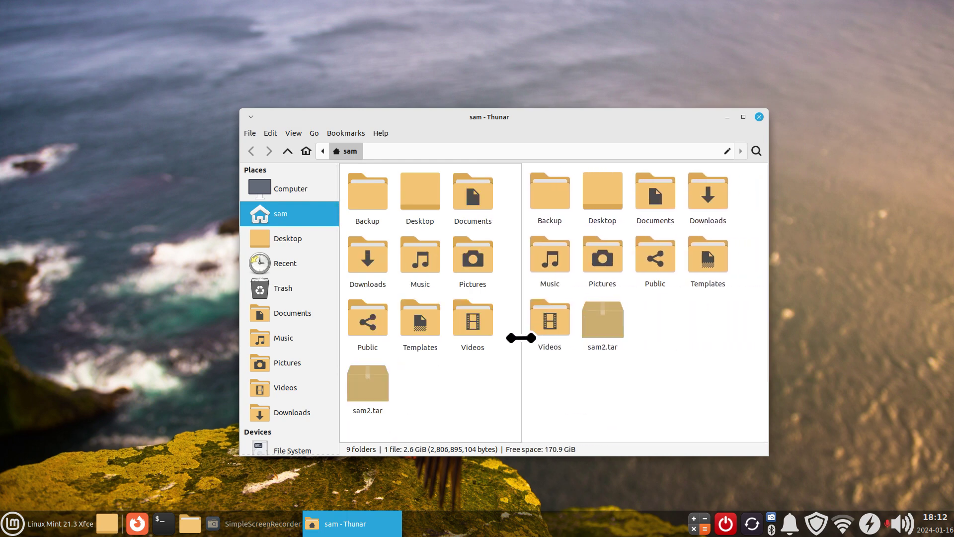
Step: Zoom the icons of the two panes independently and open the USBBACK drive in the second pane
scroll(463, 410, down, 3)
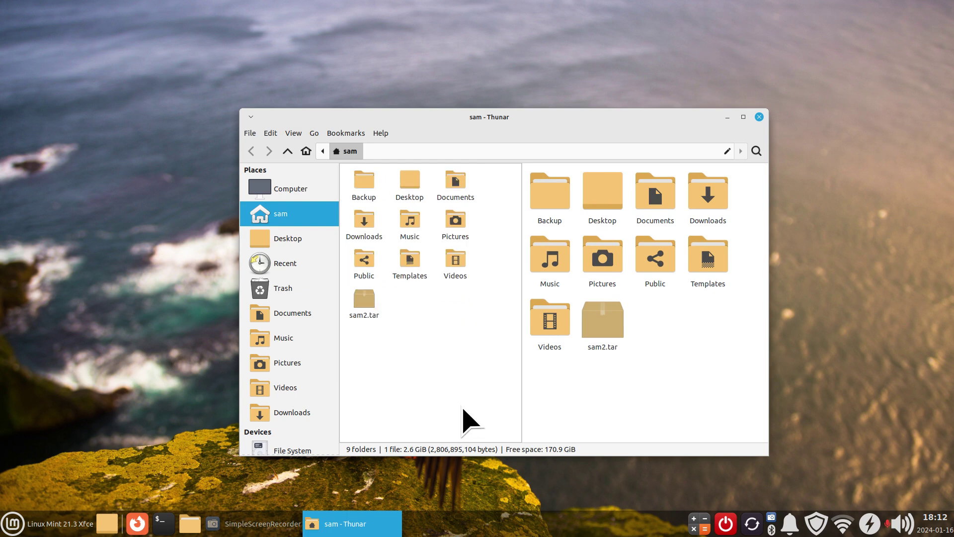
scroll(462, 409, up, 2)
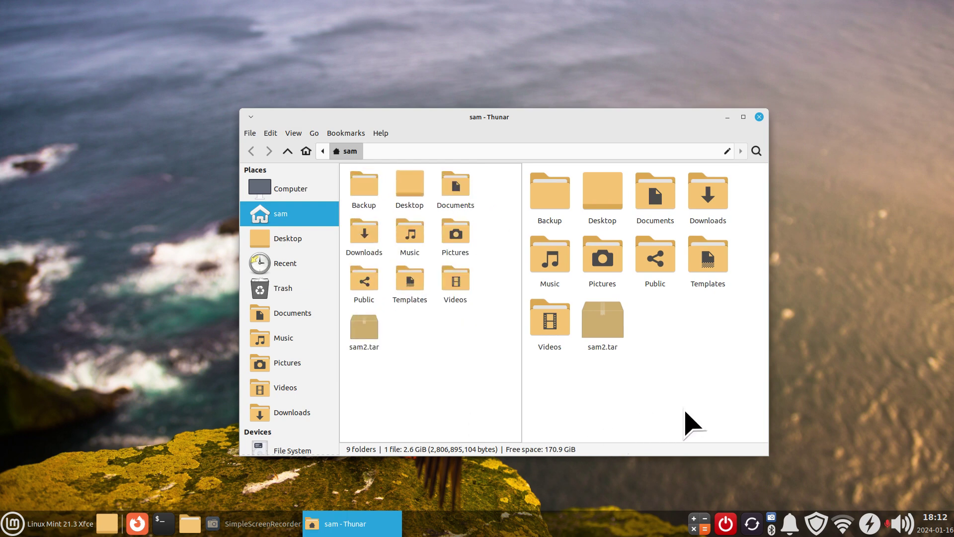
scroll(690, 372, down, 2)
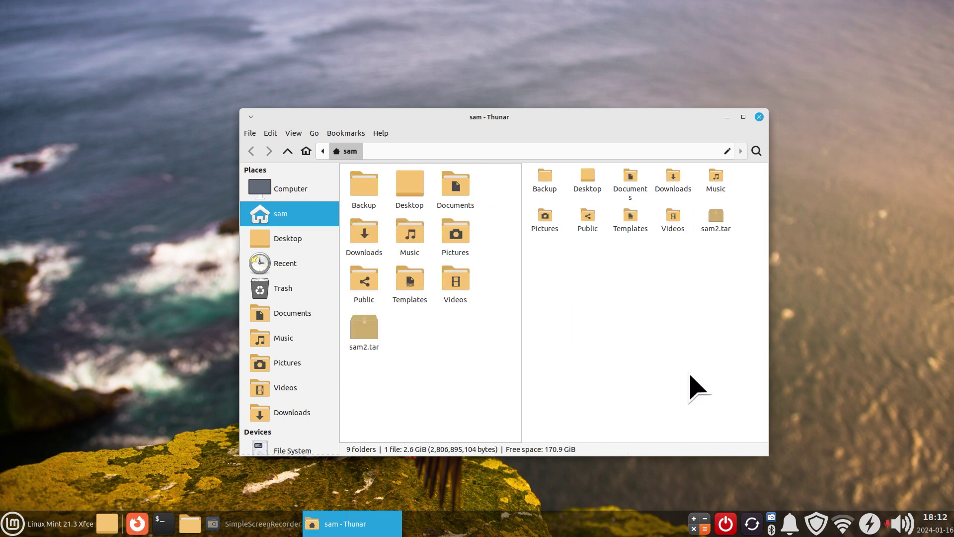
scroll(690, 374, up, 2)
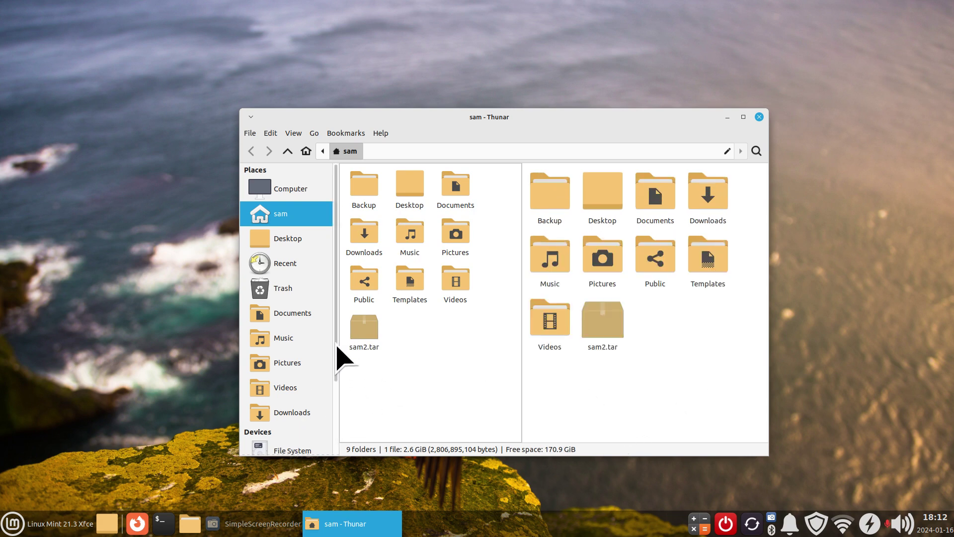
scroll(326, 437, down, 3)
click(291, 407)
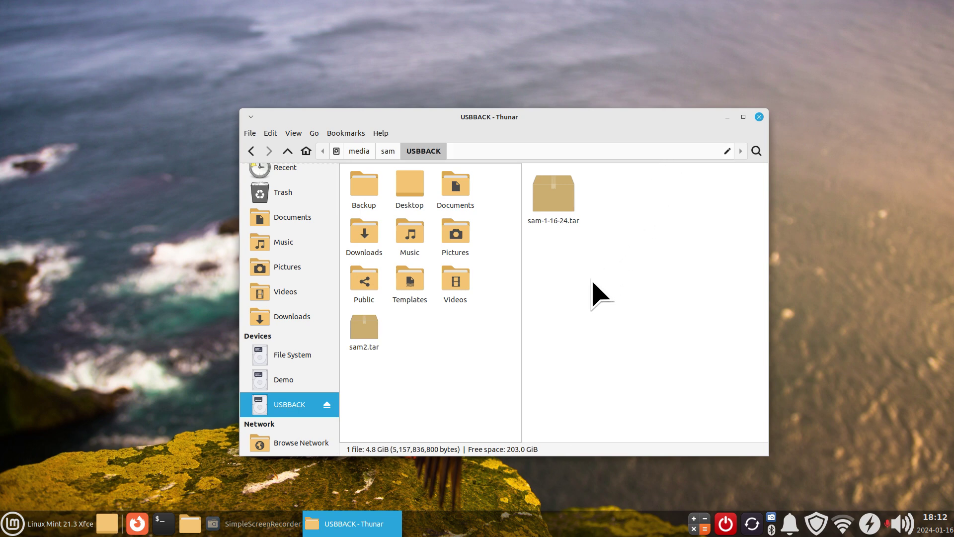
Step: Turn off Split View while keeping USBBACK open, and tile the Thunar window to the left half of the desktop
key(F3)
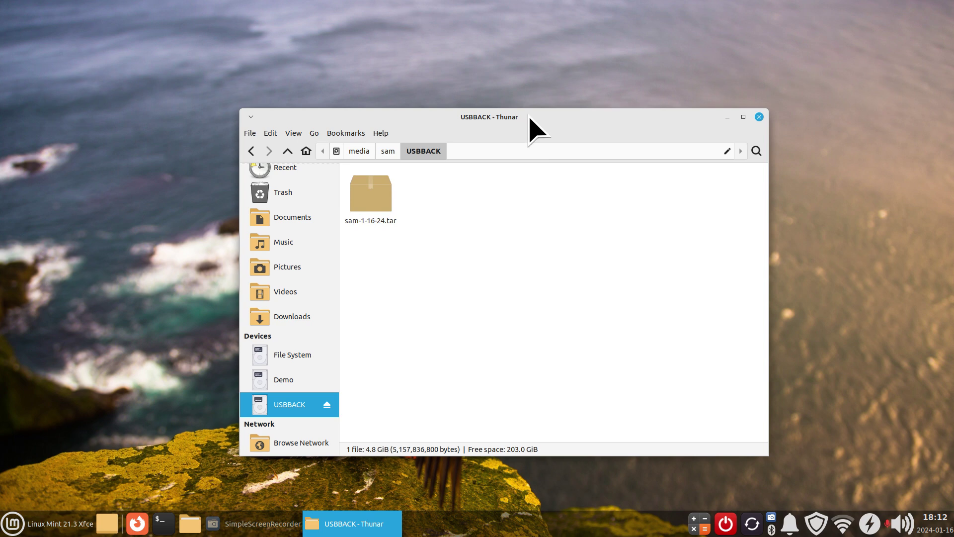
drag(535, 118, 1, 164)
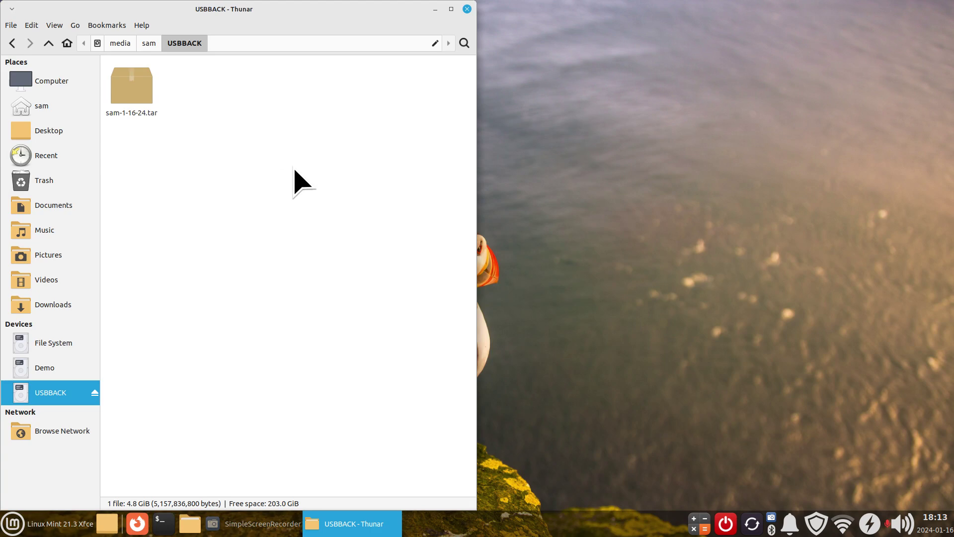
Step: Open a second Thunar window beside the USBBACK one, show Documents in the original window and enlarge its icons
key(ctrl+n)
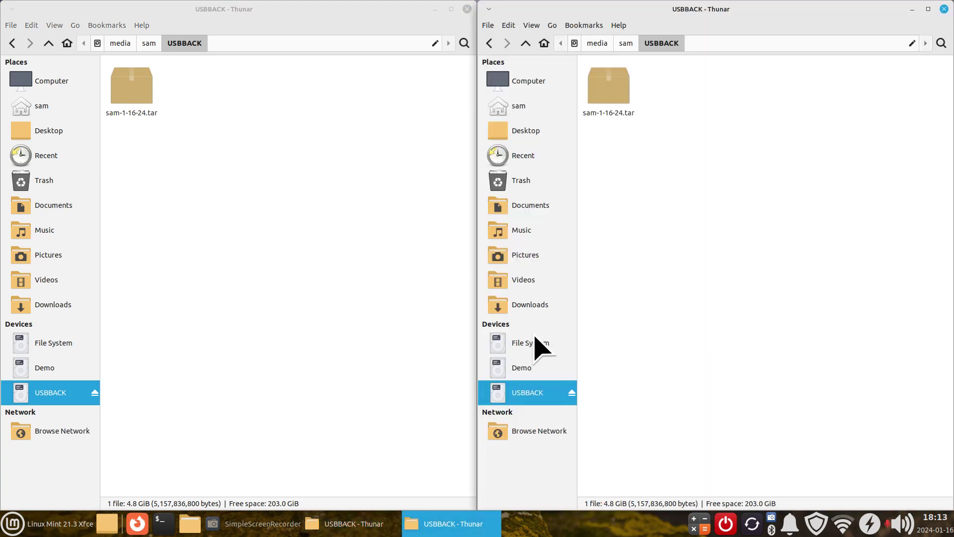
click(58, 206)
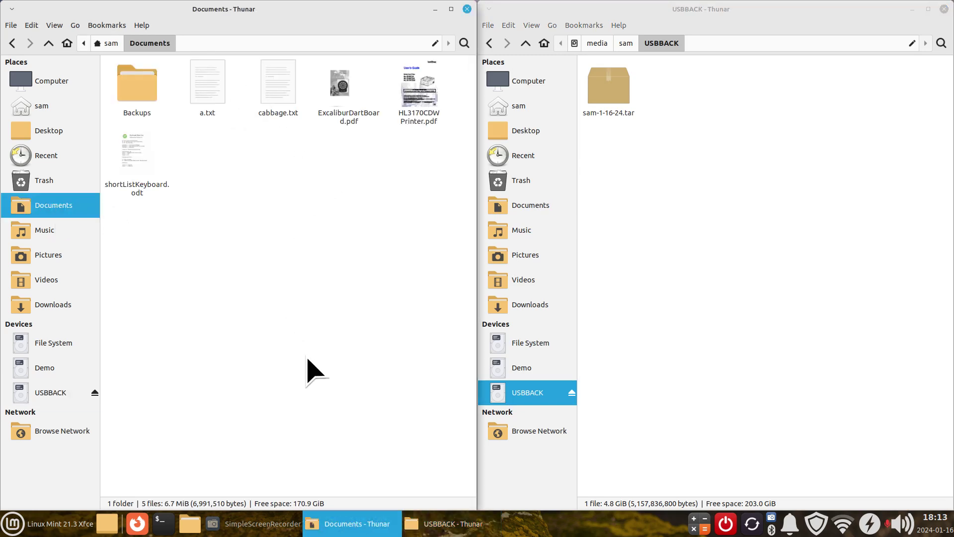
scroll(309, 369, up, 3)
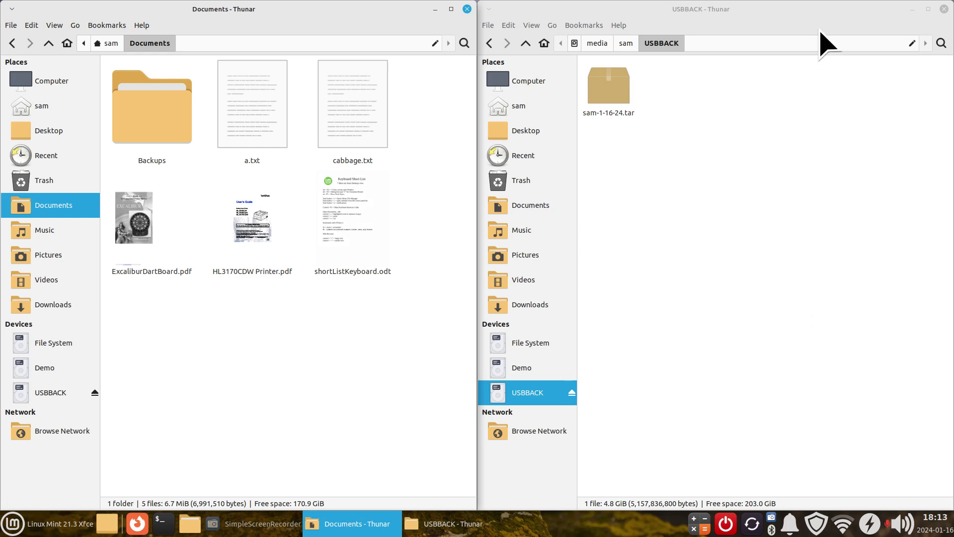
Step: Close the USBBACK window and pull the Documents window off its half-screen tile towards the middle of the desktop
drag(797, 5, 765, 74)
click(938, 85)
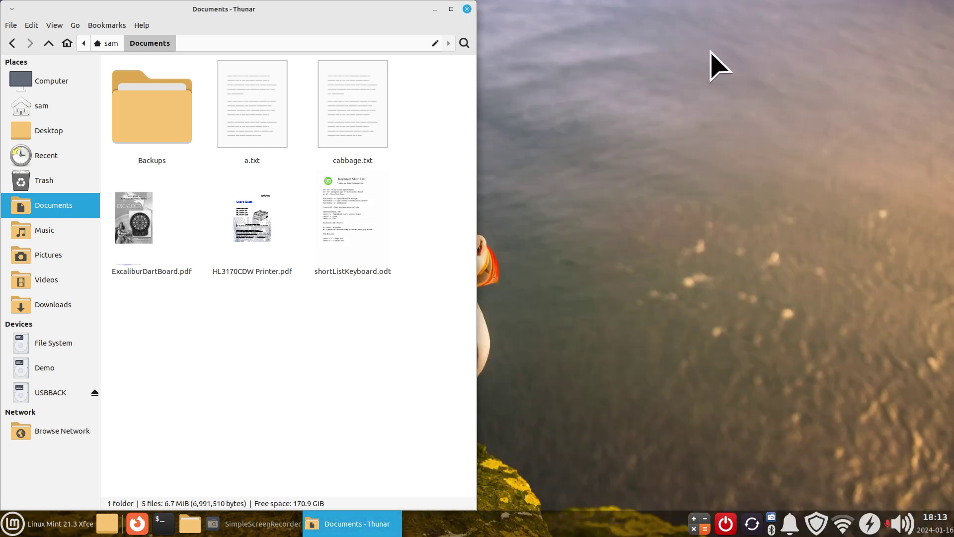
drag(385, 8, 616, 81)
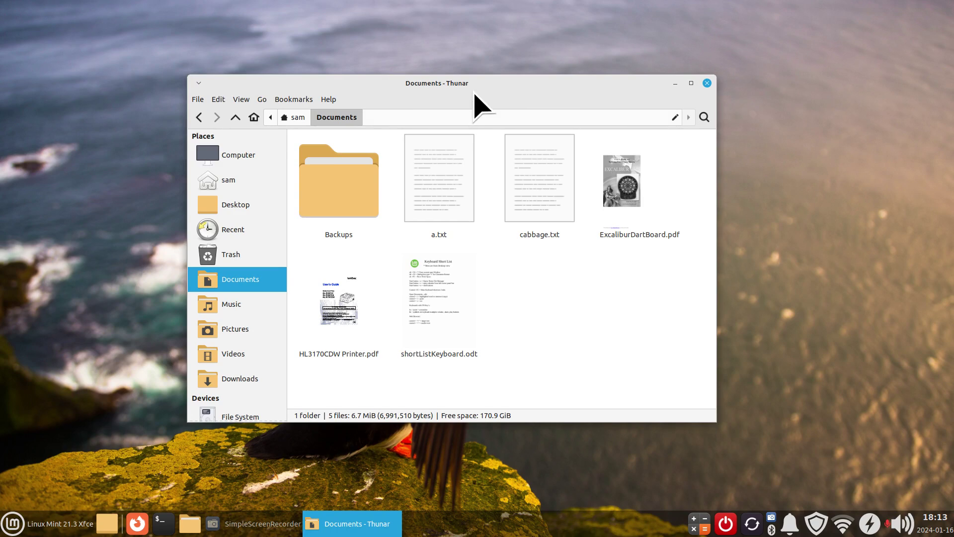
Step: Maximise and restore the Documents window, and shrink the floating window in both width and height
double_click(485, 85)
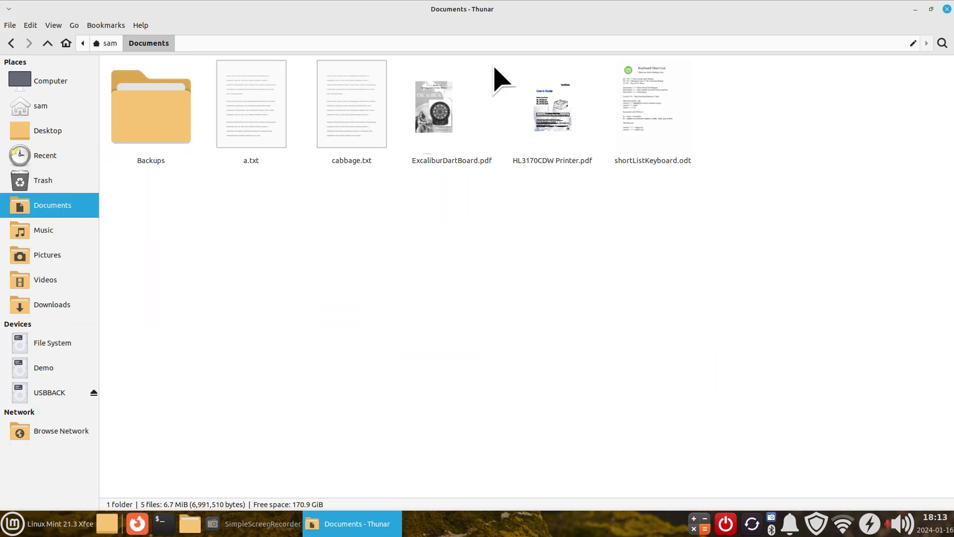
double_click(514, 11)
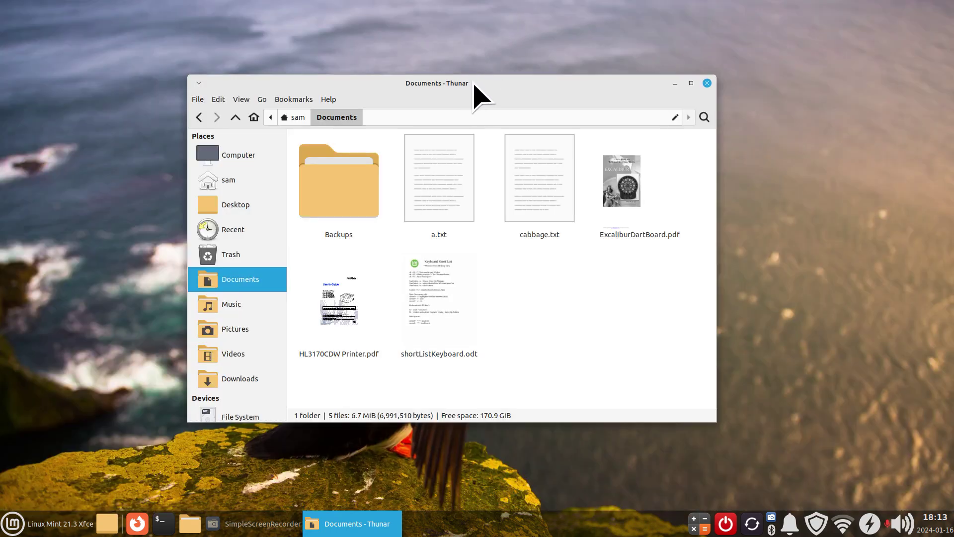
mouse_move(473, 79)
mouse_down()
mouse_move(477, 6)
mouse_move(473, 88)
mouse_up()
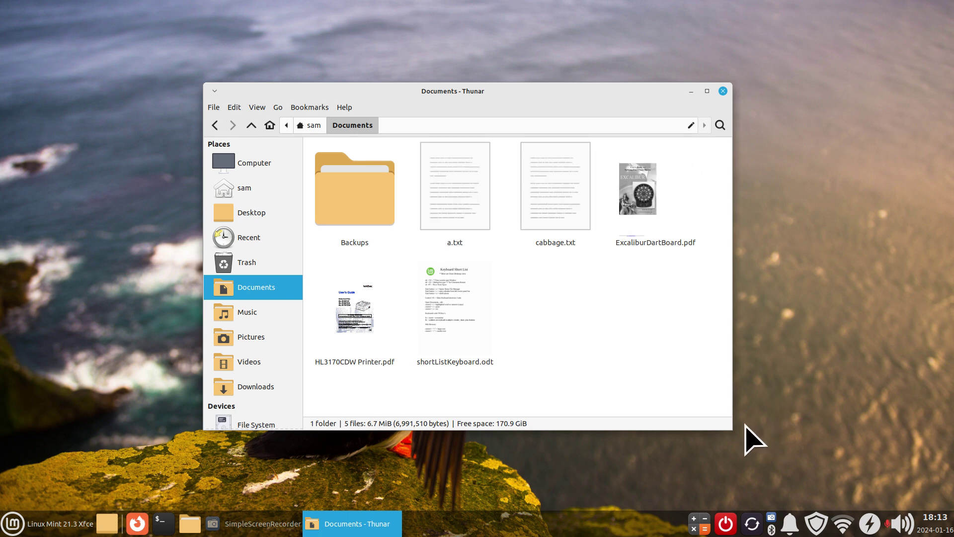
right_click(562, 94)
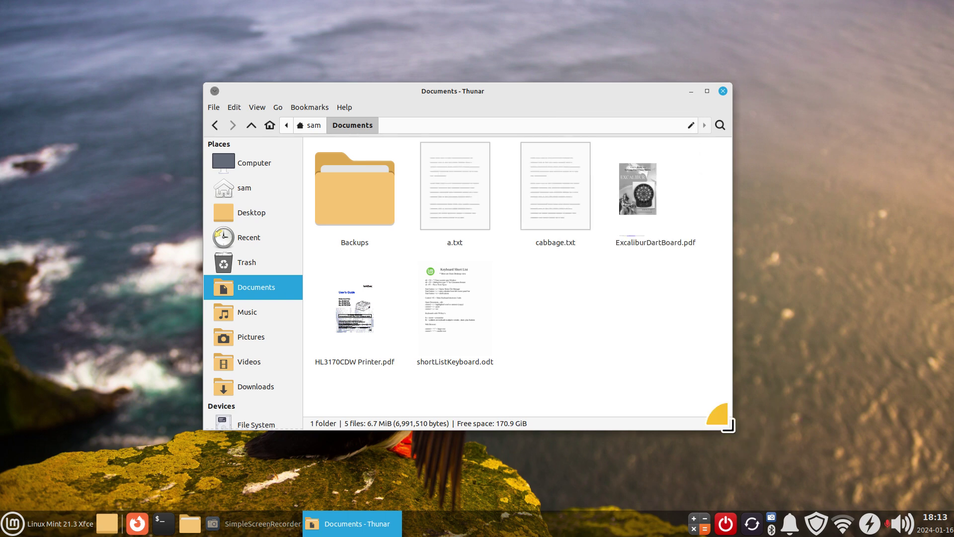
click(593, 167)
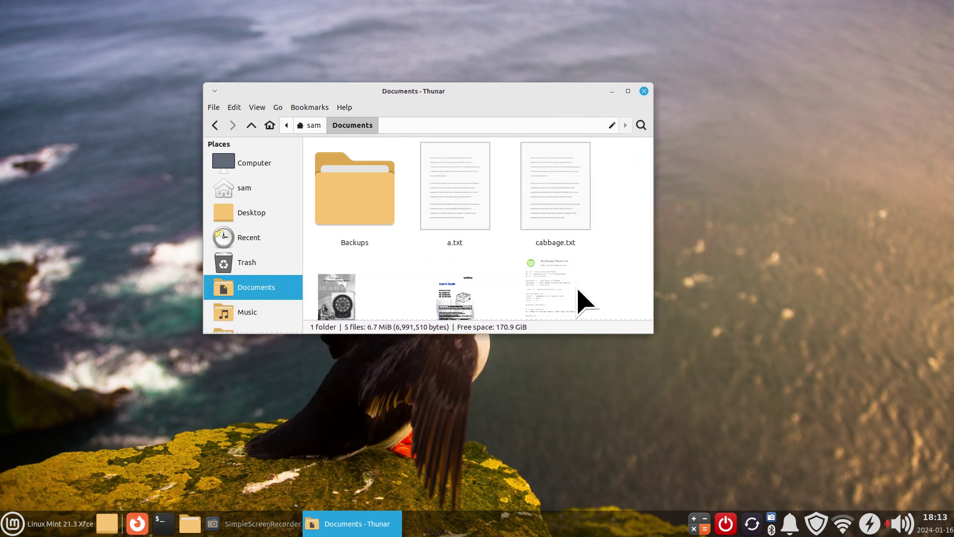
Step: Show the home folder in the Thunar window with smaller icons and move the window to the right side of the desktop
click(243, 194)
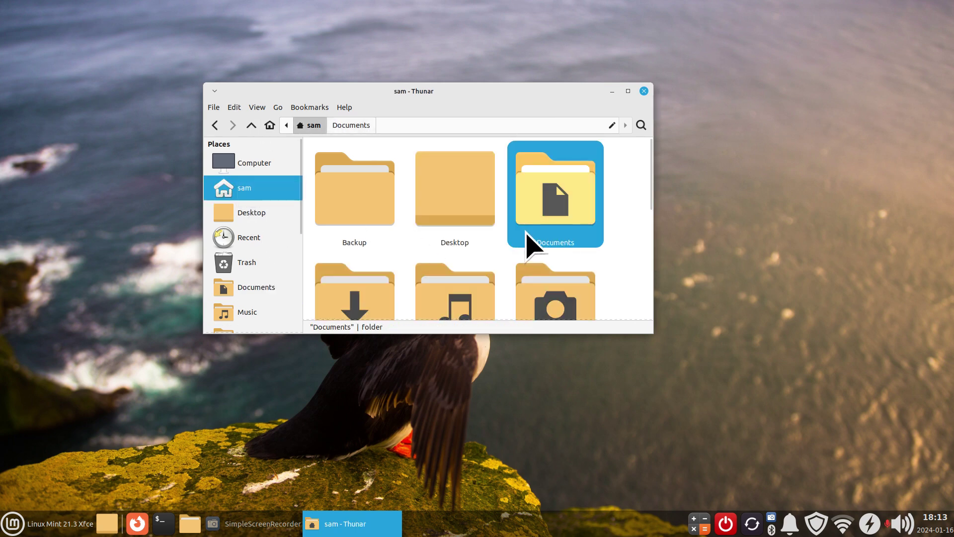
scroll(527, 244, down, 3)
drag(441, 94, 705, 85)
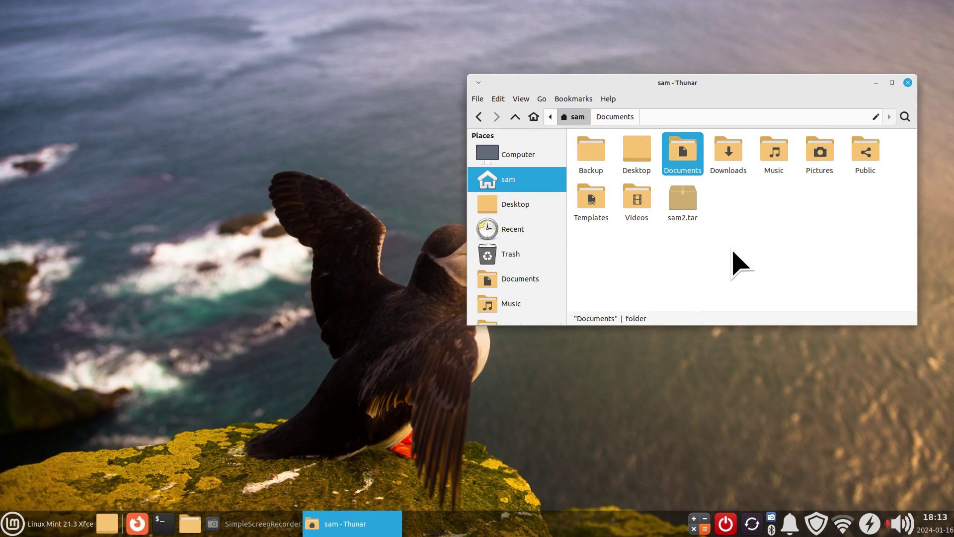
Step: Open a second Thunar window on the home folder and arrange the two floating windows side by side
key(ctrl+n)
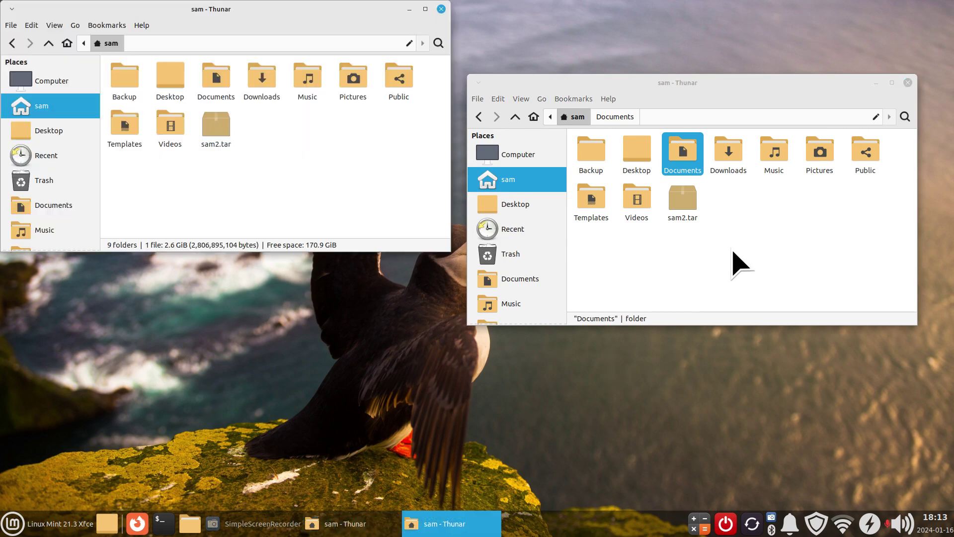
drag(268, 17, 284, 128)
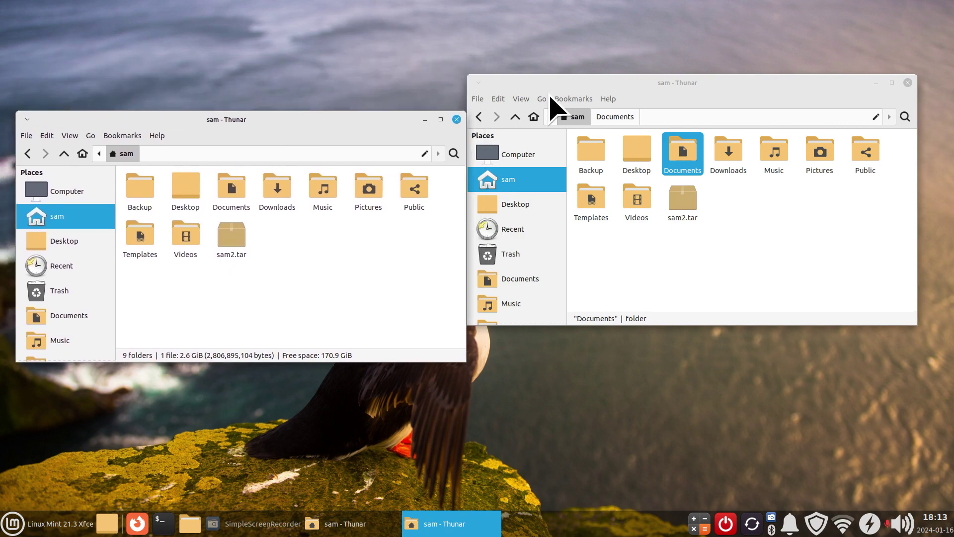
drag(610, 91, 634, 119)
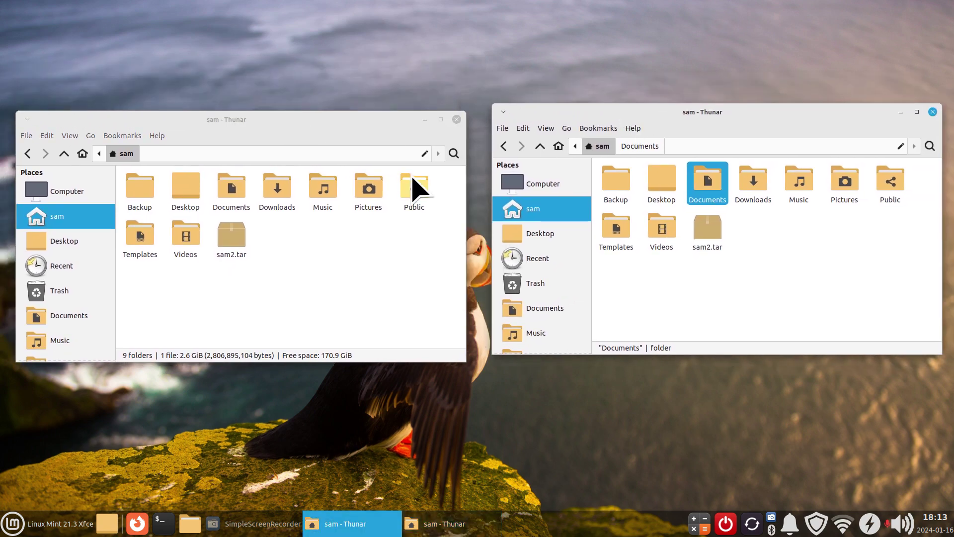
Step: Tile the two home folder windows to opposite halves of the desktop, and pull both back out into floating windows
drag(289, 120, 6, 263)
drag(735, 112, 947, 275)
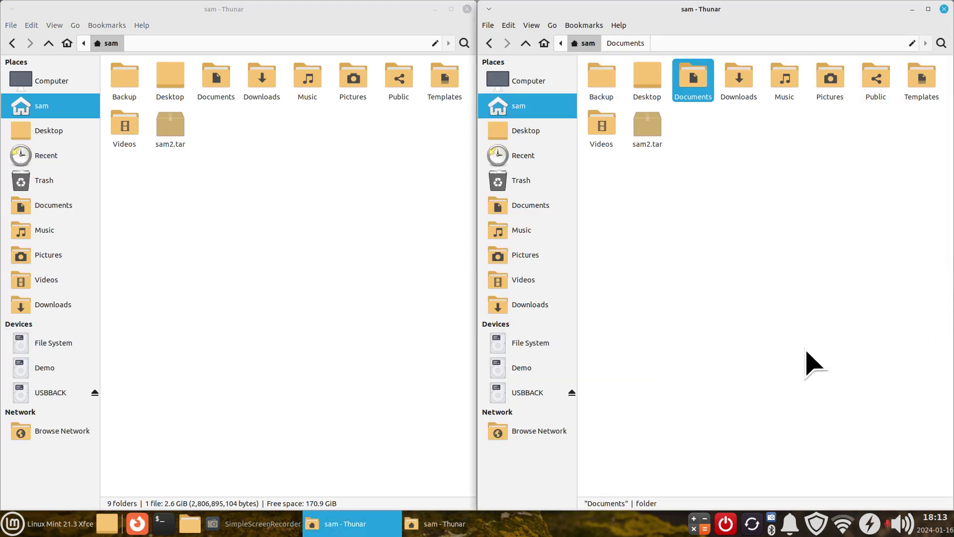
drag(746, 17, 742, 70)
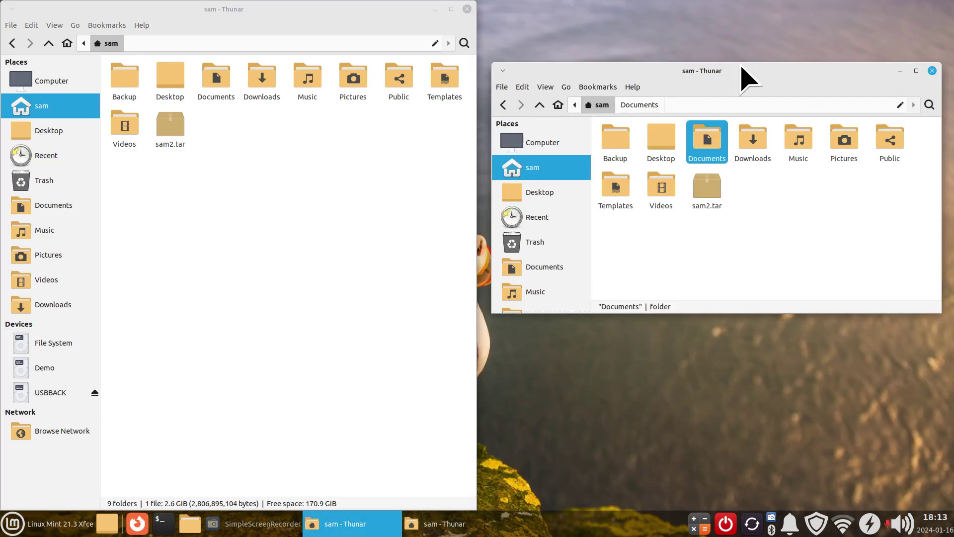
drag(354, 16, 358, 96)
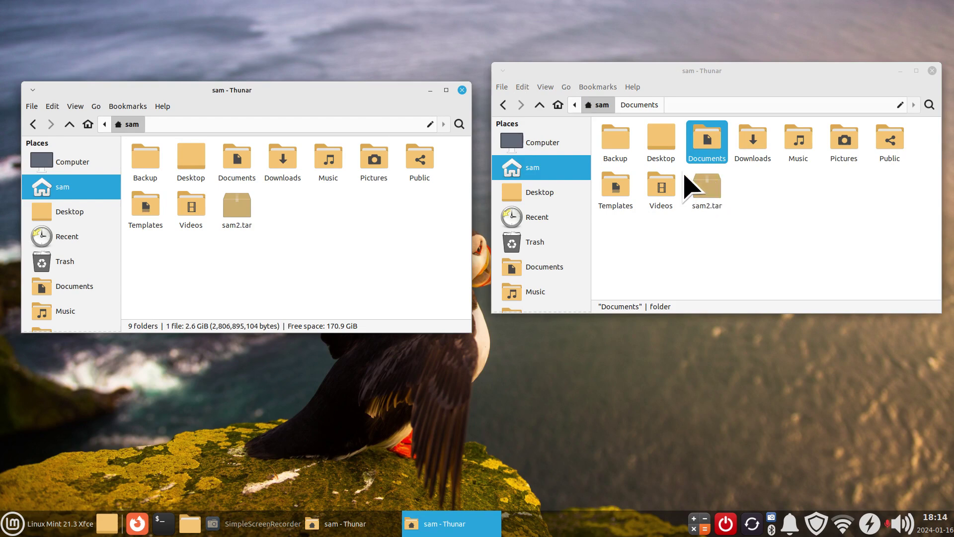
Step: Close both Thunar home folder windows to clear the desktop
click(721, 197)
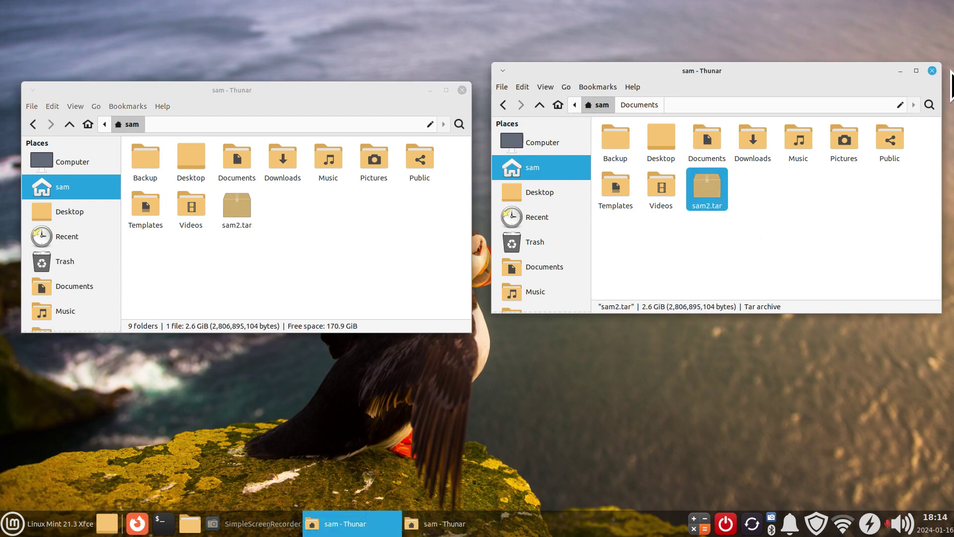
click(933, 70)
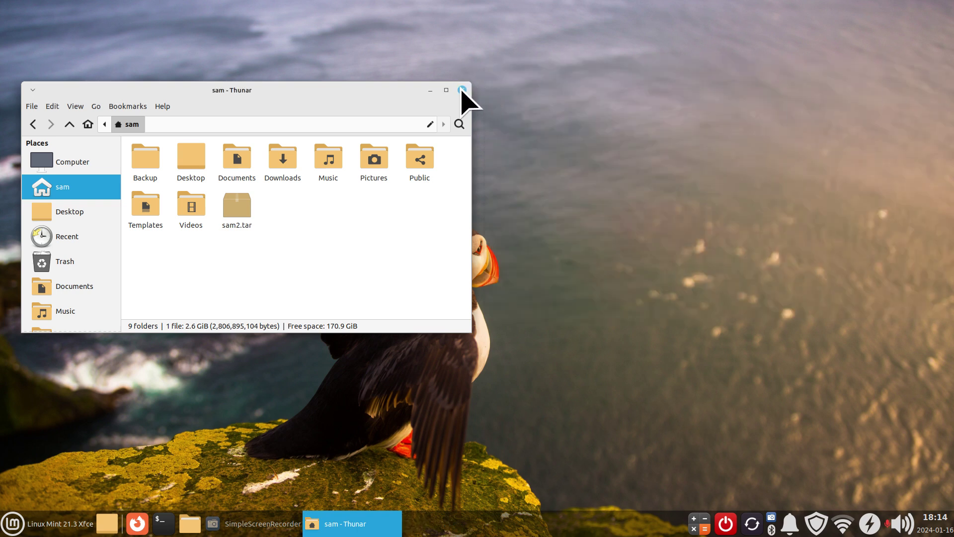
click(462, 90)
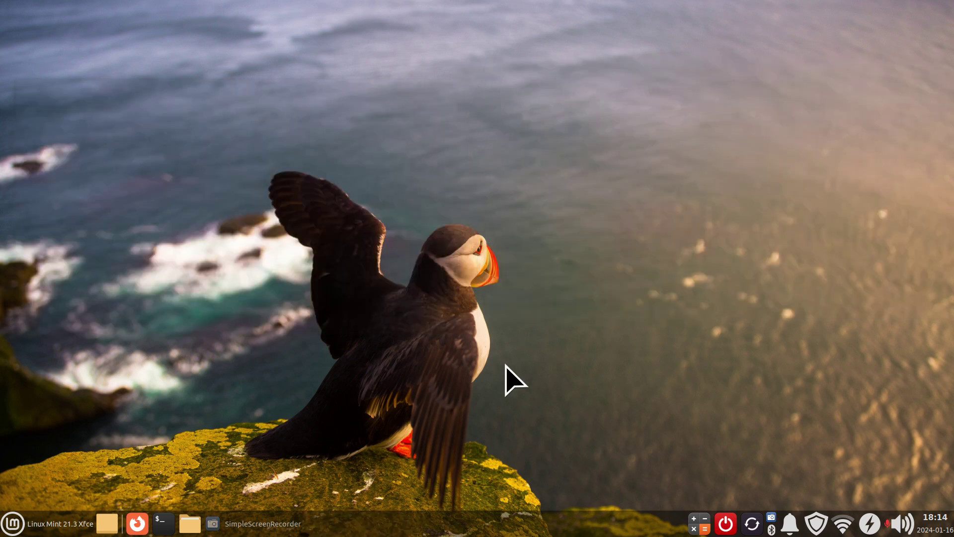